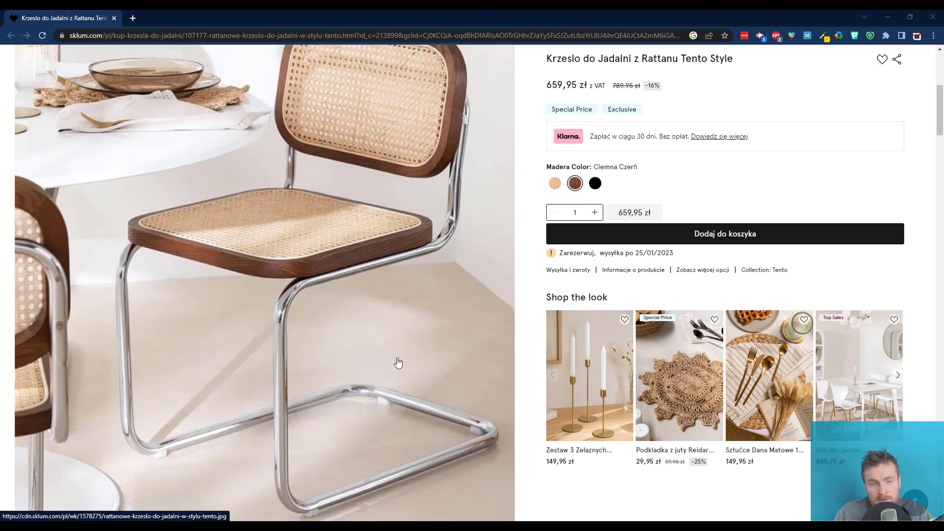
# Examine the rattan chair's seat, backrest and tubular frame in the product photo on the shop page.
pyautogui.scroll(3, 295, 394)
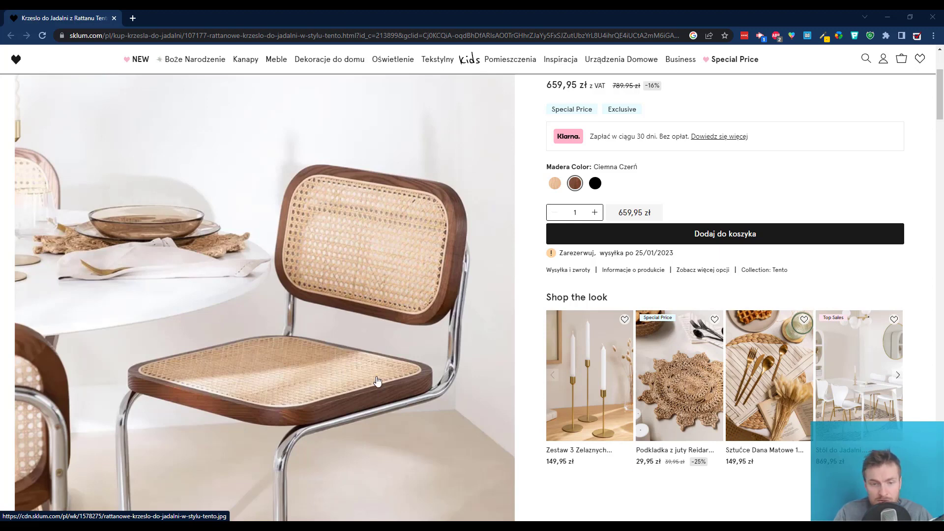
pyautogui.scroll(-2, 377, 381)
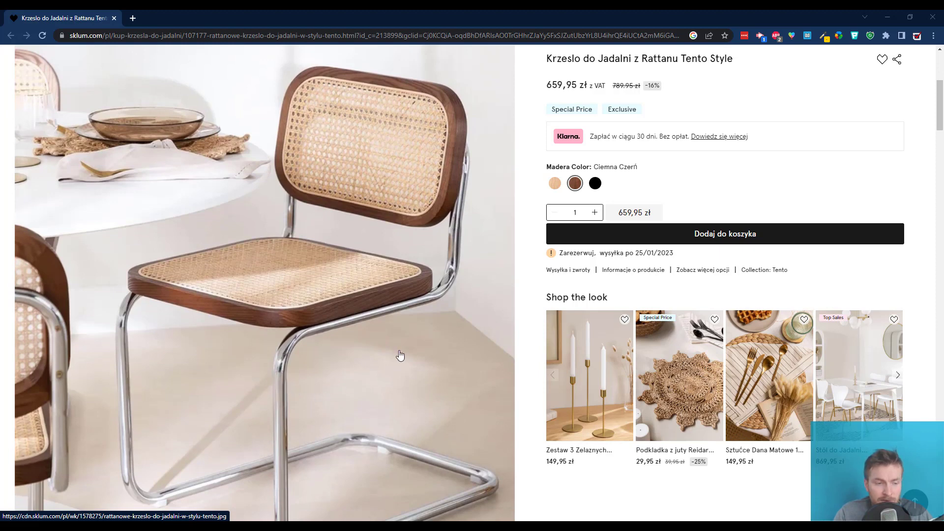
pyautogui.scroll(-1, 400, 355)
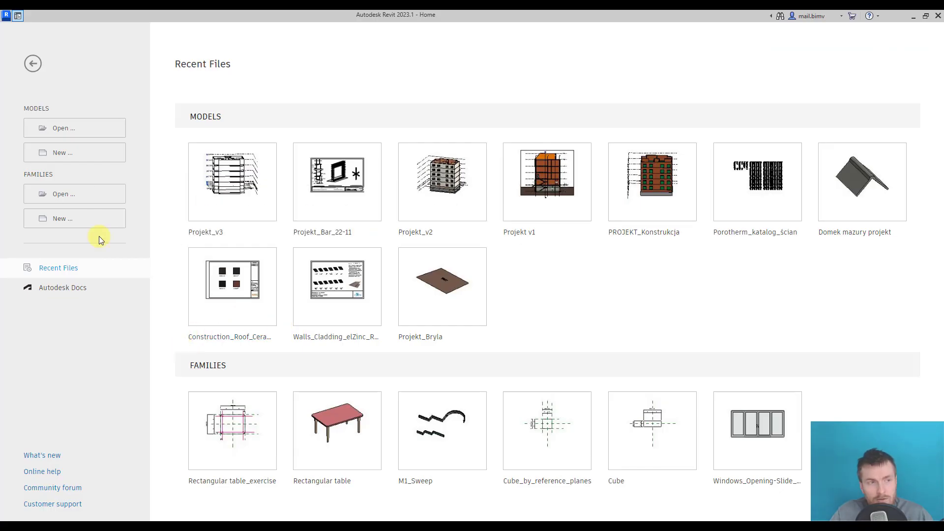
# Switch to Revit and create a new family from the Metric Furniture.rft template.
pyautogui.click(68, 217)
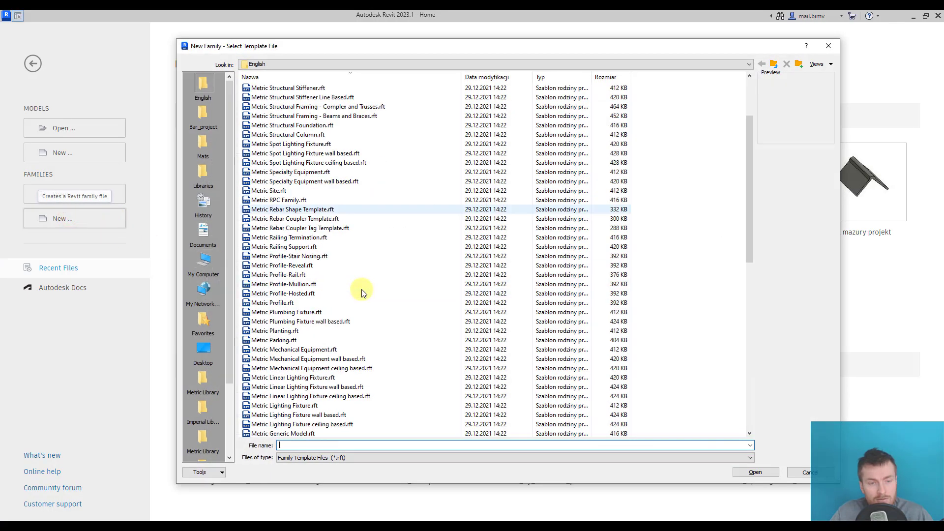
pyautogui.scroll(-5, 361, 293)
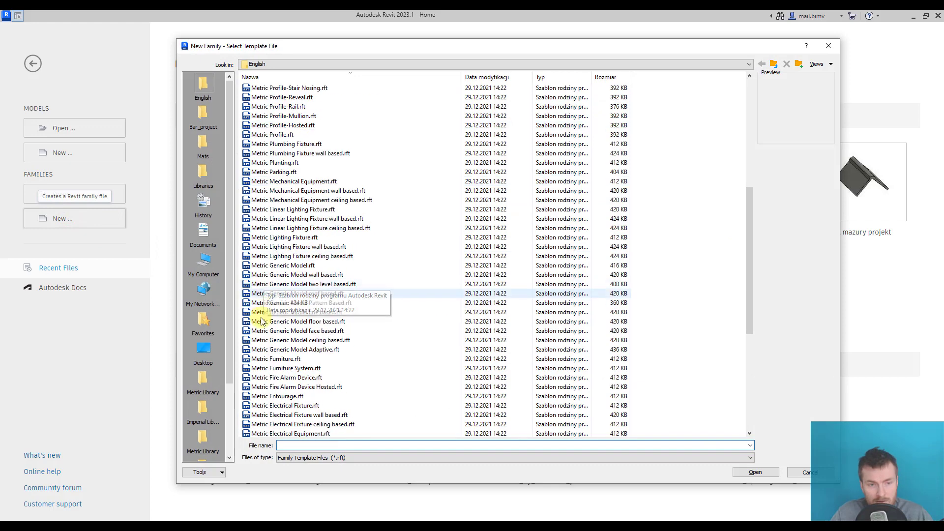
pyautogui.click(274, 361)
pyautogui.click(763, 470)
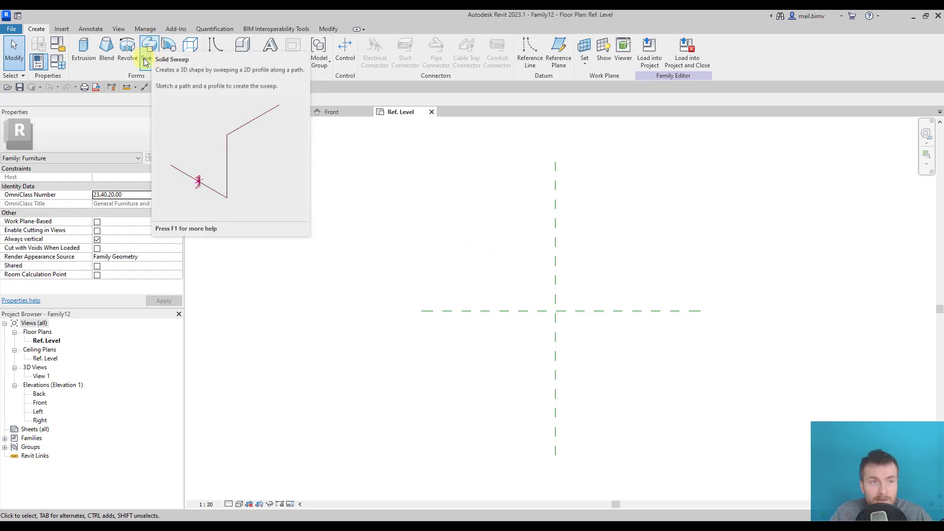
# Draw a vertical reference line about 1560 mm long to the right of the Center (Left/Right) reference plane.
pyautogui.click(530, 58)
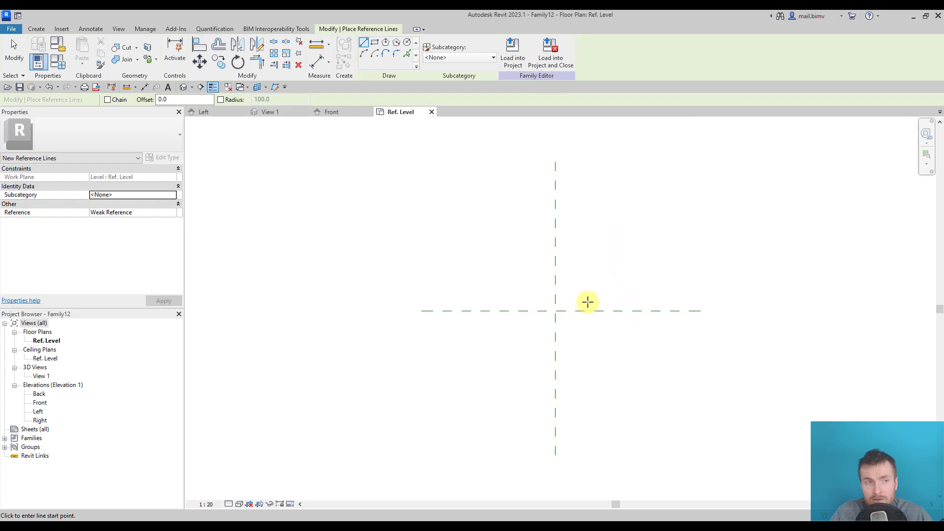
pyautogui.click(614, 215)
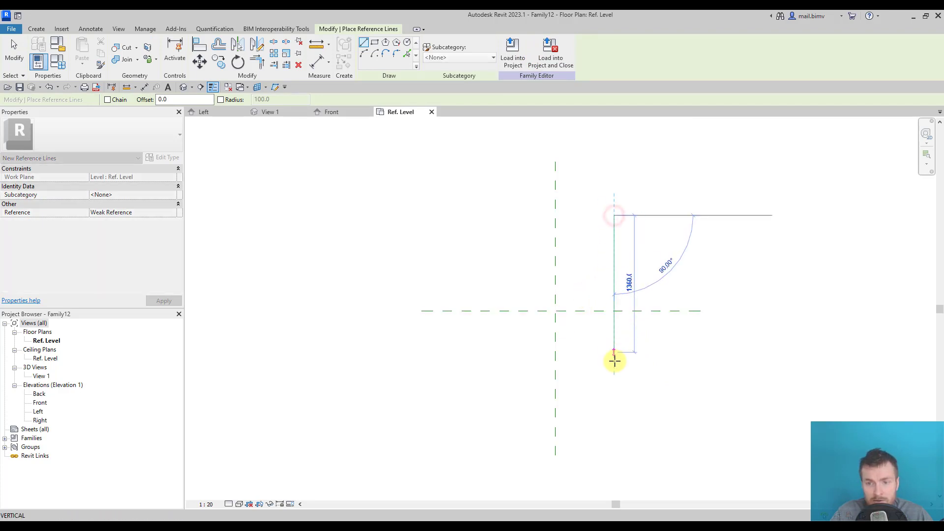
pyautogui.click(615, 362)
pyautogui.click(14, 54)
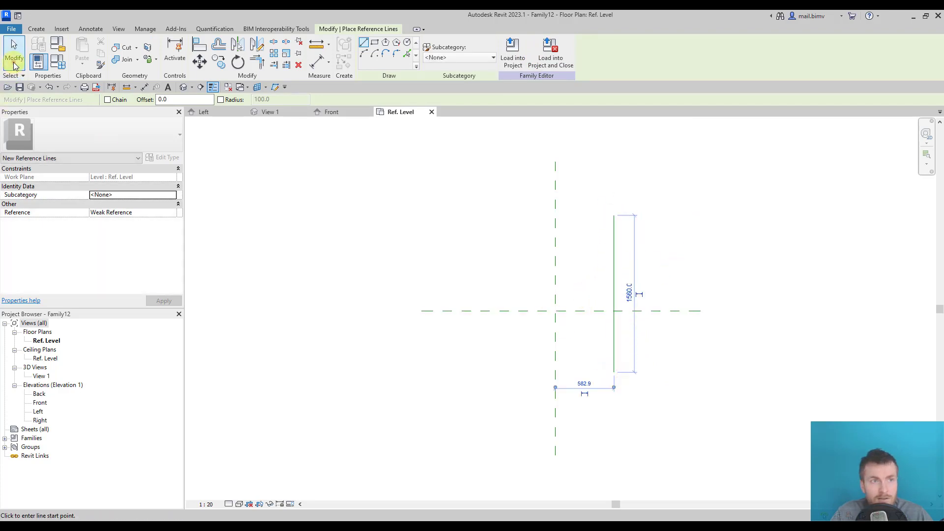
# Inspect the reference line's built-in planes in the default 3D view.
pyautogui.click(184, 89)
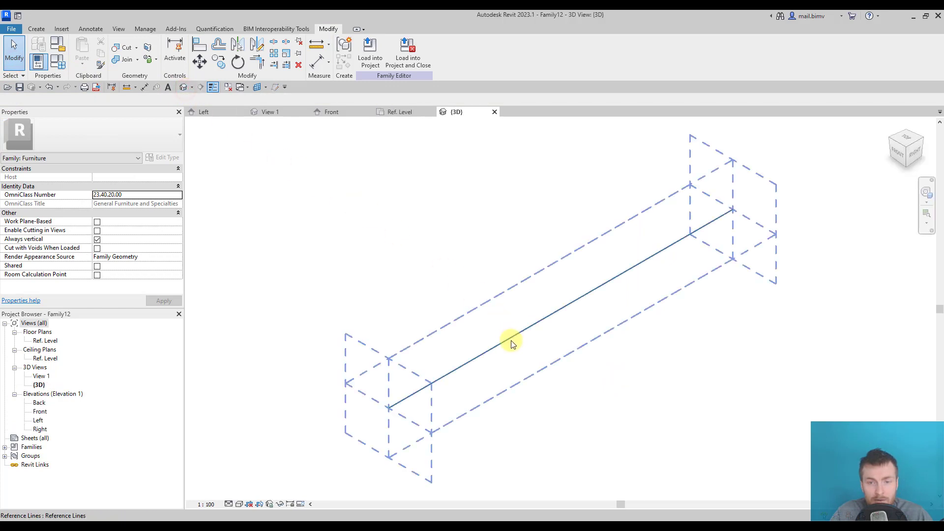
pyautogui.click(511, 340)
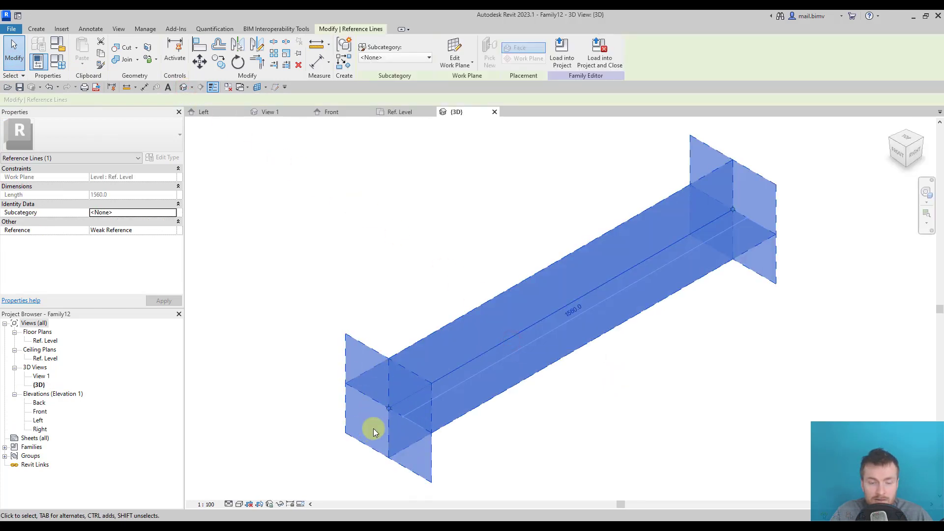
pyautogui.moveTo(381, 432); pyautogui.dragTo(358, 402, button='middle')
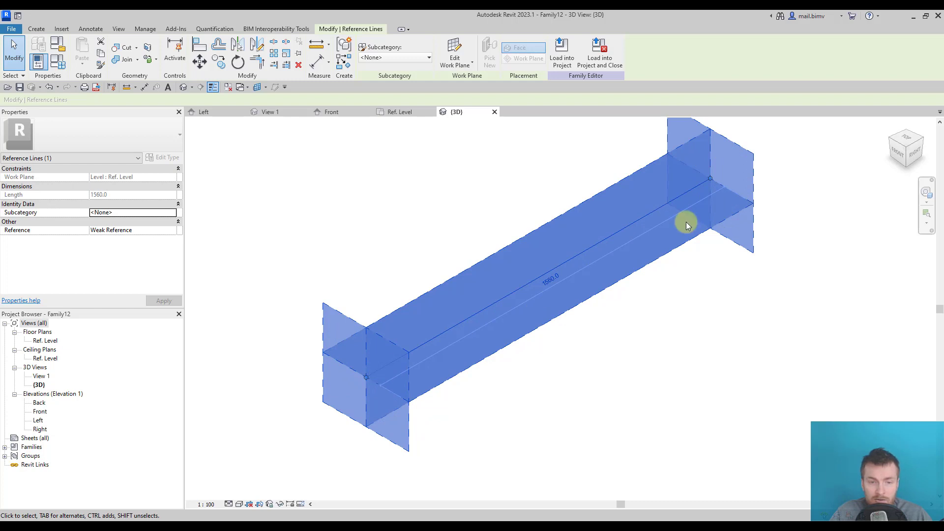
pyautogui.click(397, 203)
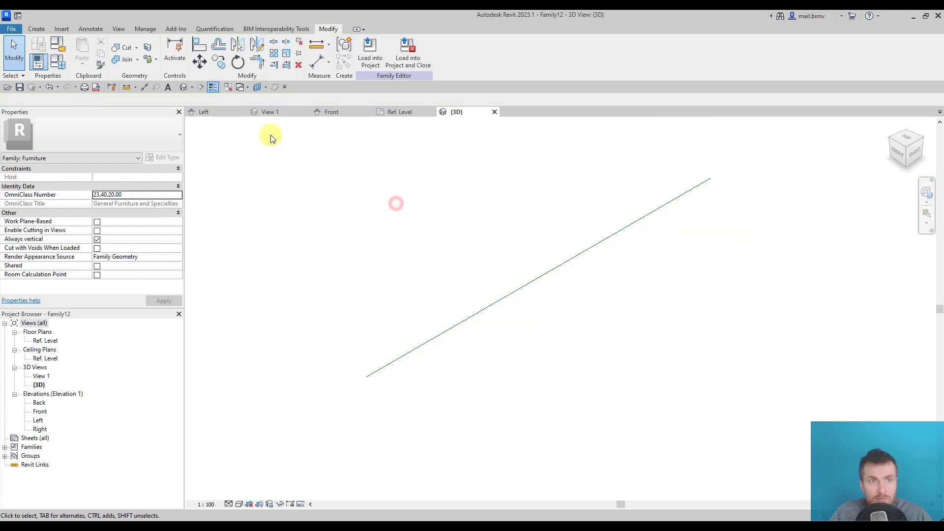
# Preview the reference line's available work planes using the Pick a plane option, without assigning one.
pyautogui.click(256, 87)
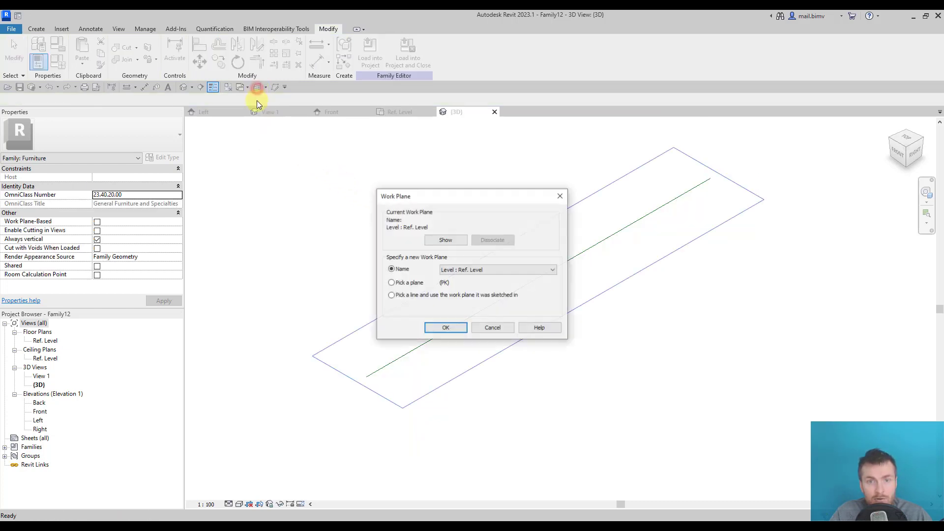
pyautogui.moveTo(429, 199); pyautogui.dragTo(270, 146)
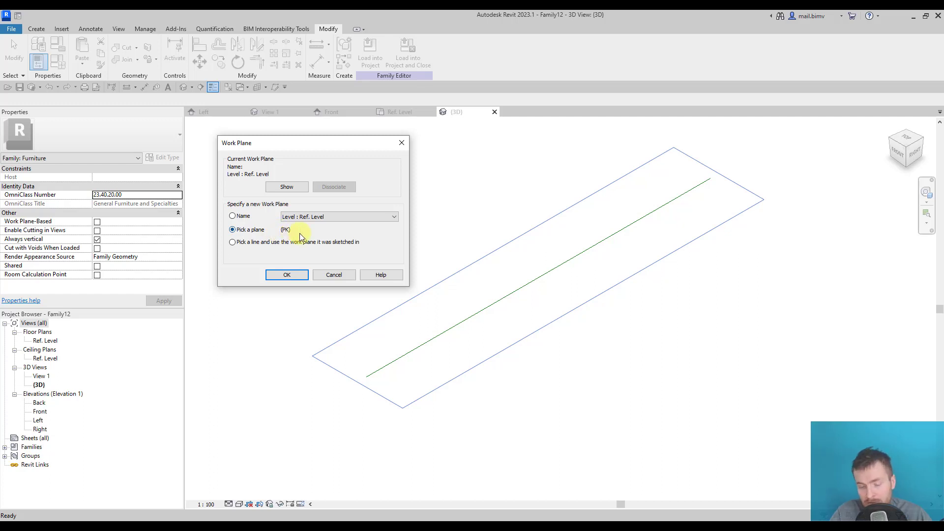
pyautogui.click(285, 273)
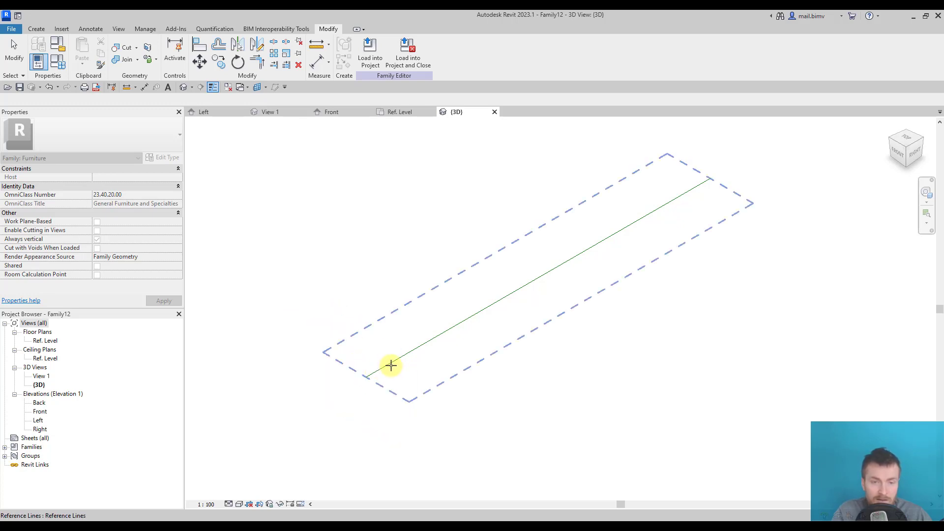
pyautogui.press('Tab')
pyautogui.press('Tab')
pyautogui.press('Tab')
pyautogui.press('Tab')
pyautogui.press('Tab')
pyautogui.press('Tab')
pyautogui.press('Tab')
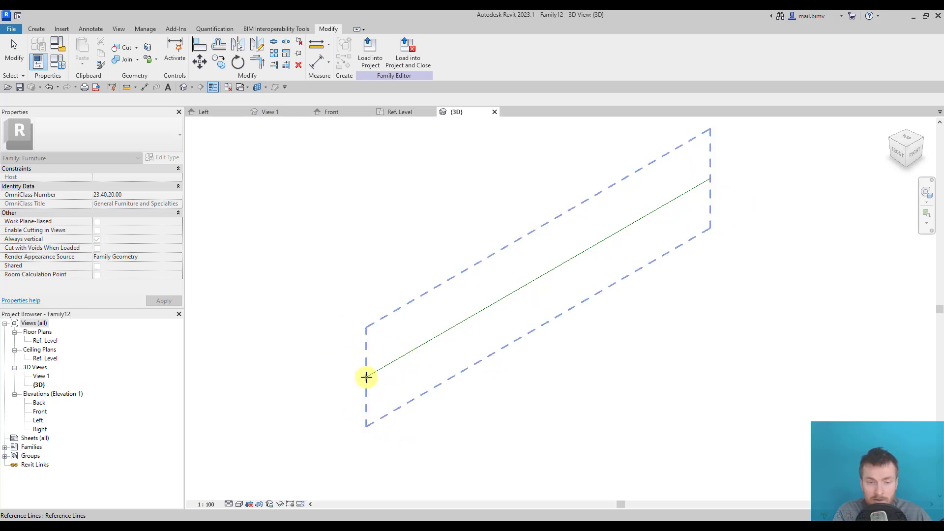
pyautogui.press('Tab')
pyautogui.press('Tab')
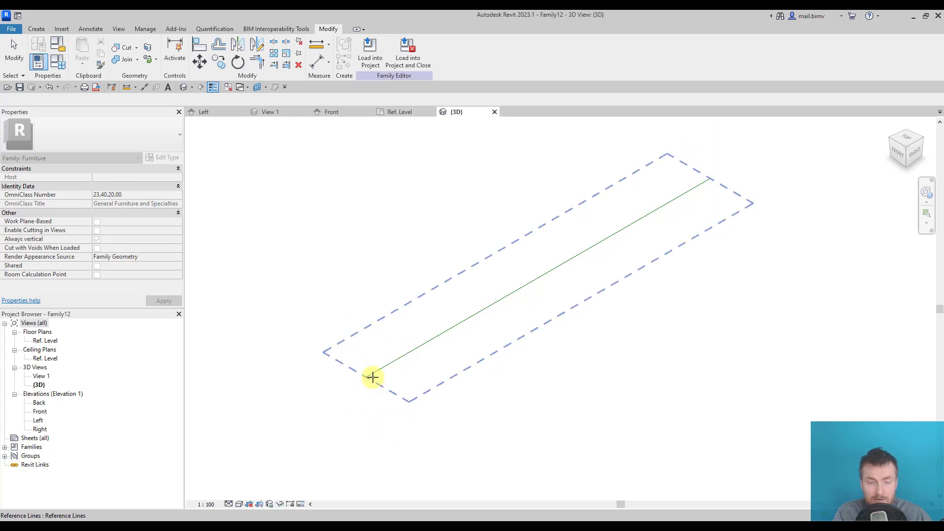
pyautogui.click(14, 49)
pyautogui.scroll(-3, 393, 339)
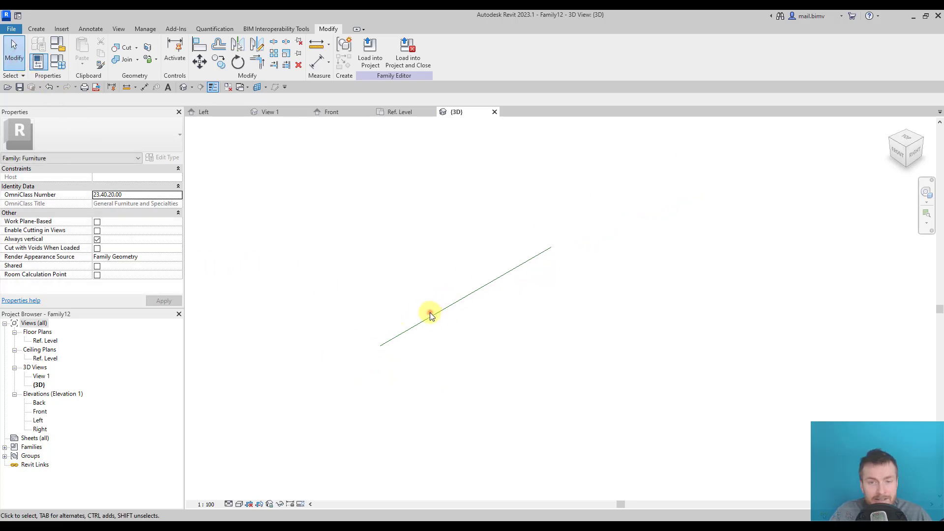
pyautogui.click(15, 57)
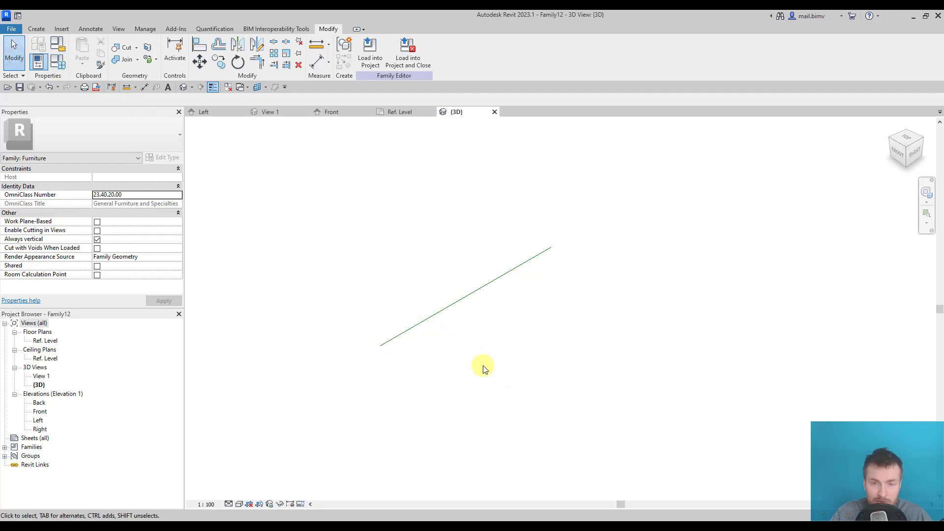
pyautogui.keyDown('shift'); pyautogui.moveTo(541, 357); pyautogui.dragTo(489, 390, button='middle'); pyautogui.keyUp('shift')
# Return to the Ref. Level floor plan and delete the vertical reference line.
pyautogui.doubleClick(46, 340)
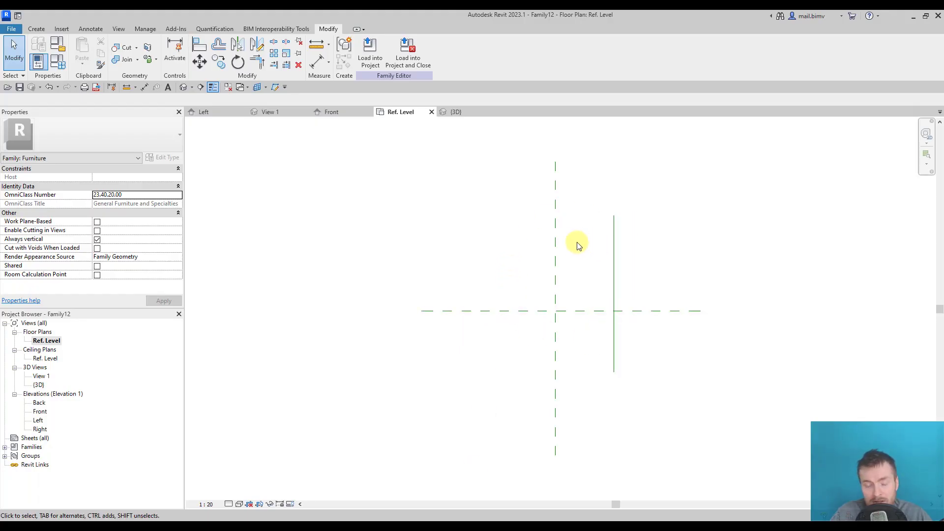
pyautogui.click(618, 275)
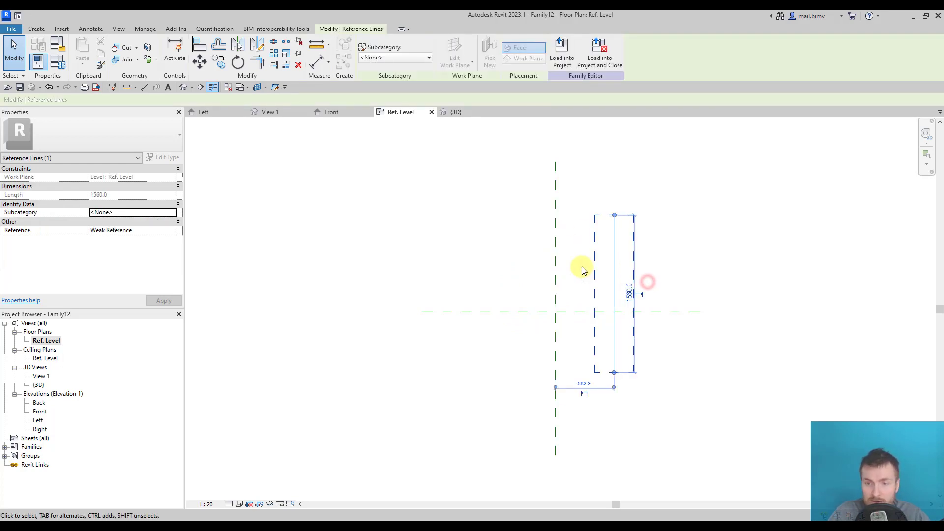
pyautogui.press('Delete')
# Add the Reference Line tool to the Quick Access Toolbar and float the Datum panel over the drawing area.
pyautogui.click(37, 28)
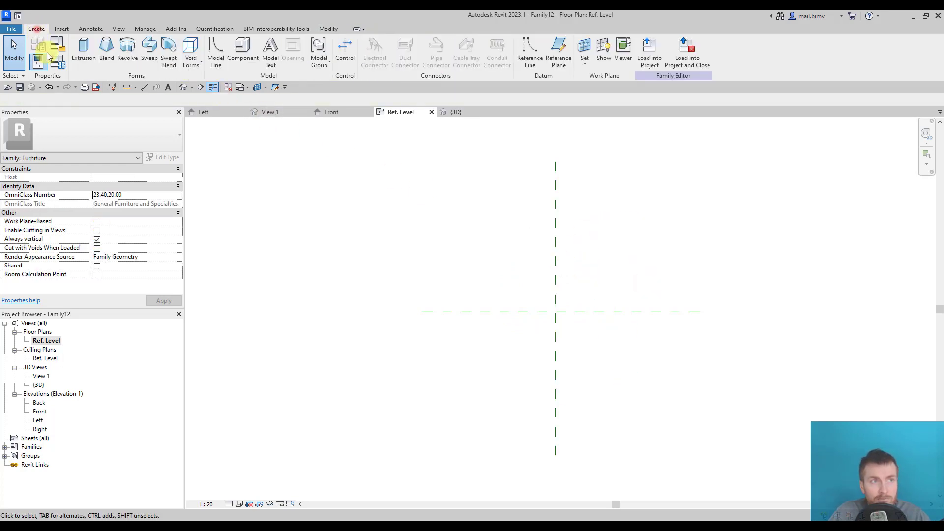
pyautogui.rightClick(541, 57)
pyautogui.click(550, 55)
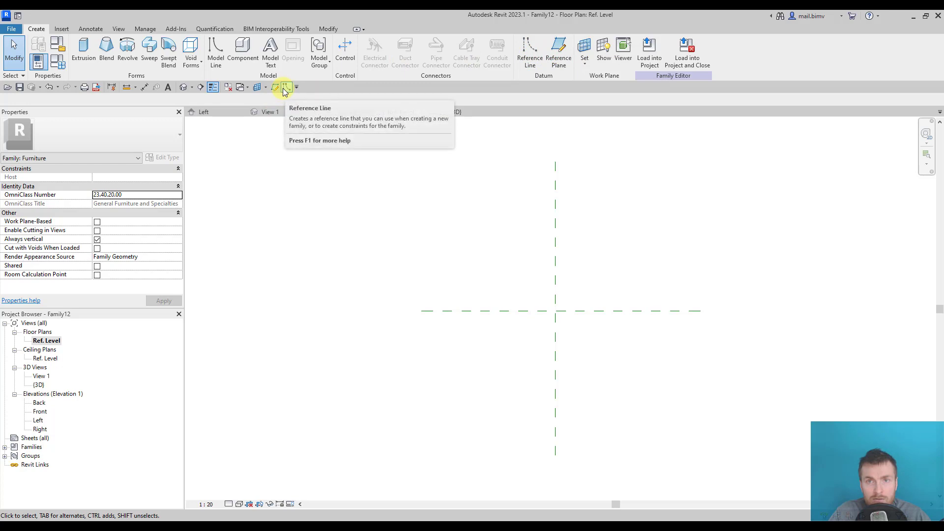
pyautogui.moveTo(541, 79); pyautogui.dragTo(746, 177)
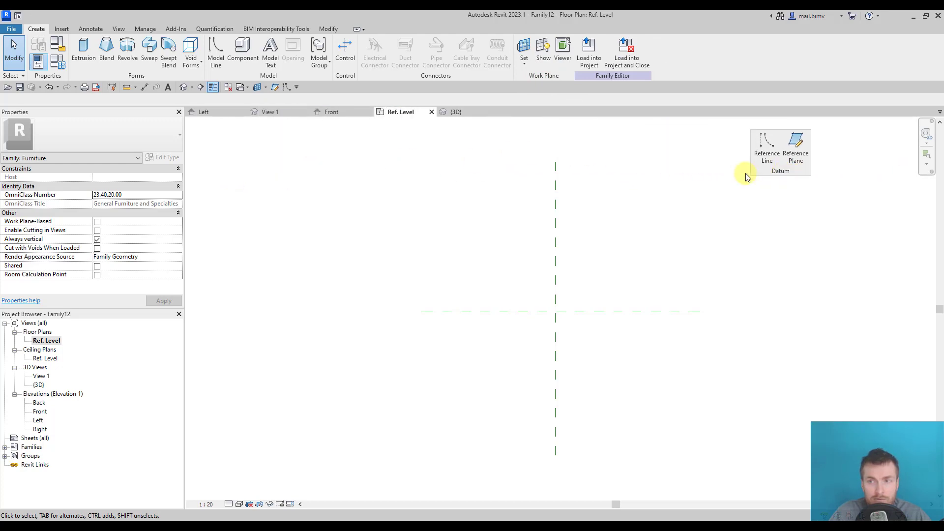
# Draw a 300 mm horizontal reference line from the vertical center plane, 480 mm above the horizontal plane, and a 640 mm vertical one down from its end.
pyautogui.click(765, 155)
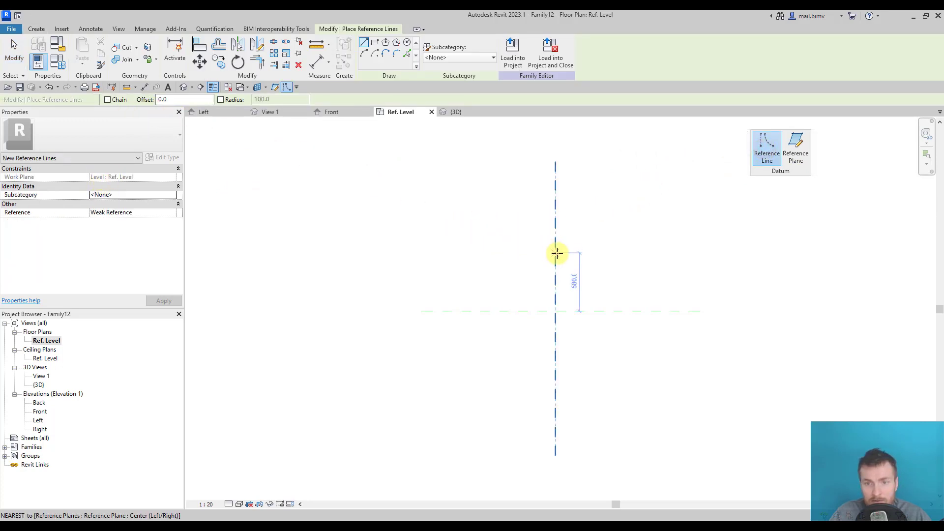
pyautogui.scroll(2, 546, 272)
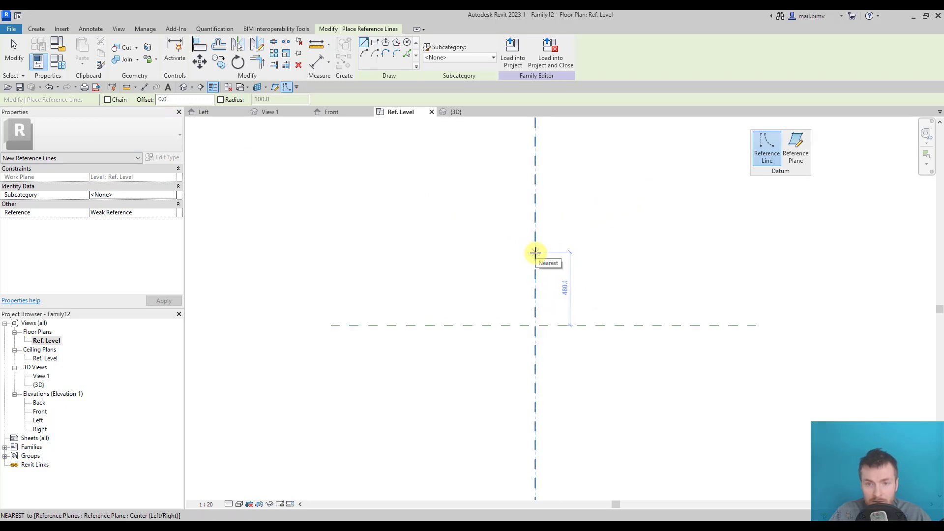
pyautogui.click(535, 253)
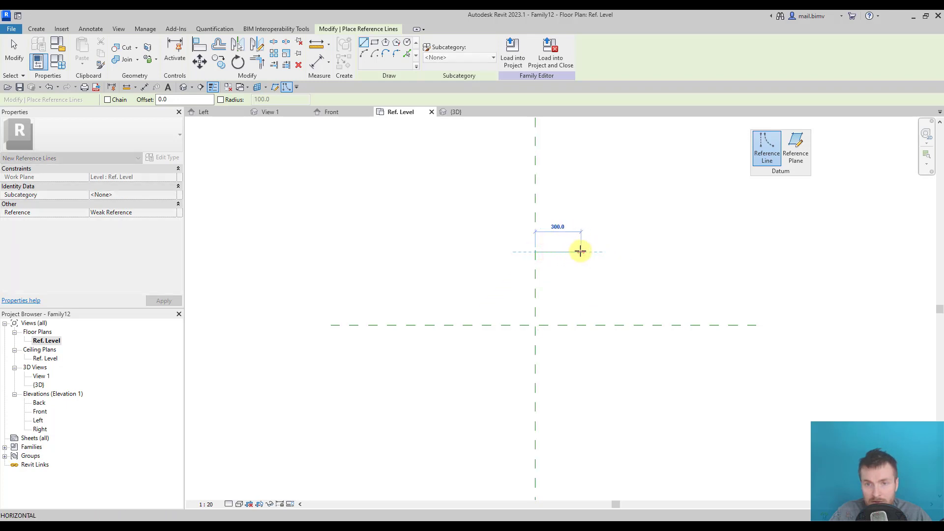
pyautogui.click(580, 251)
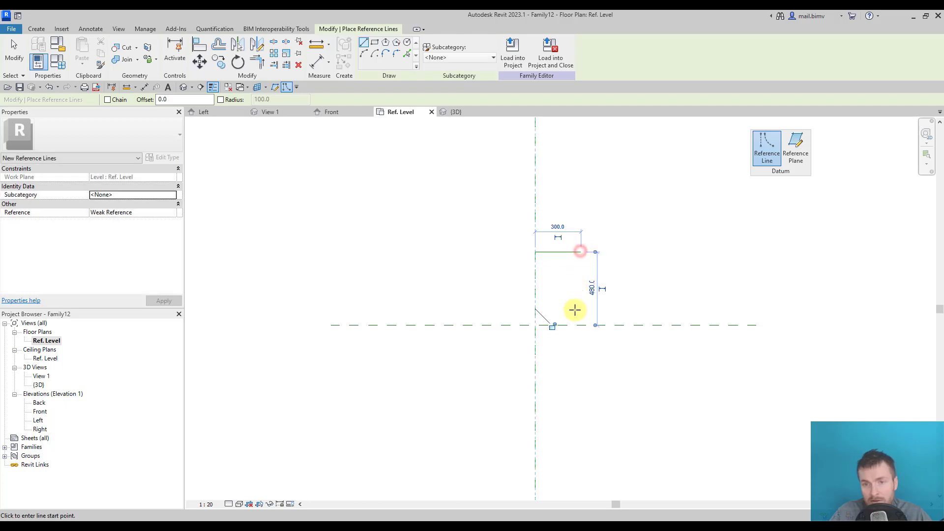
pyautogui.click(581, 252)
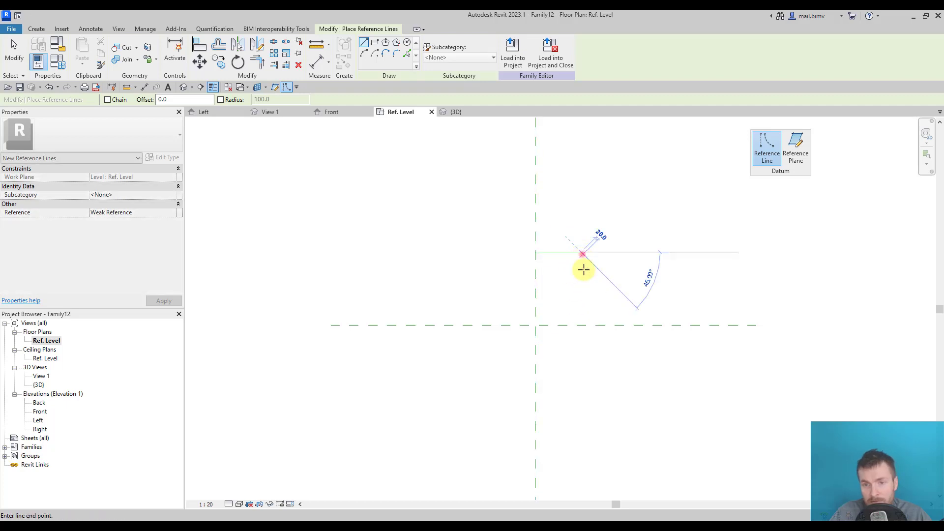
pyautogui.click(579, 349)
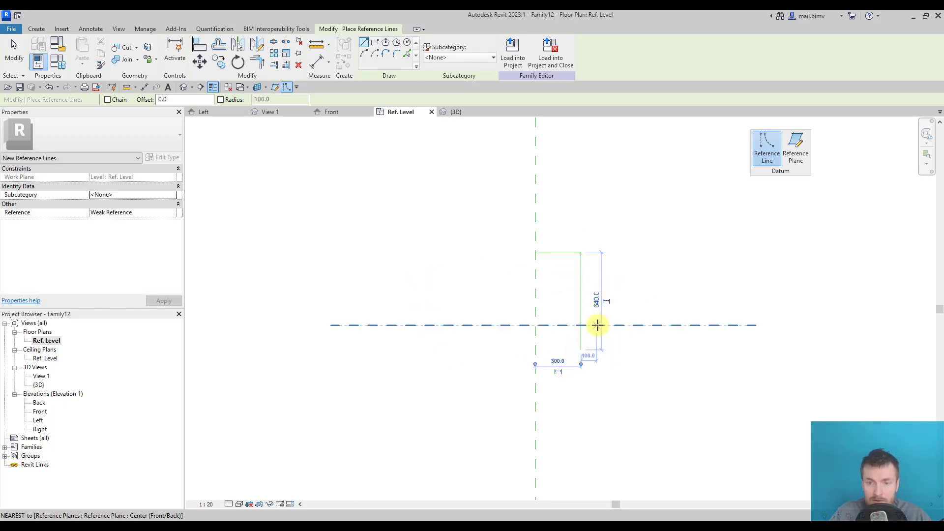
# Tile the 3D view alongside the other open views and fit the contents of every view.
pyautogui.click(185, 90)
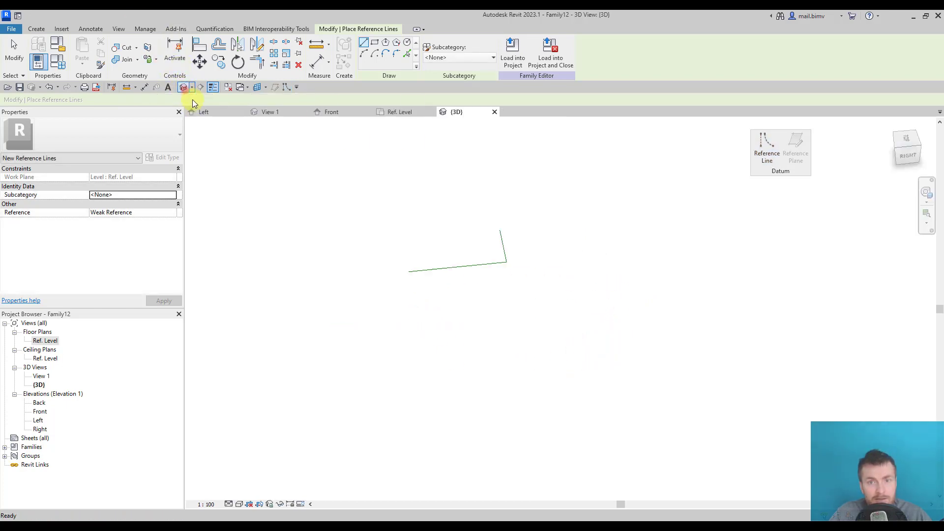
pyautogui.keyDown('shift'); pyautogui.moveTo(487, 295); pyautogui.dragTo(452, 290, button='middle'); pyautogui.keyUp('shift')
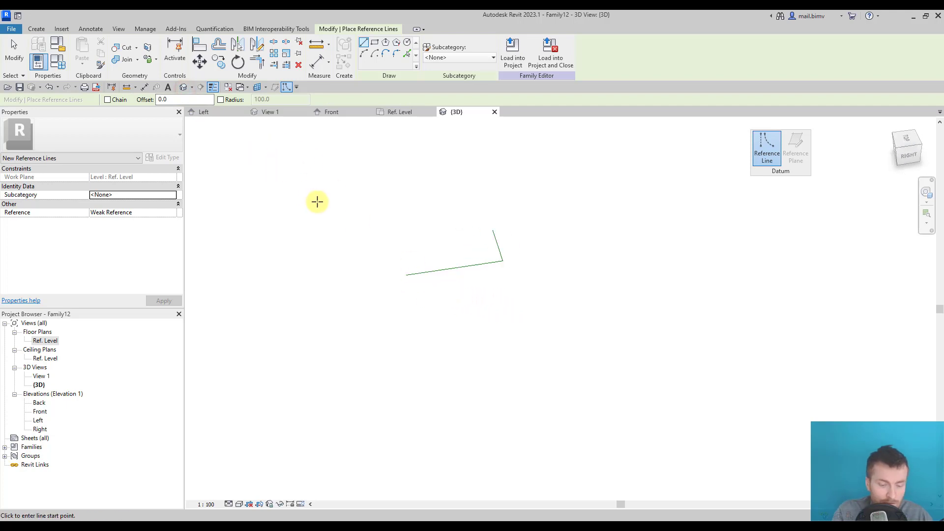
pyautogui.press('w')
pyautogui.press('t')
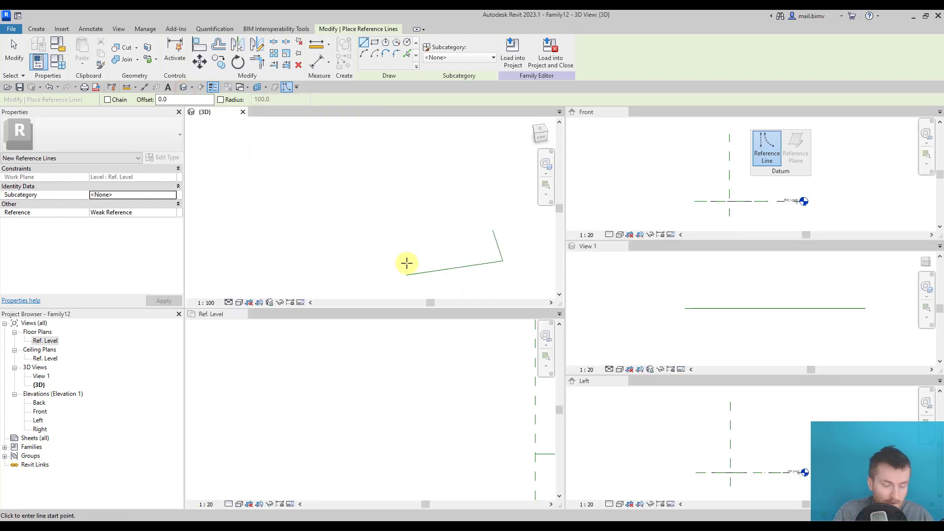
pyautogui.press('z')
pyautogui.press('a')
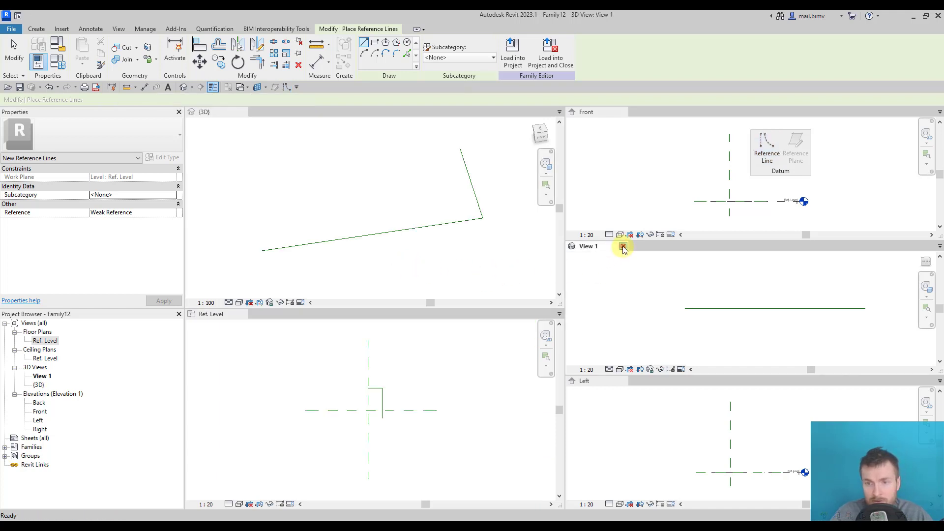
# Close View 1 and retile the remaining four views with their contents fitted.
pyautogui.click(623, 248)
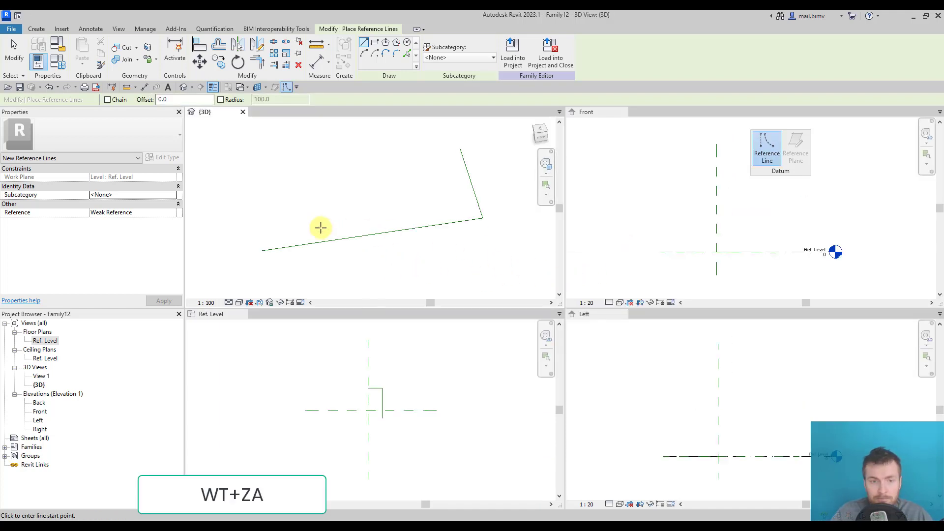
pyautogui.moveTo(306, 268); pyautogui.dragTo(332, 268, button='middle')
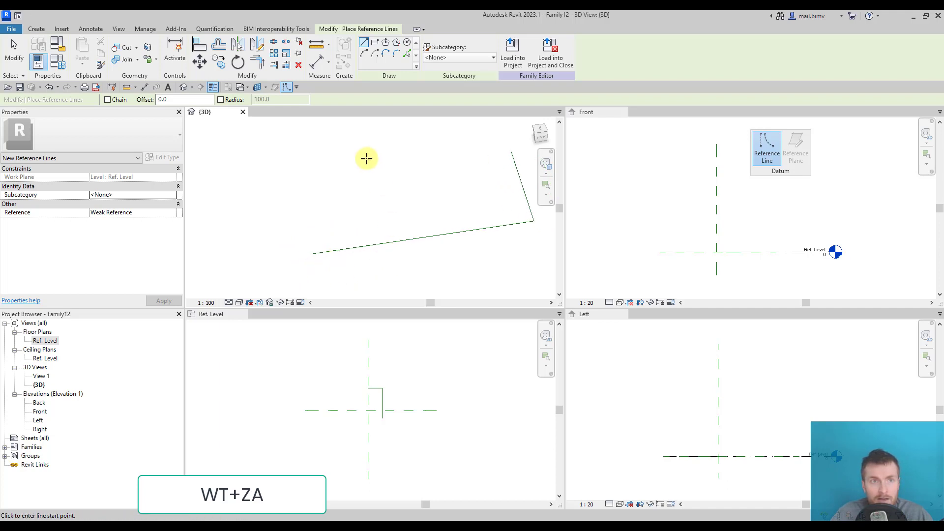
# Set the work plane of the {3D} view to the vertical plane through the 640 mm reference line and face it side-on.
pyautogui.click(257, 88)
pyautogui.click(255, 233)
pyautogui.click(275, 274)
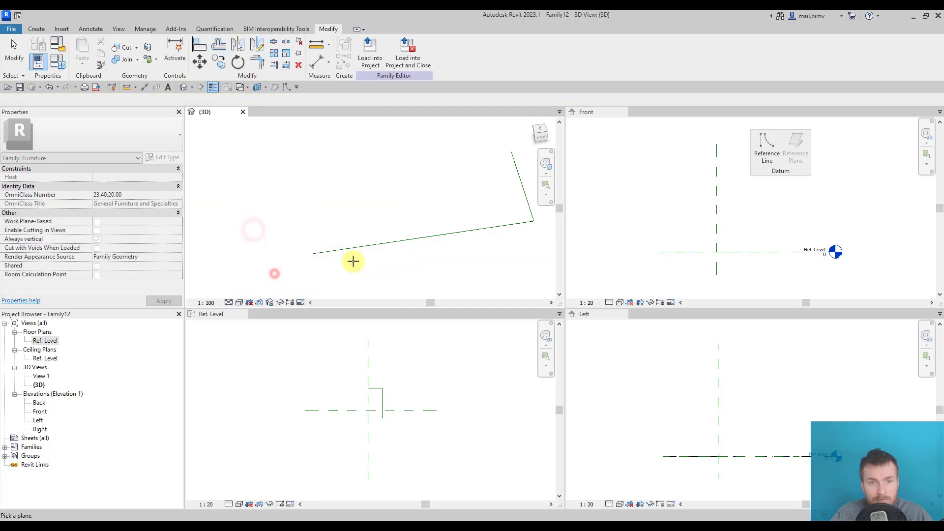
pyautogui.press('Tab')
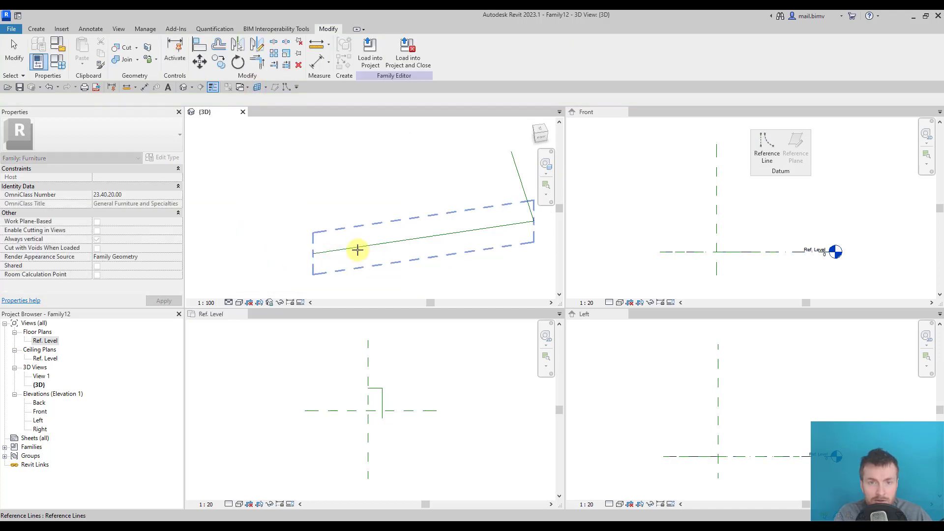
pyautogui.click(358, 250)
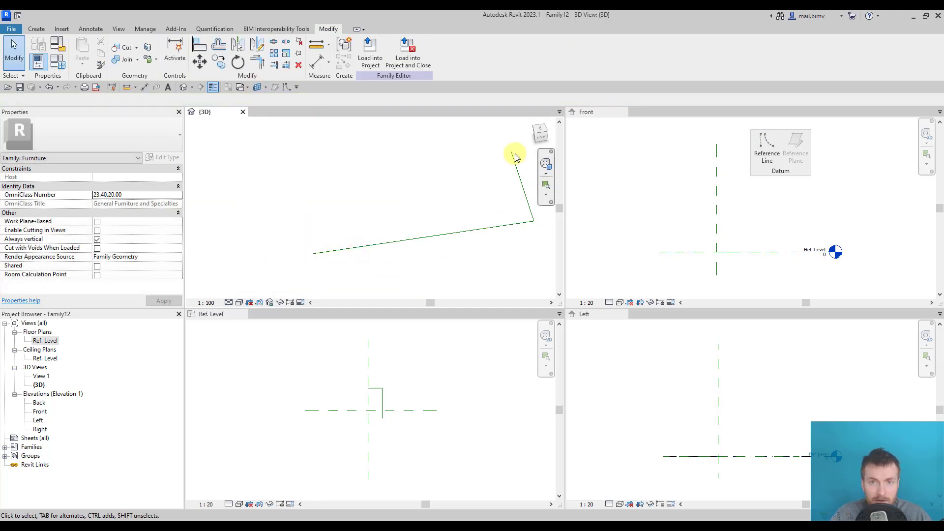
pyautogui.click(542, 141)
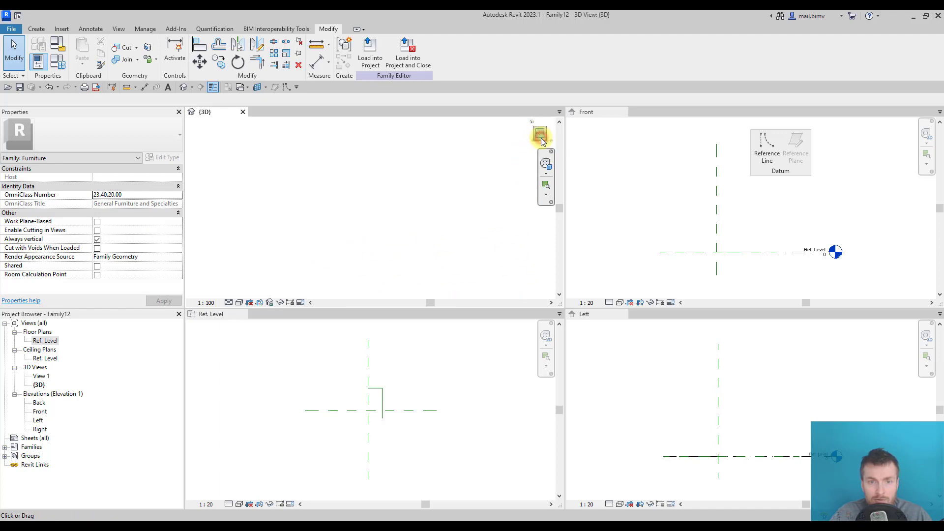
# From the 640 mm line's free end, draw connected reference lines: 320 mm up, 380 mm back above the base, and 300 mm up.
pyautogui.click(286, 88)
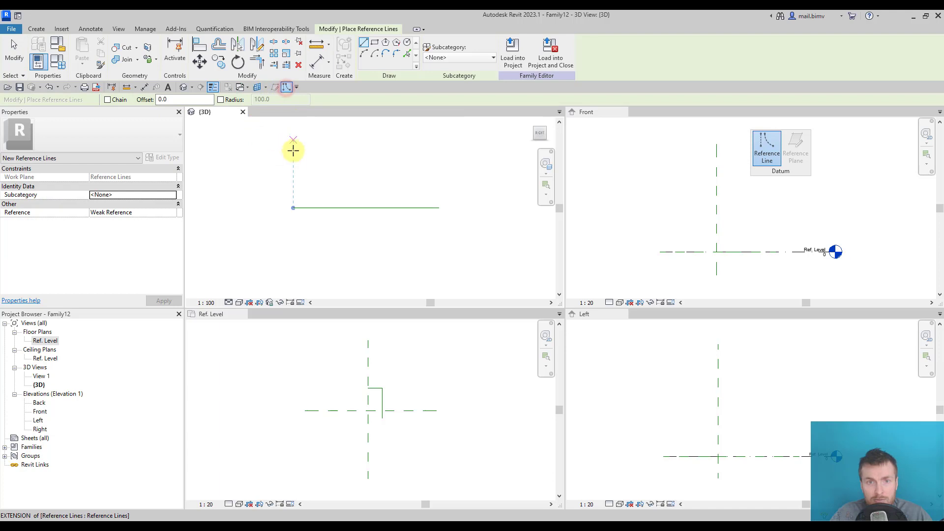
pyautogui.click(294, 207)
pyautogui.moveTo(293, 185); pyautogui.dragTo(301, 261, button='middle')
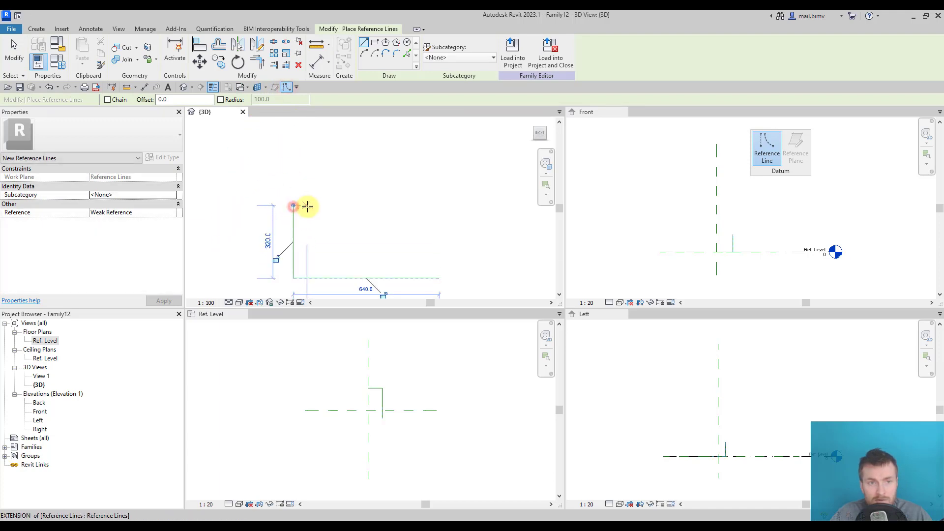
pyautogui.click(293, 205)
pyautogui.click(380, 205)
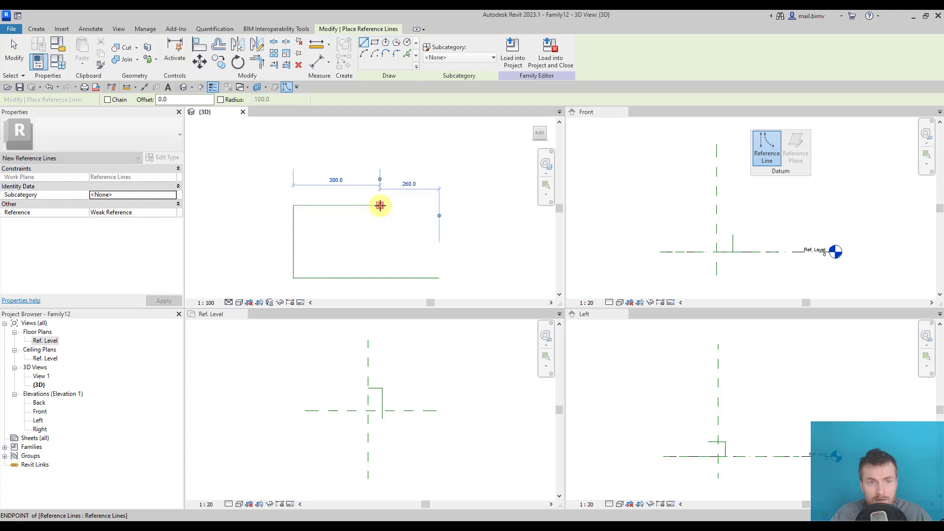
pyautogui.moveTo(381, 206); pyautogui.dragTo(374, 249, button='middle')
pyautogui.click(374, 250)
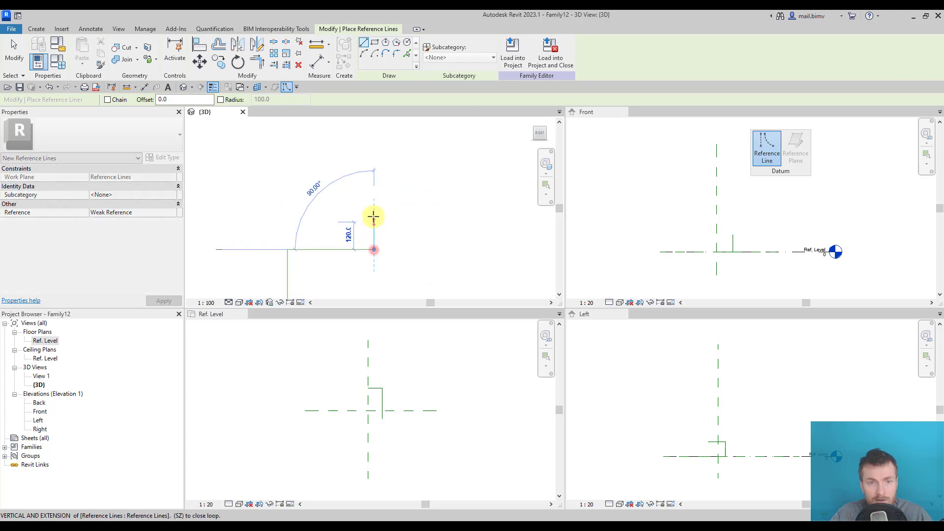
pyautogui.click(375, 182)
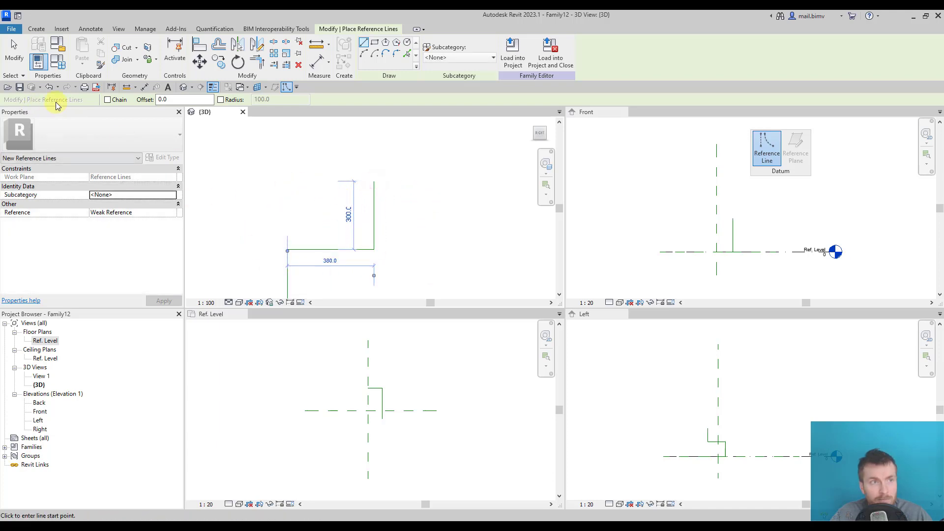
pyautogui.click(22, 62)
# Turn on the display of the active work plane in the 3D view.
pyautogui.keyDown('shift'); pyautogui.moveTo(348, 222); pyautogui.dragTo(333, 166, button='middle'); pyautogui.keyUp('shift')
pyautogui.click(356, 172)
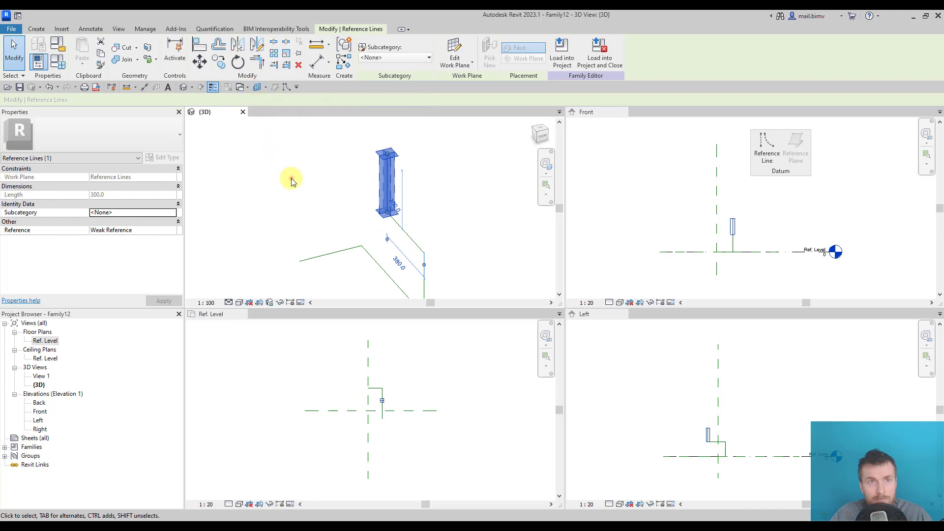
pyautogui.click(291, 178)
pyautogui.click(33, 29)
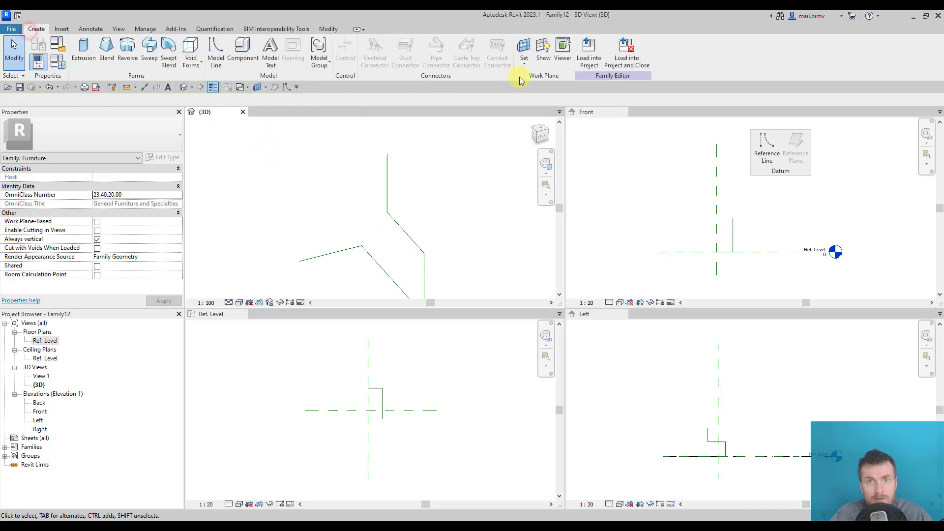
pyautogui.click(551, 60)
pyautogui.scroll(-2, 333, 219)
pyautogui.moveTo(340, 212); pyautogui.dragTo(385, 203, button='middle')
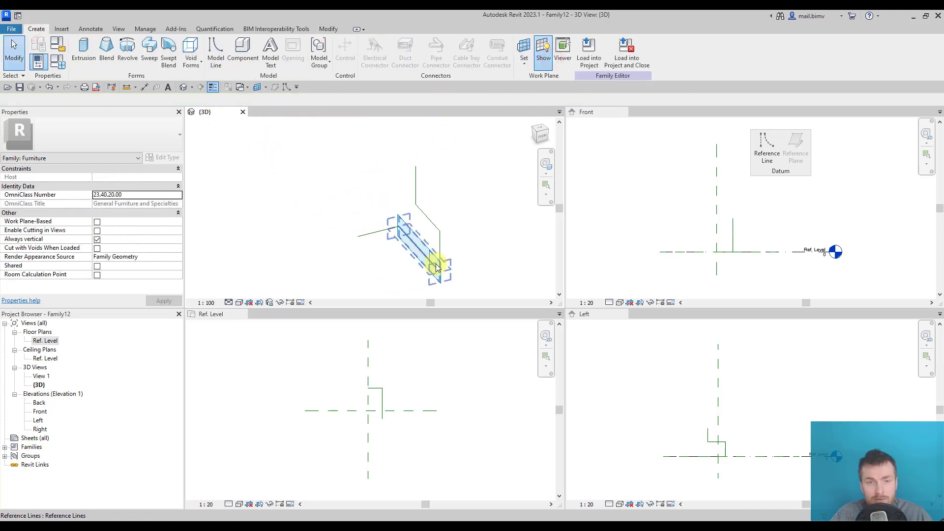
pyautogui.keyDown('shift'); pyautogui.moveTo(313, 268); pyautogui.dragTo(471, 241, button='middle'); pyautogui.keyUp('shift')
pyautogui.keyDown('shift'); pyautogui.moveTo(306, 228); pyautogui.dragTo(443, 157, button='middle'); pyautogui.keyUp('shift')
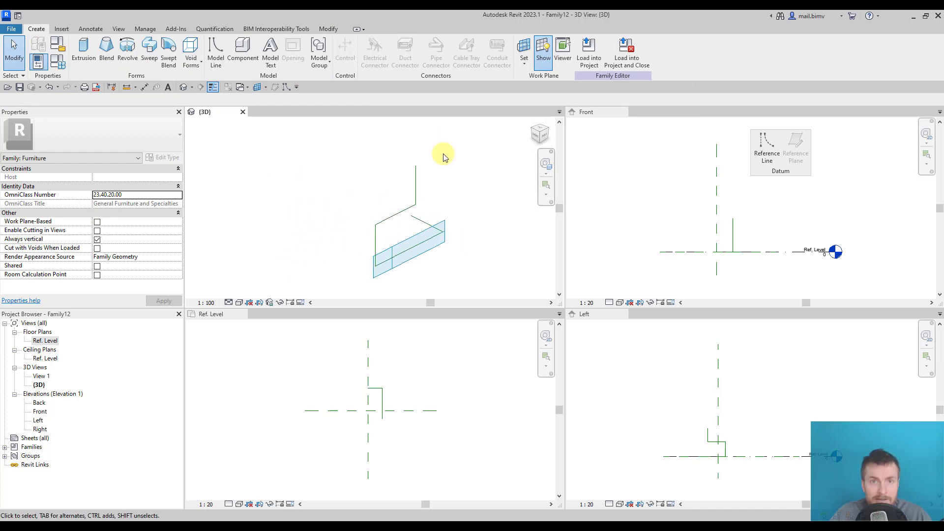
# Set the work plane to the horizontal plane at the upper end of the 300 mm vertical reference line.
pyautogui.click(528, 51)
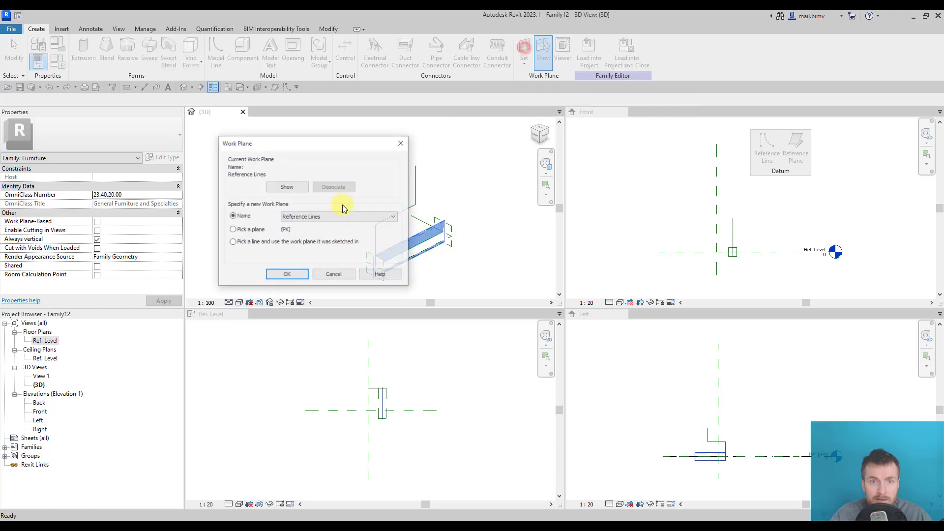
pyautogui.click(283, 276)
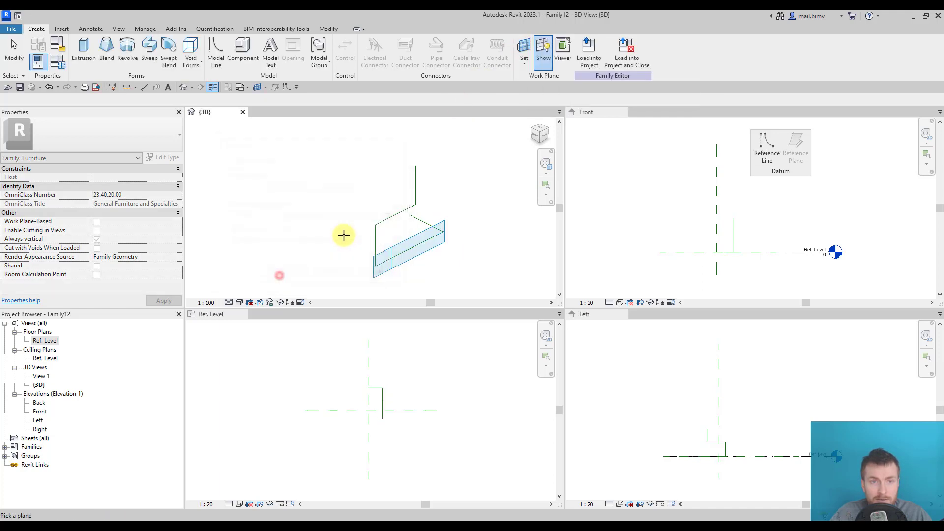
pyautogui.click(414, 165)
# Stretch the displayed work plane grid into a large rectangle at the top of the 300 mm upright.
pyautogui.scroll(6, 415, 164)
pyautogui.scroll(-5, 378, 191)
pyautogui.moveTo(400, 230); pyautogui.dragTo(438, 258, button='middle')
pyautogui.moveTo(410, 209); pyautogui.dragTo(330, 172)
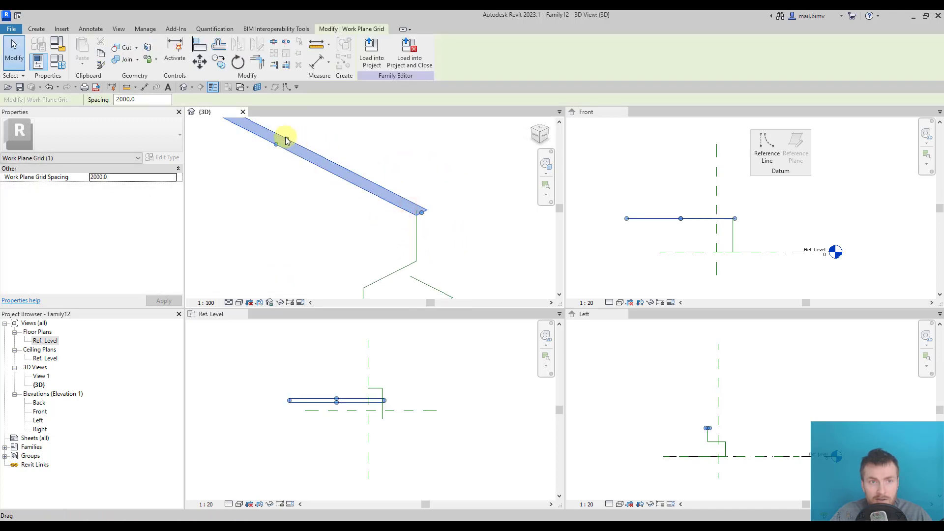
pyautogui.moveTo(288, 141); pyautogui.dragTo(288, 141)
pyautogui.moveTo(351, 222); pyautogui.dragTo(280, 275)
pyautogui.click(270, 145)
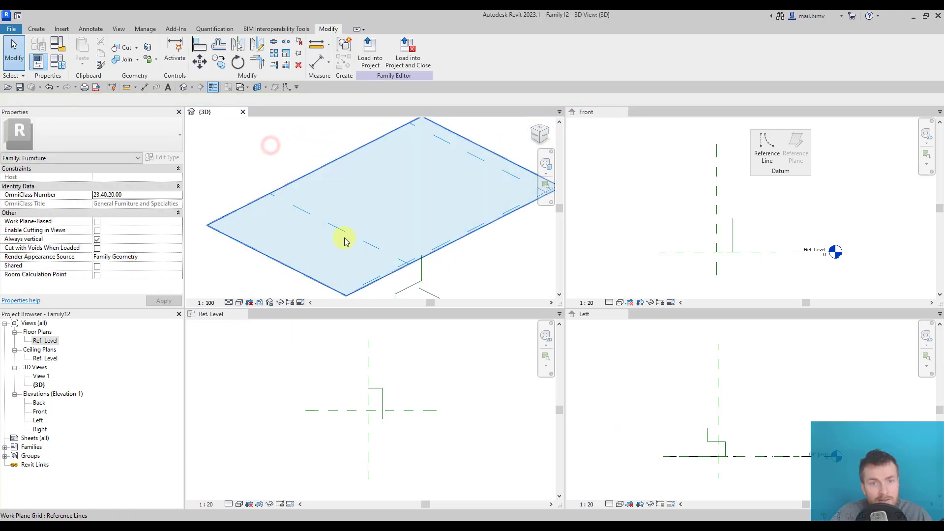
pyautogui.moveTo(344, 239); pyautogui.dragTo(344, 201, button='middle')
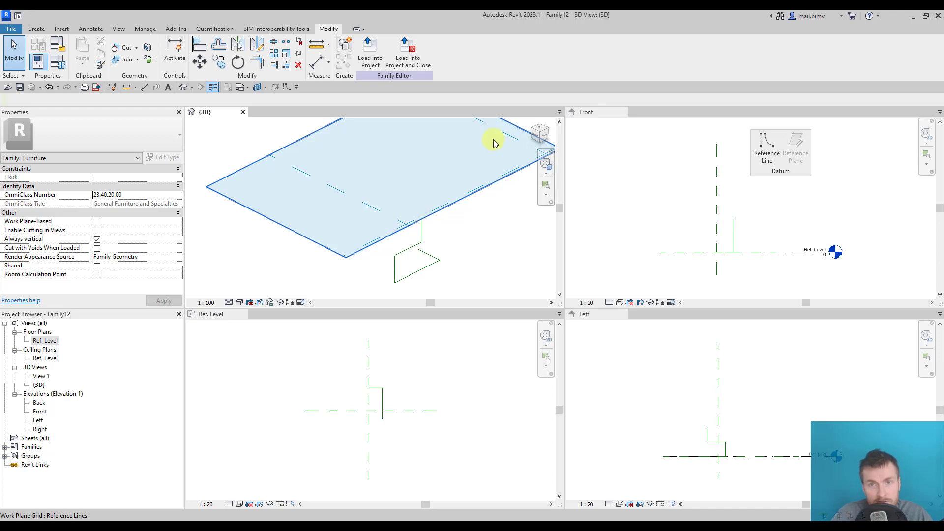
# Draw a 300 mm horizontal reference line from the top of the 300 mm upright to the vertical center plane.
pyautogui.scroll(3, 427, 218)
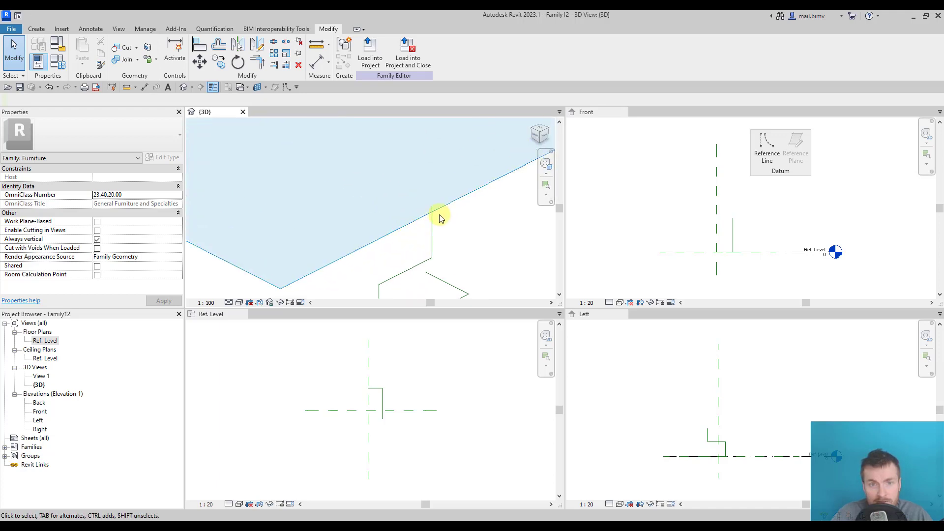
pyautogui.click(541, 132)
pyautogui.scroll(2, 366, 248)
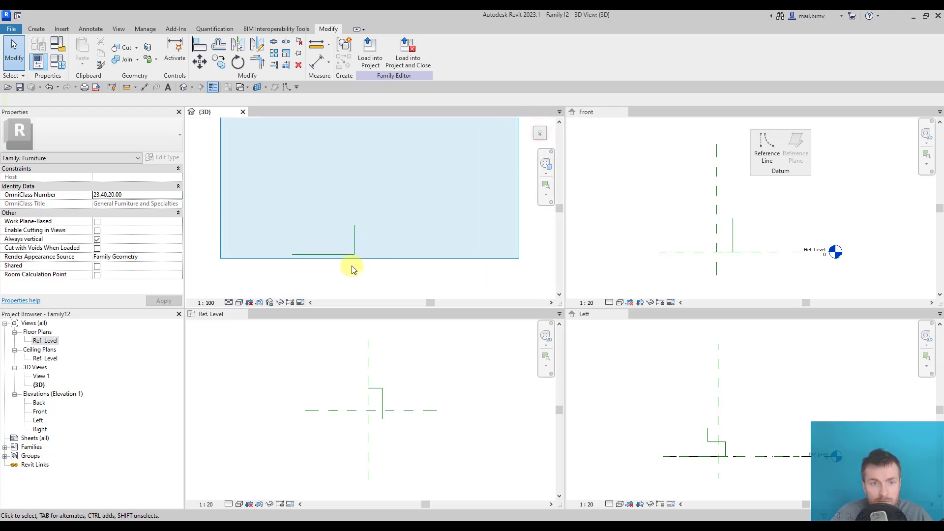
pyautogui.scroll(1, 339, 261)
pyautogui.keyDown('shift'); pyautogui.moveTo(316, 245); pyautogui.dragTo(355, 180, button='middle'); pyautogui.keyUp('shift')
pyautogui.click(540, 134)
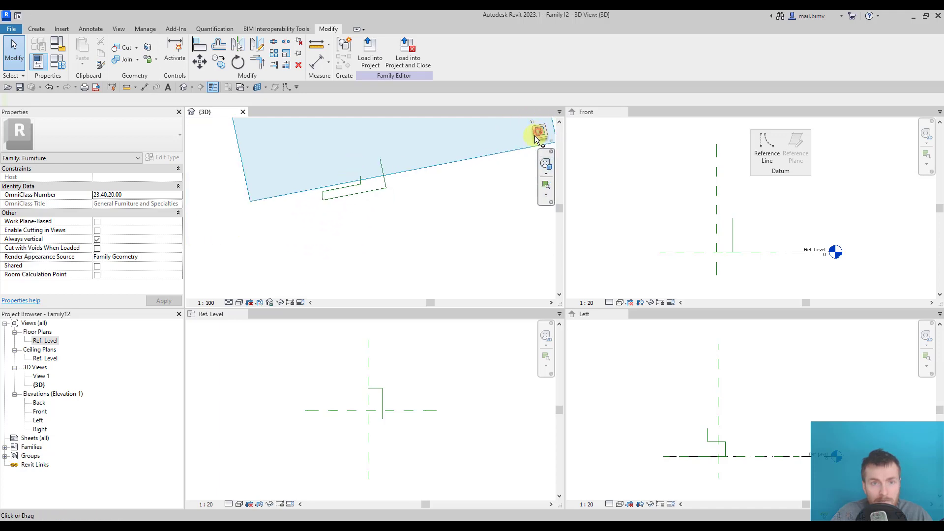
pyautogui.scroll(2, 352, 270)
pyautogui.scroll(1, 337, 260)
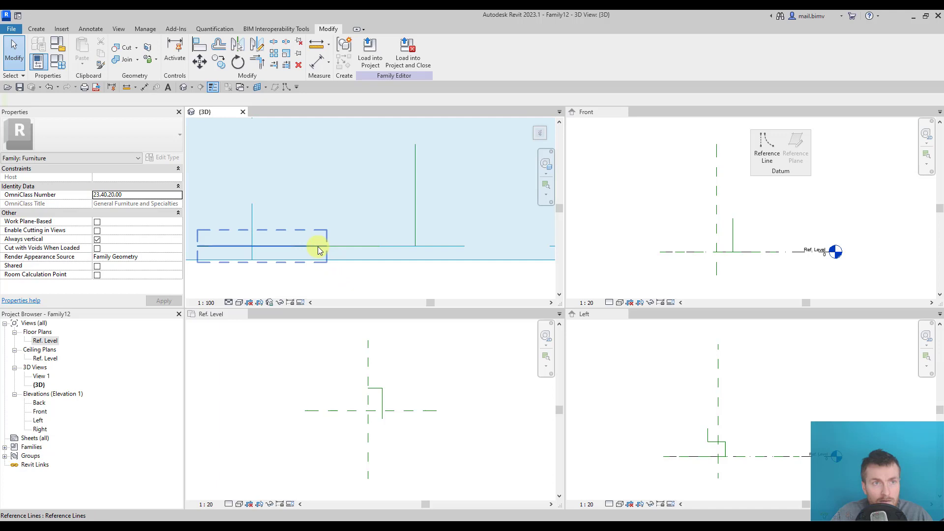
pyautogui.click(286, 88)
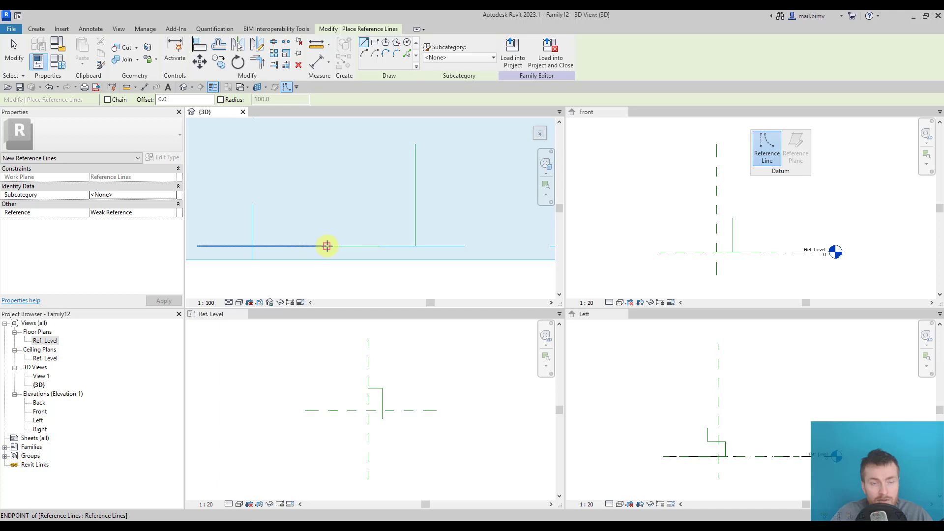
pyautogui.click(326, 246)
pyautogui.scroll(-1, 330, 225)
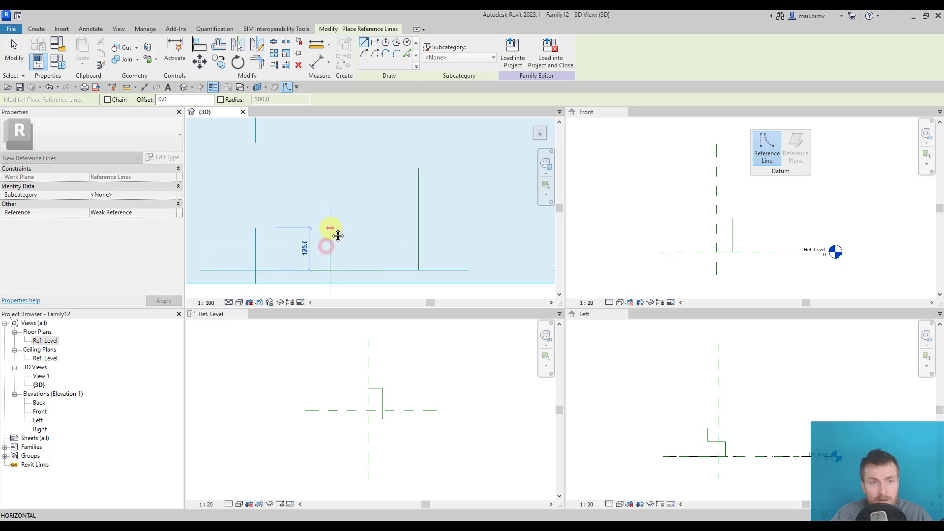
pyautogui.click(331, 184)
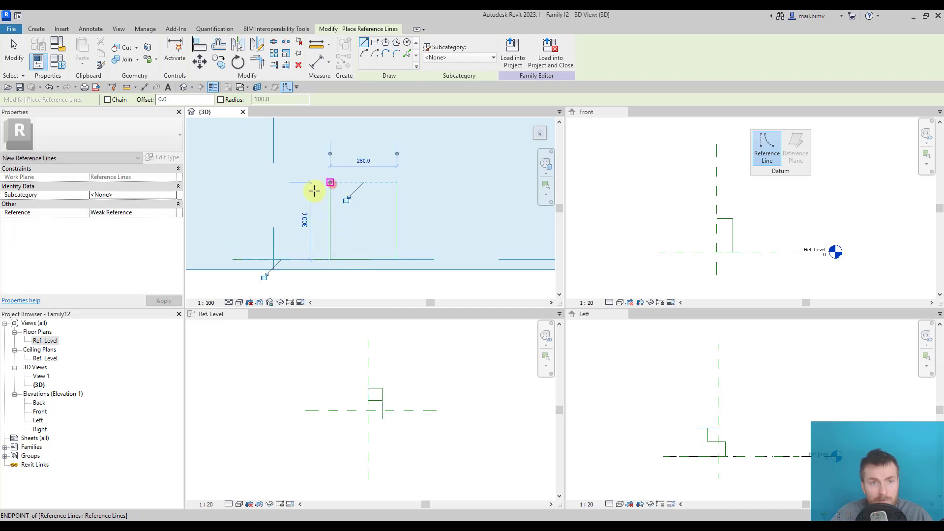
pyautogui.click(14, 53)
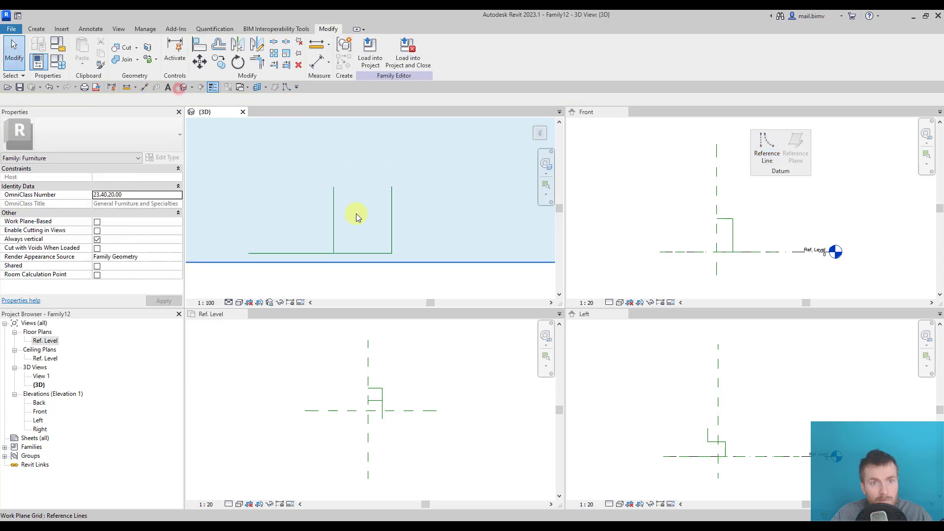
# In the Ref. Level plan, mirror a copy of all six reference lines about the Center (Left/Right) reference plane.
pyautogui.keyDown('shift'); pyautogui.moveTo(356, 213); pyautogui.dragTo(363, 265, button='middle'); pyautogui.keyUp('shift')
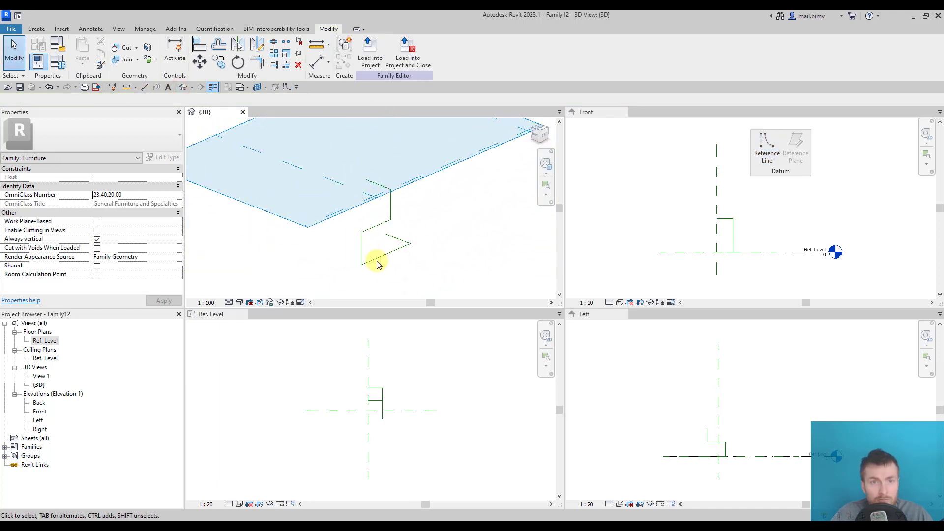
pyautogui.click(326, 211)
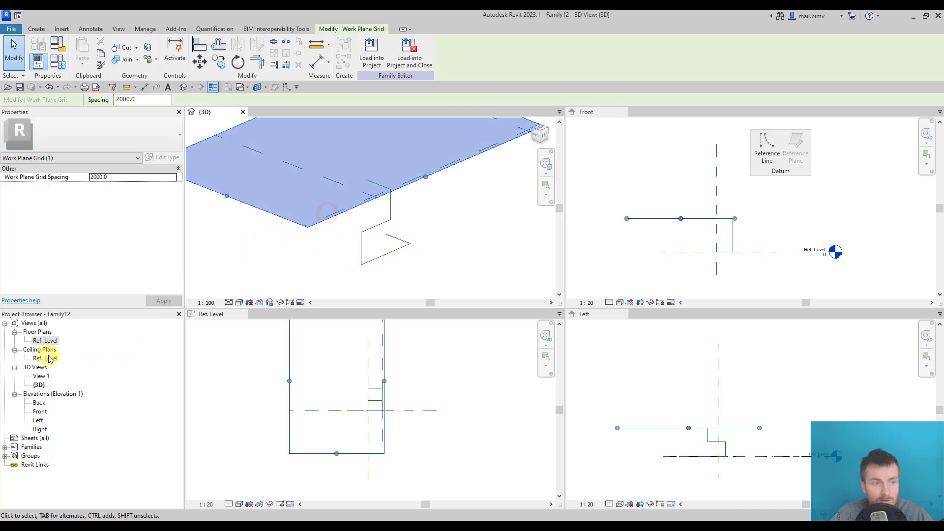
pyautogui.click(254, 384)
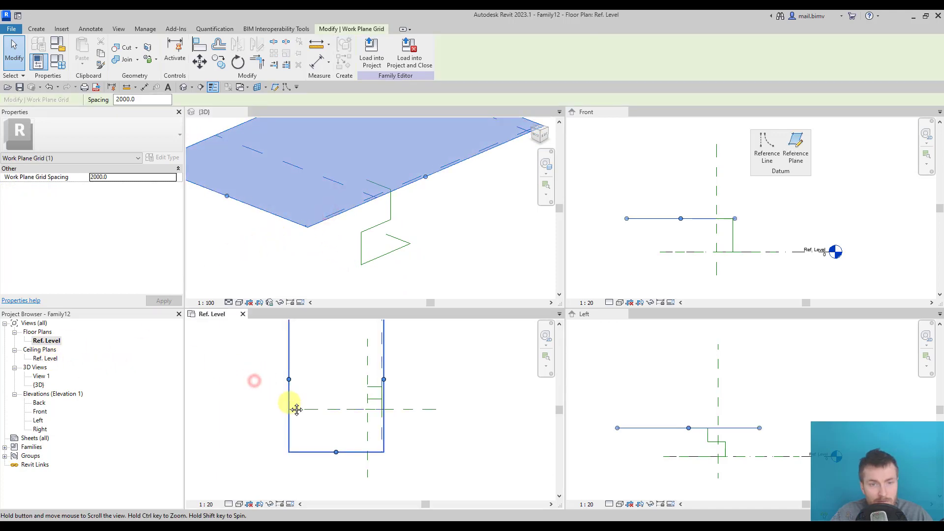
pyautogui.click(266, 411)
pyautogui.moveTo(326, 424); pyautogui.dragTo(320, 480, button='middle')
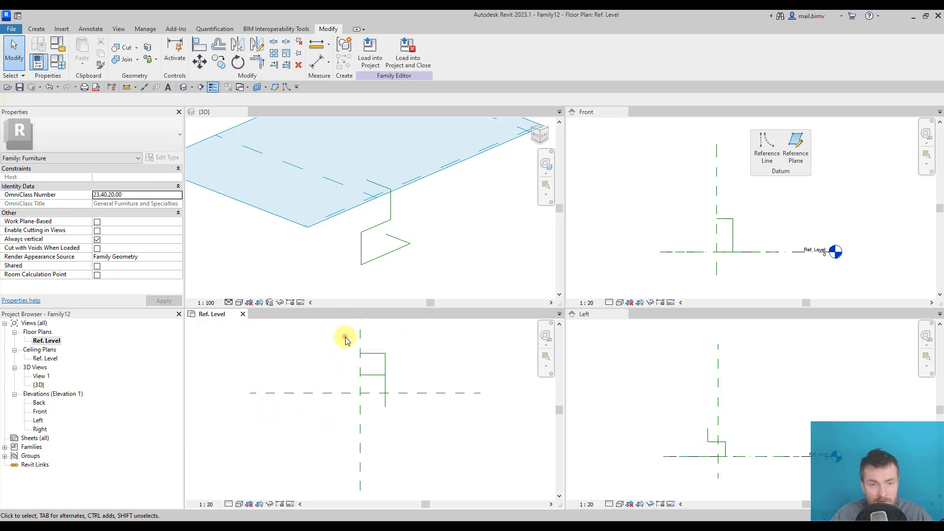
pyautogui.moveTo(359, 353); pyautogui.dragTo(425, 448)
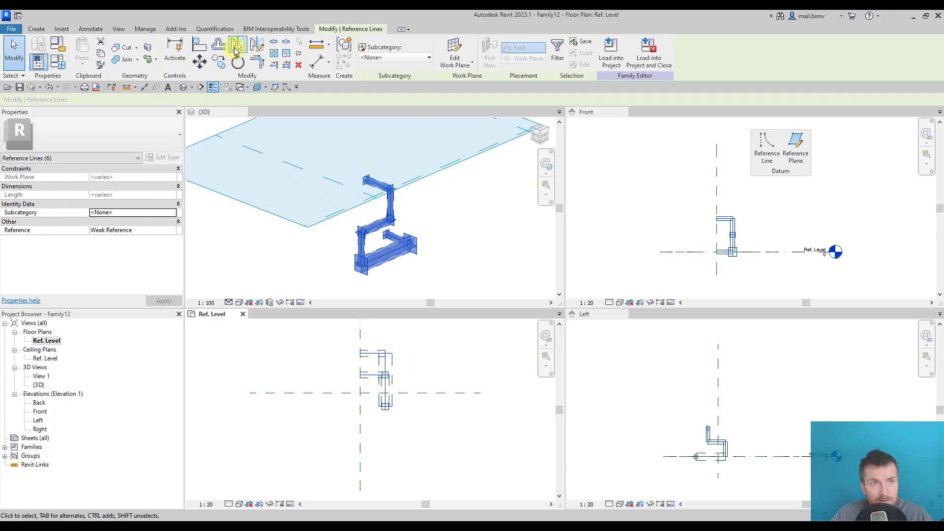
pyautogui.click(236, 49)
pyautogui.moveTo(317, 363); pyautogui.dragTo(313, 338, button='middle')
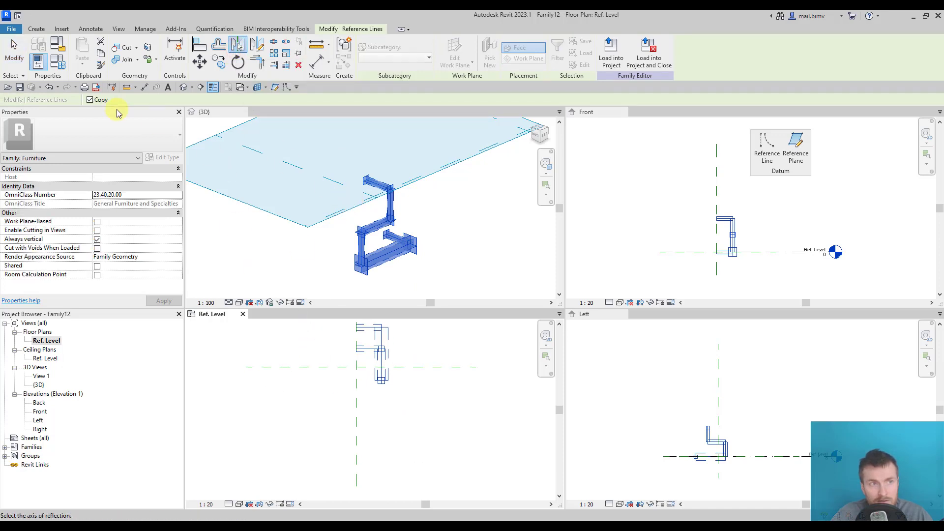
pyautogui.click(356, 403)
pyautogui.click(312, 444)
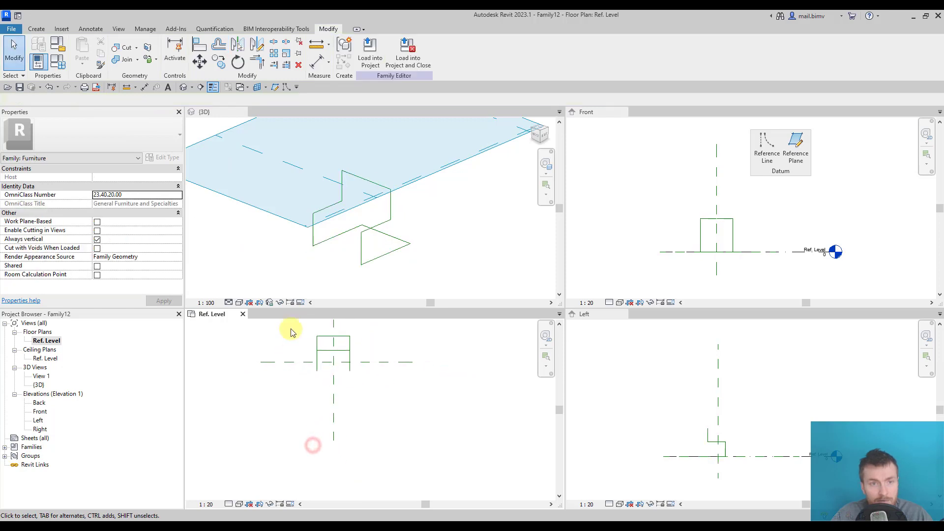
# In the Ref. Level plan, nudge the two reference lines at the rear of the chair base slightly toward the front.
pyautogui.click(294, 253)
pyautogui.keyDown('shift'); pyautogui.moveTo(315, 252); pyautogui.dragTo(415, 271, button='middle'); pyautogui.keyUp('shift')
pyautogui.scroll(2, 329, 343)
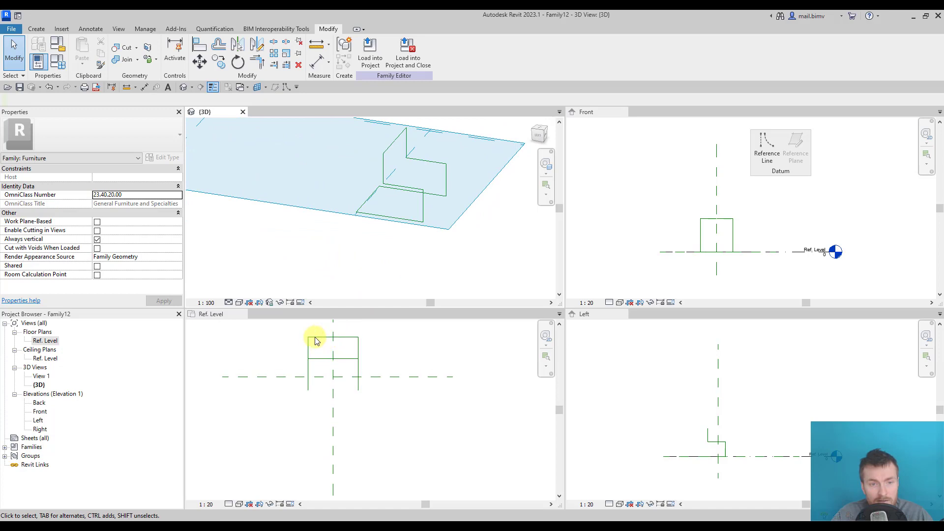
pyautogui.click(256, 364)
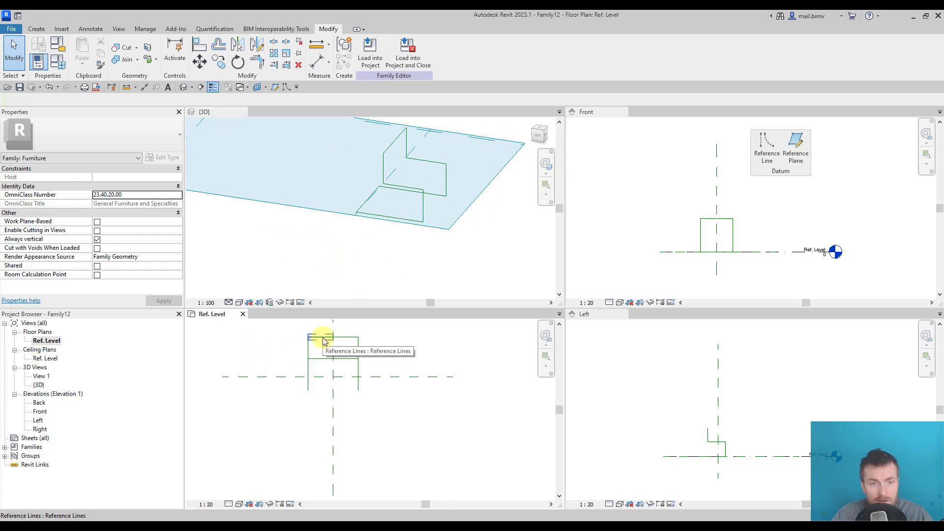
pyautogui.click(323, 338)
pyautogui.keyDown('ctrl'); pyautogui.click(341, 337); pyautogui.keyUp('ctrl')
pyautogui.press('Down')
pyautogui.press('Down')
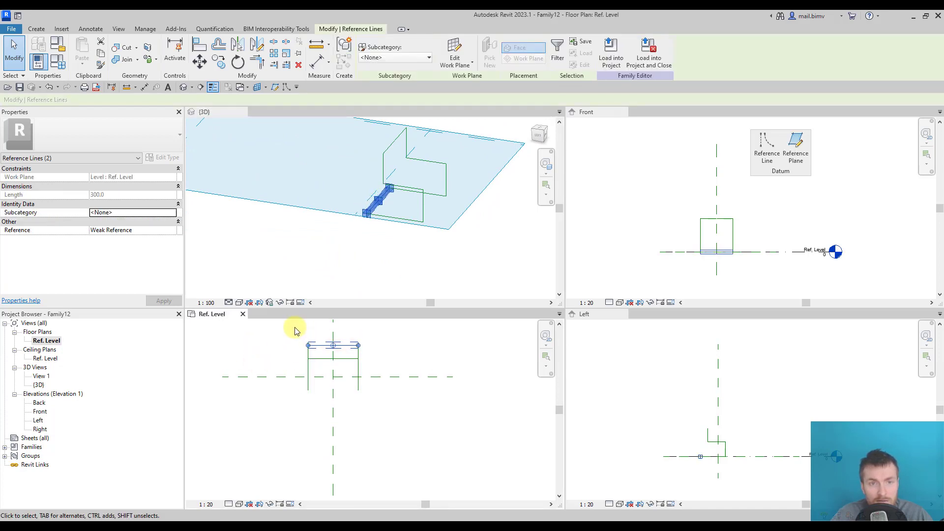
pyautogui.click(253, 445)
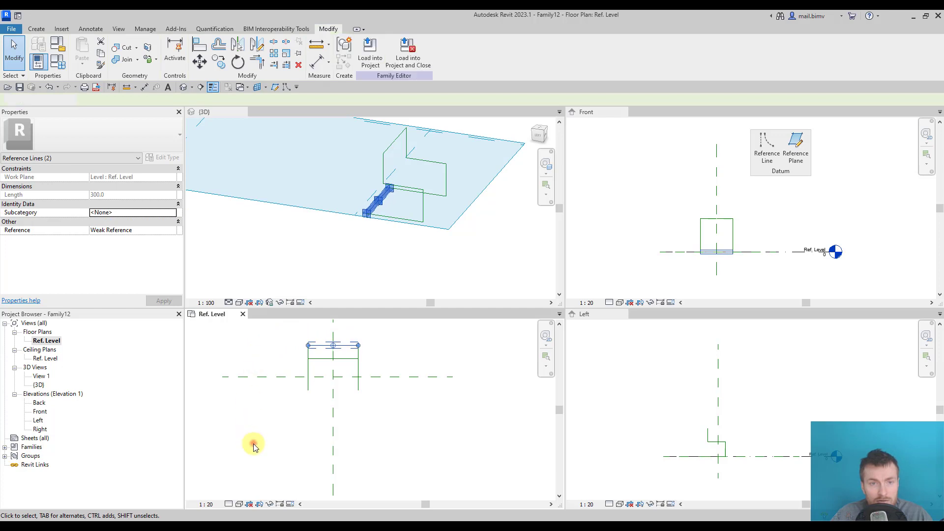
pyautogui.moveTo(252, 445); pyautogui.dragTo(292, 413, button='middle')
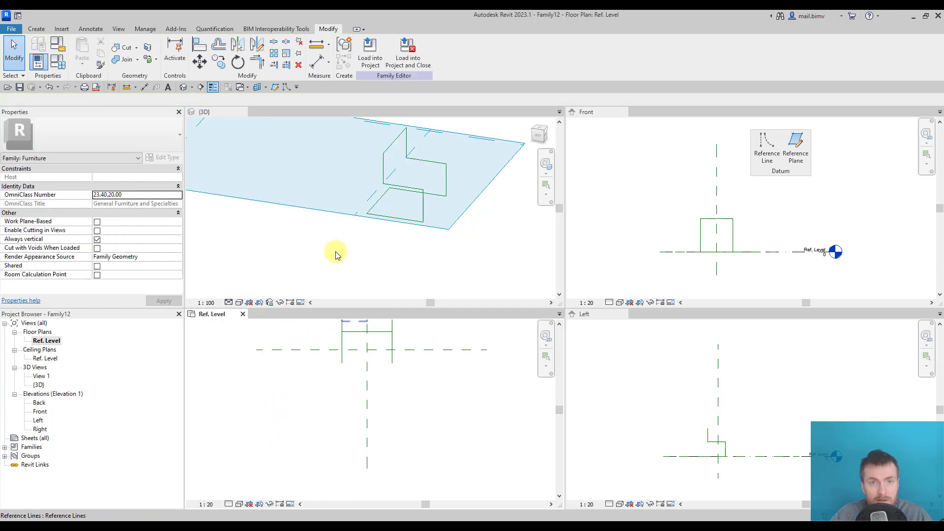
# Turn off the display of the work plane in the 3D view.
pyautogui.click(383, 271)
pyautogui.scroll(-2, 358, 264)
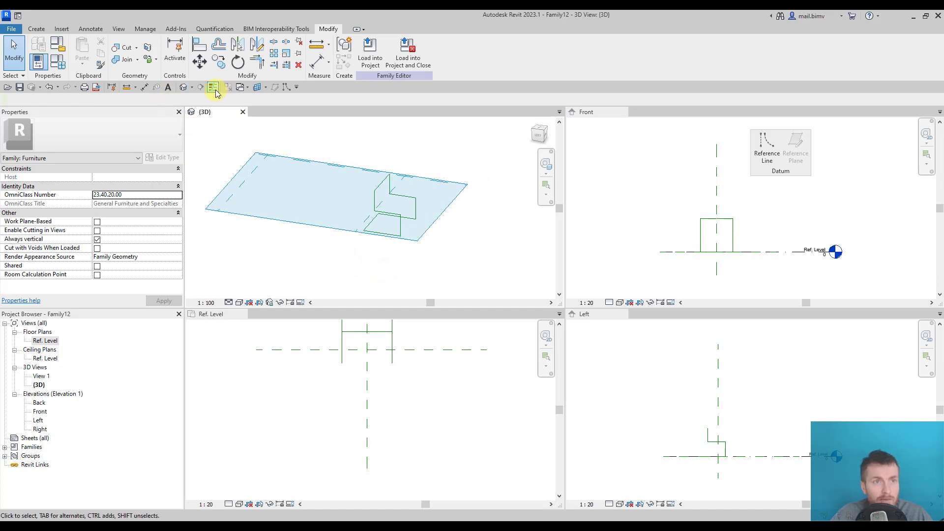
pyautogui.click(36, 28)
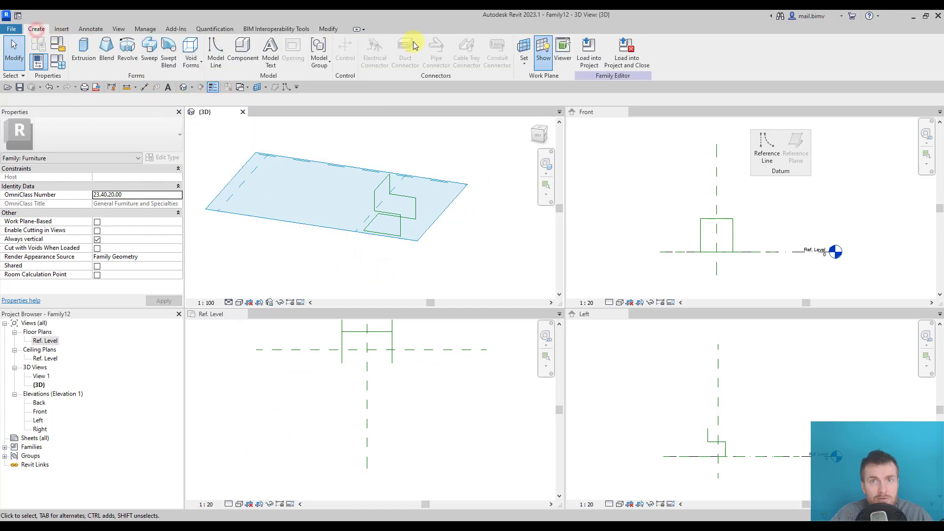
pyautogui.click(549, 55)
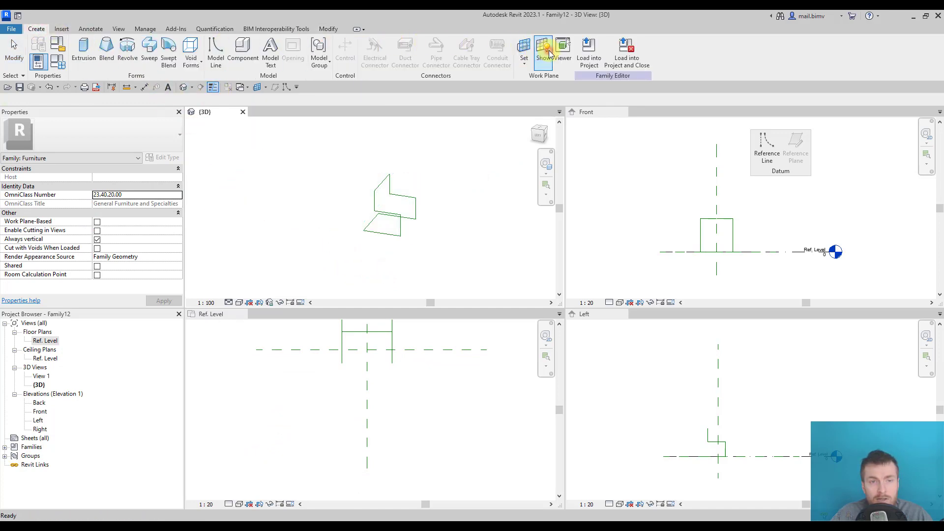
# Start a sweep and pick all the reference lines of the chair frame as its continuous path.
pyautogui.click(149, 49)
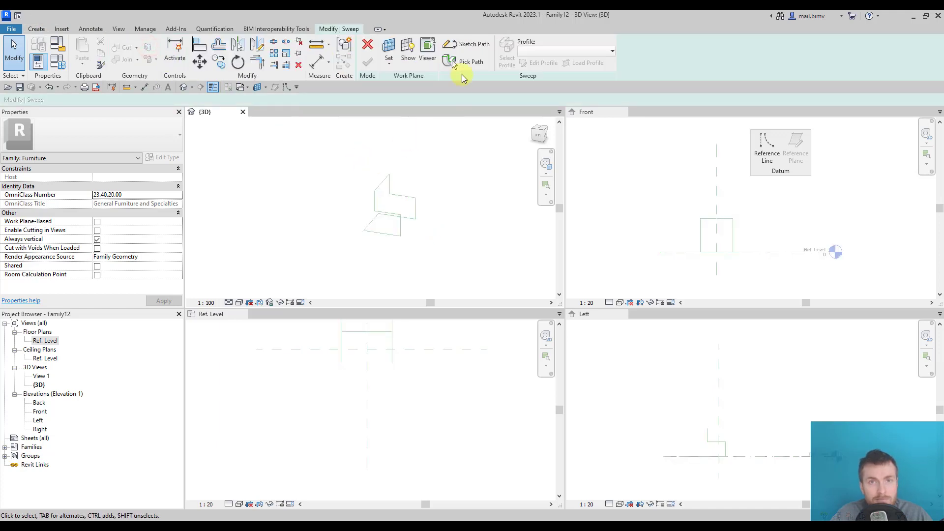
pyautogui.click(462, 68)
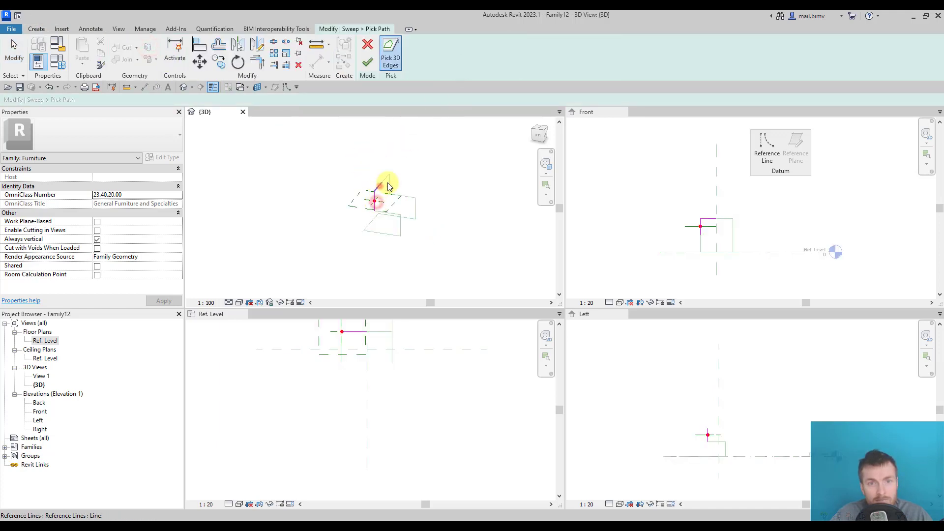
pyautogui.click(398, 194)
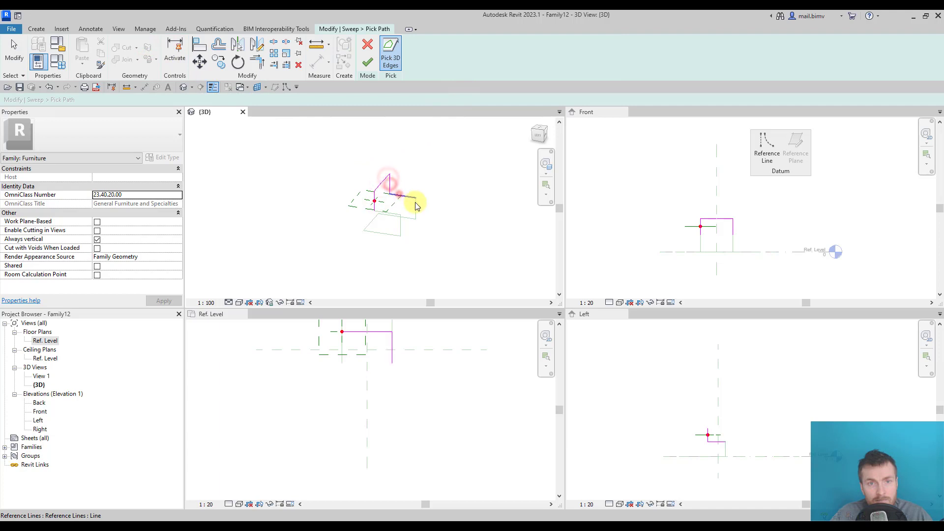
pyautogui.click(372, 234)
pyautogui.click(397, 228)
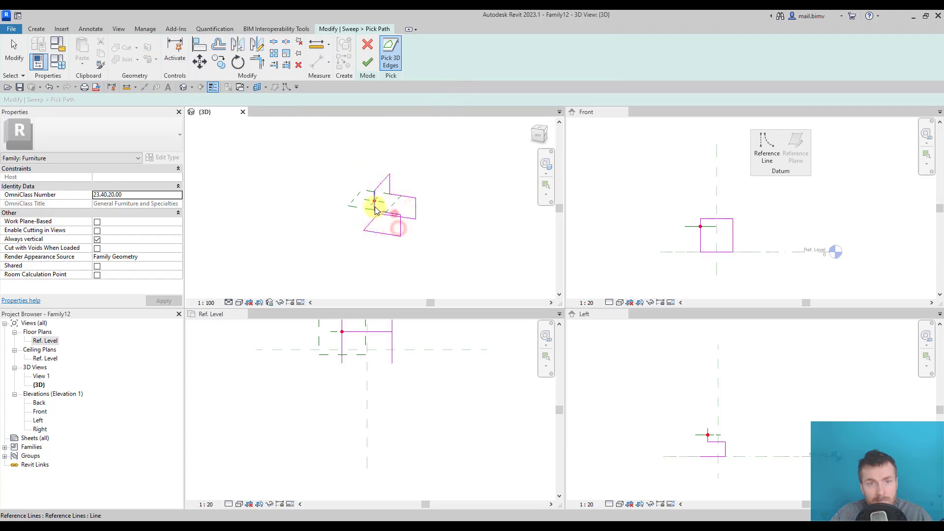
pyautogui.scroll(3, 375, 207)
pyautogui.click(368, 62)
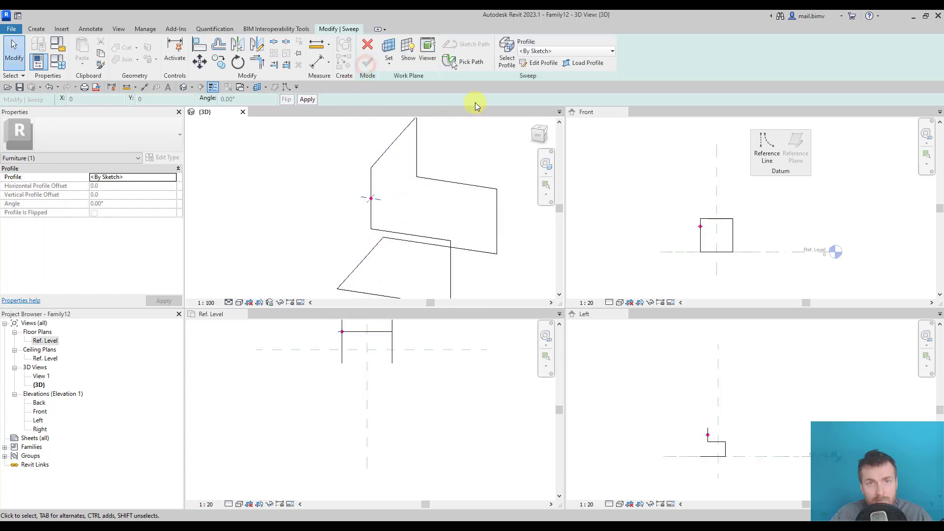
# Sketch a circular sweep profile with a 10 mm radius centered on the path and finish the tubular sweep.
pyautogui.click(536, 63)
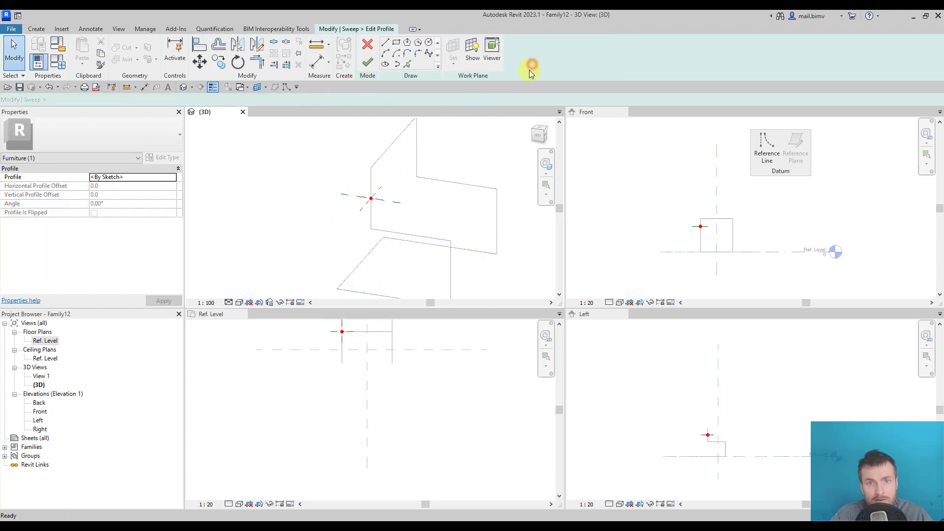
pyautogui.click(541, 133)
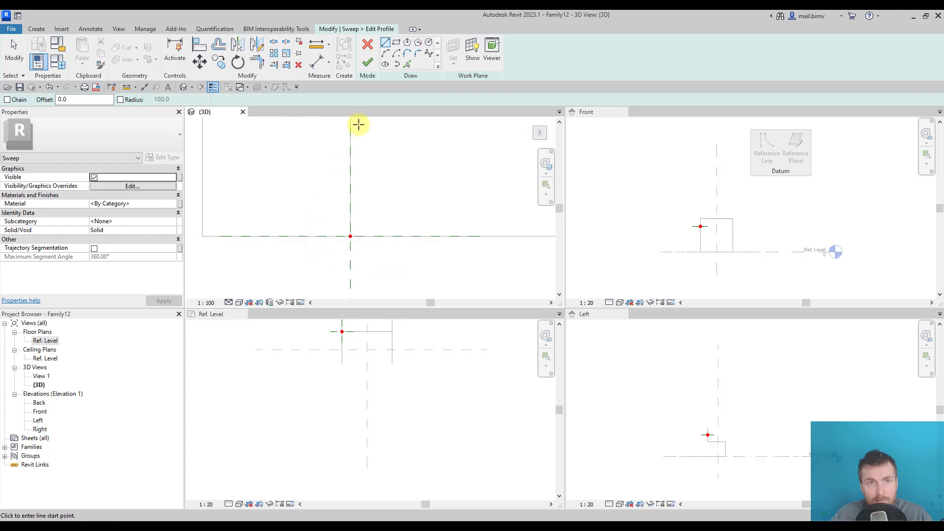
pyautogui.click(428, 43)
pyautogui.click(350, 236)
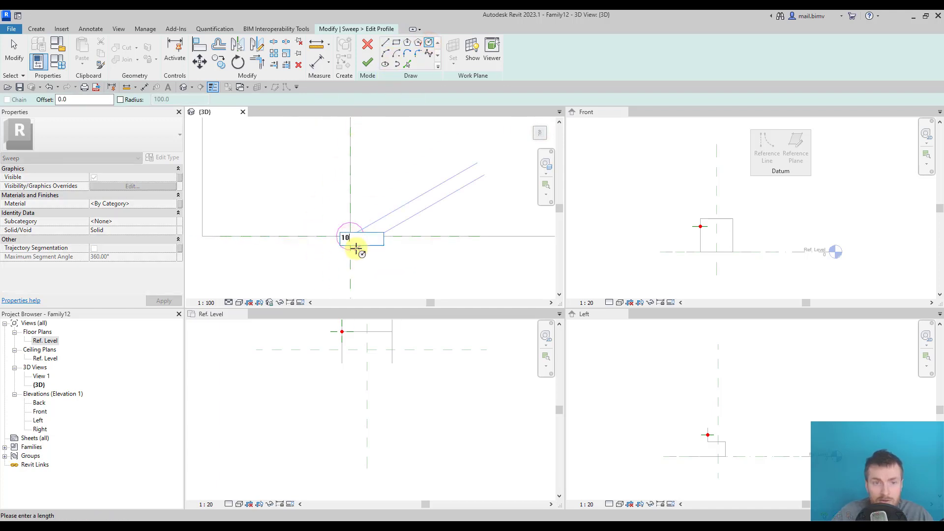
pyautogui.press('Return')
pyautogui.click(366, 62)
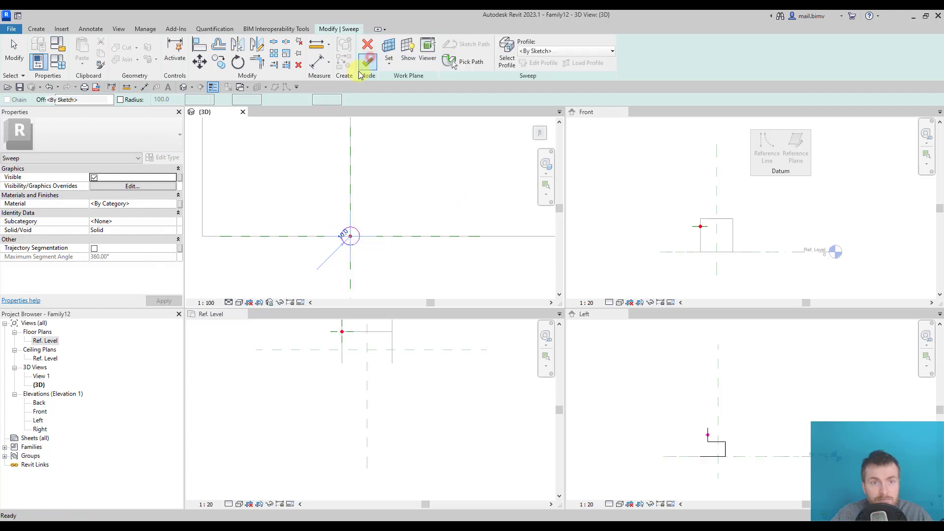
pyautogui.click(368, 62)
# Move both rear base reference lines under the swept tube farther forward in the Ref. Level plan.
pyautogui.keyDown('shift'); pyautogui.moveTo(310, 276); pyautogui.dragTo(347, 244, button='middle'); pyautogui.keyUp('shift')
pyautogui.scroll(3, 320, 245)
pyautogui.click(272, 263)
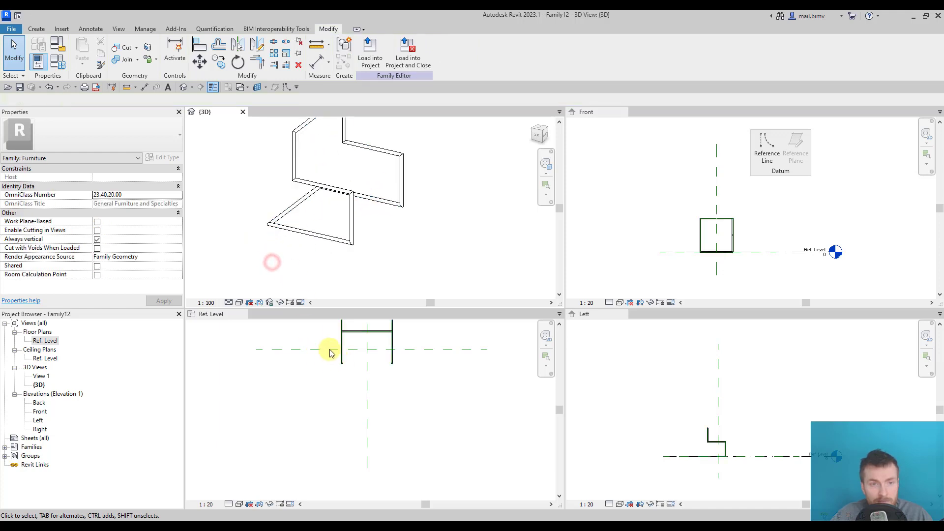
pyautogui.scroll(4, 314, 186)
pyautogui.scroll(2, 343, 347)
pyautogui.moveTo(340, 259); pyautogui.dragTo(333, 253, button='middle')
pyautogui.scroll(2, 344, 375)
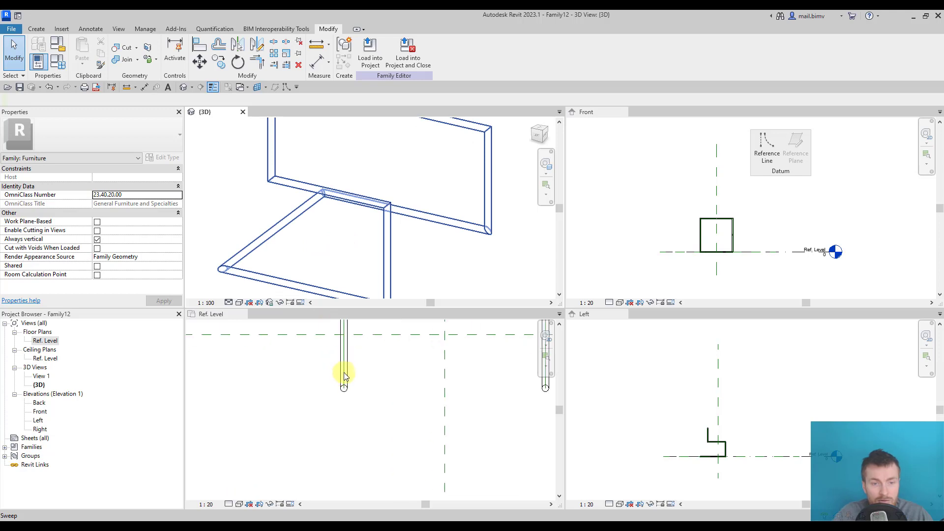
pyautogui.click(345, 365)
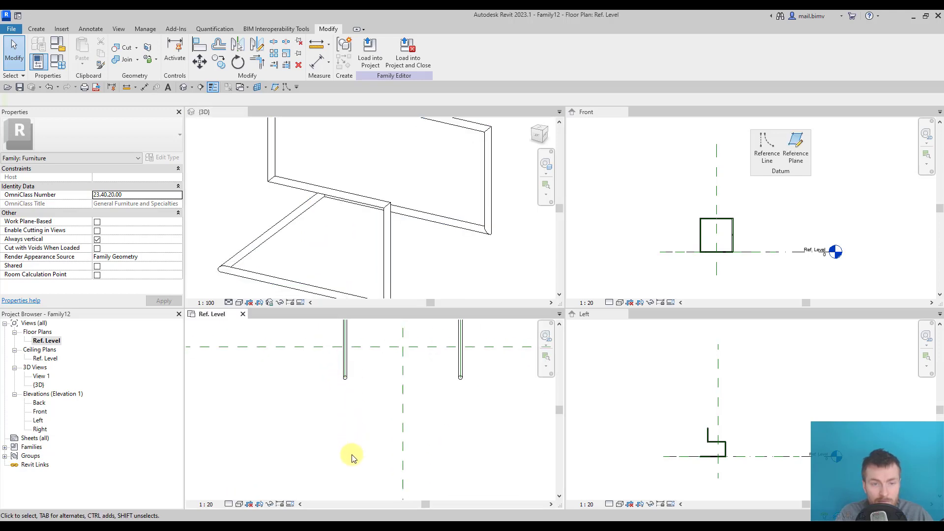
pyautogui.scroll(-4, 347, 433)
pyautogui.scroll(2, 370, 372)
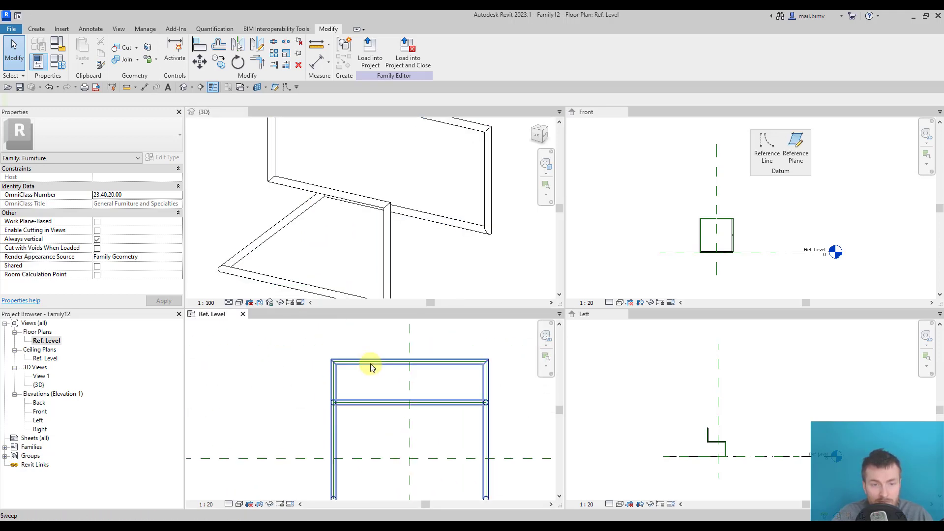
pyautogui.click(362, 363)
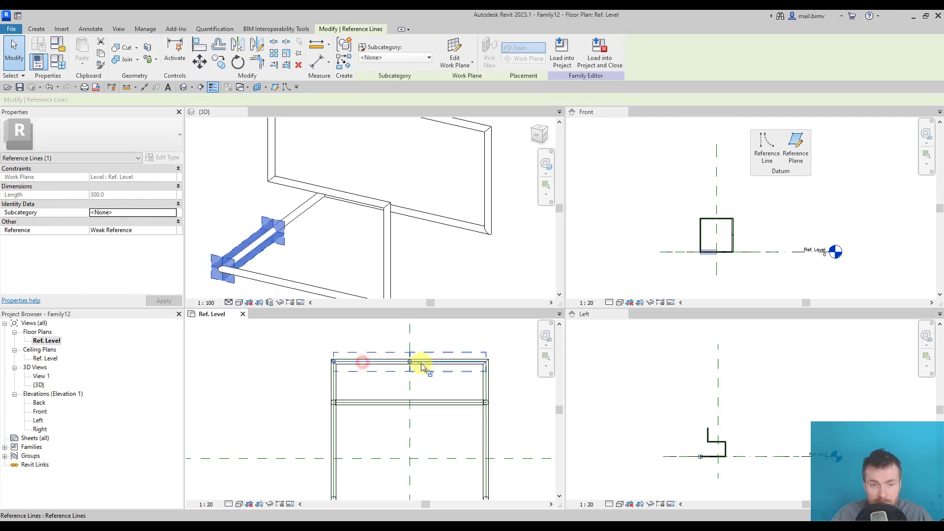
pyautogui.keyDown('ctrl'); pyautogui.click(434, 366); pyautogui.keyUp('ctrl')
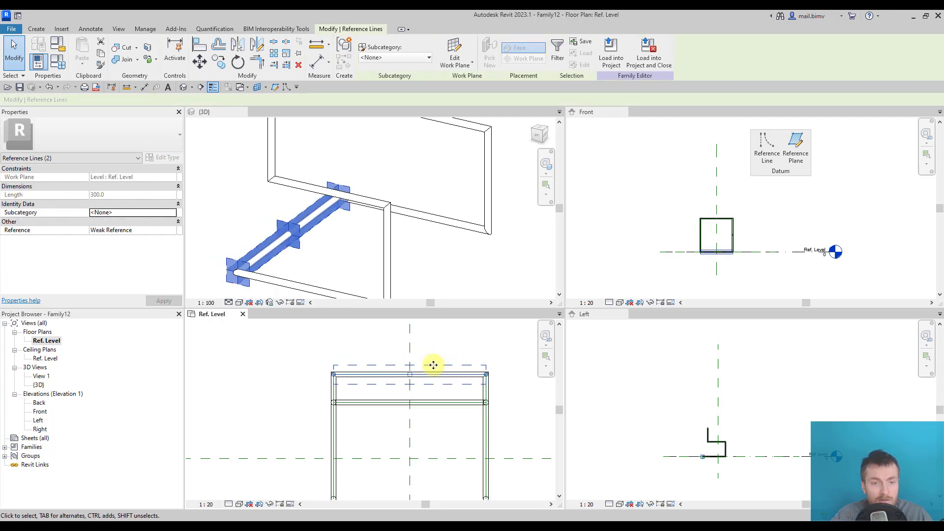
pyautogui.click(302, 383)
pyautogui.scroll(-3, 301, 383)
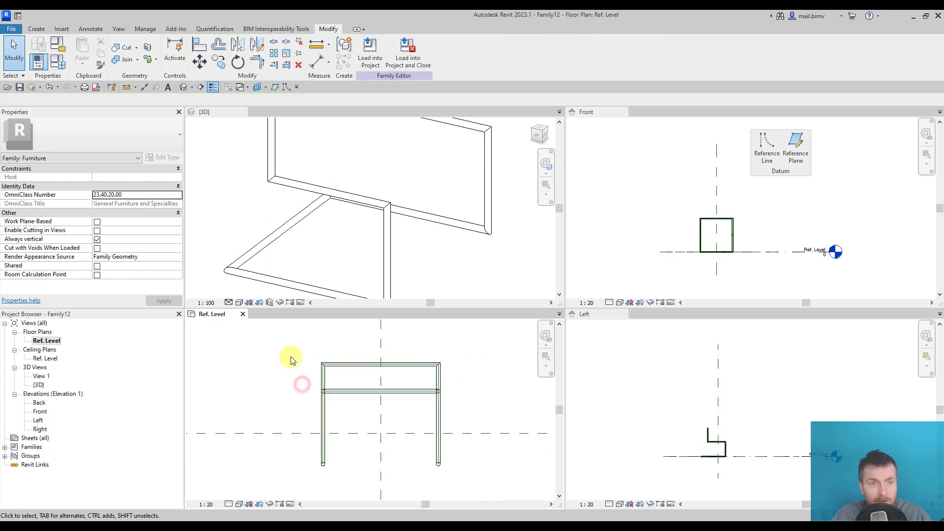
# Try the Wireframe visual style in the 3D view, and set the view to Shaded.
pyautogui.moveTo(301, 384); pyautogui.dragTo(322, 399, button='middle')
pyautogui.scroll(-2, 315, 392)
pyautogui.click(305, 246)
pyautogui.scroll(-3, 309, 248)
pyautogui.moveTo(309, 250); pyautogui.dragTo(333, 244, button='middle')
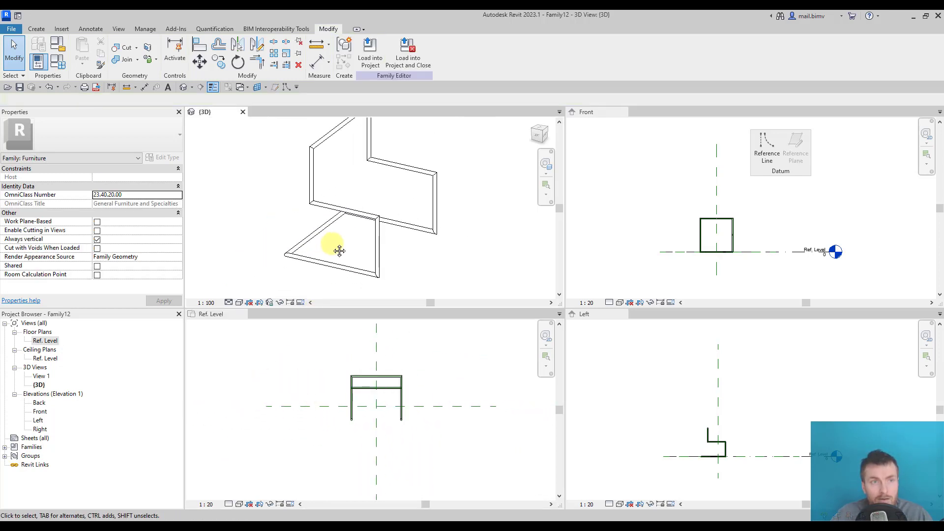
pyautogui.click(238, 303)
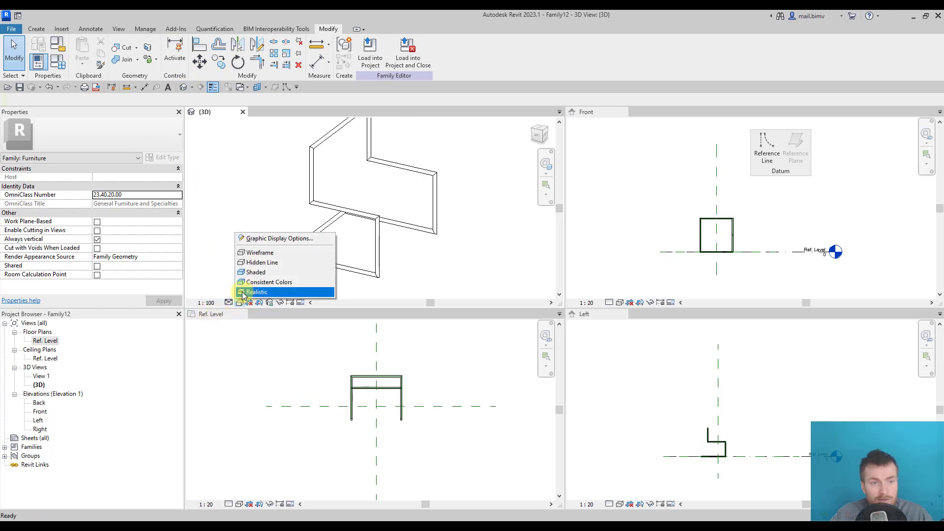
pyautogui.click(256, 253)
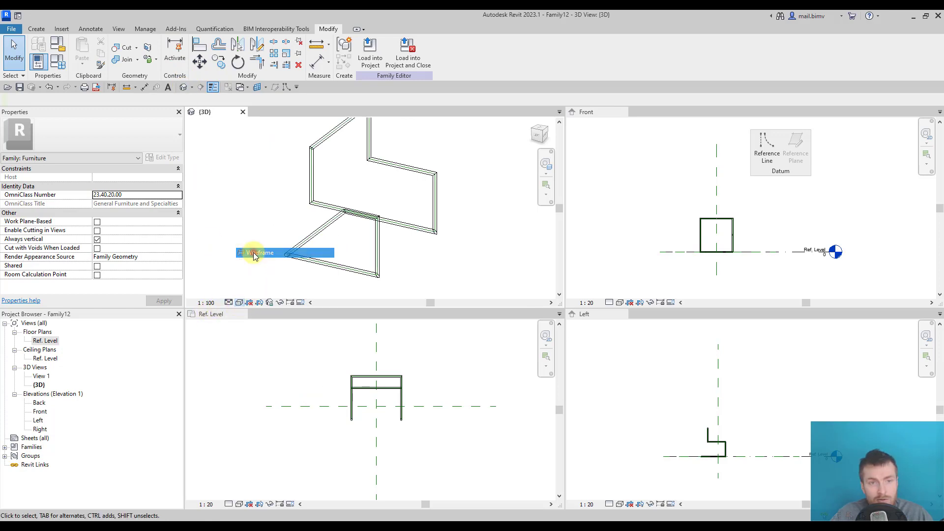
pyautogui.keyDown('shift'); pyautogui.moveTo(250, 207); pyautogui.dragTo(235, 231, button='middle'); pyautogui.keyUp('shift')
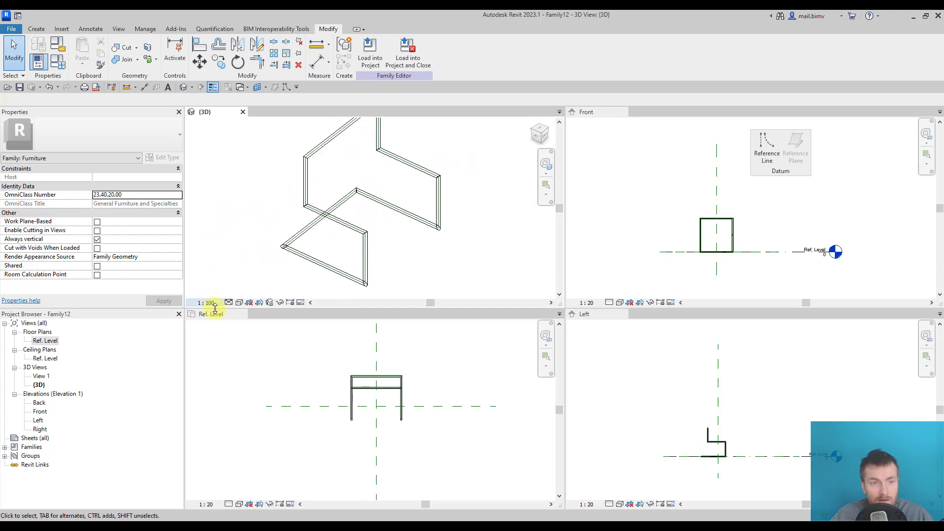
pyautogui.click(240, 302)
pyautogui.click(255, 272)
pyautogui.keyDown('shift'); pyautogui.moveTo(255, 275); pyautogui.dragTo(341, 233, button='middle'); pyautogui.keyUp('shift')
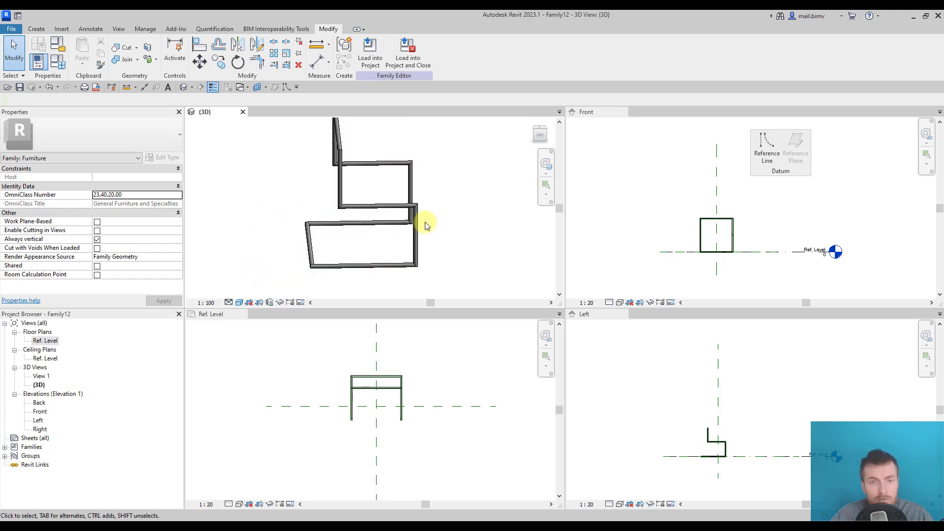
# Delete the tubular sweep from the chair, keeping only the reference line framework.
pyautogui.click(365, 209)
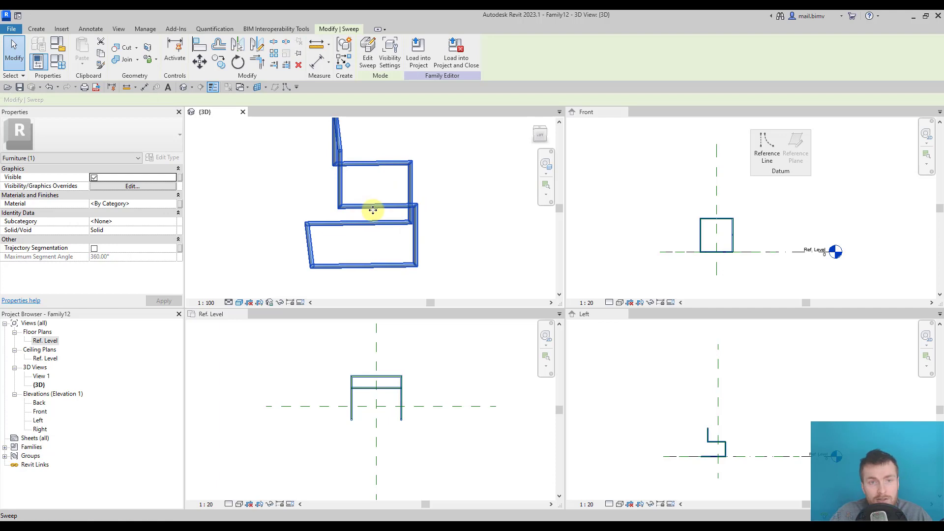
pyautogui.press('Escape')
pyautogui.keyDown('shift'); pyautogui.moveTo(386, 251); pyautogui.dragTo(343, 265, button='middle'); pyautogui.keyUp('shift')
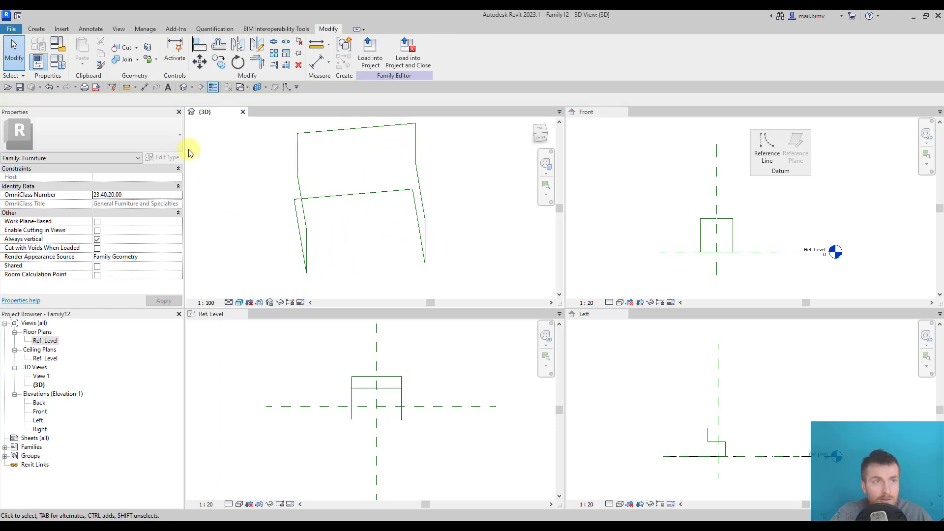
pyautogui.click(35, 31)
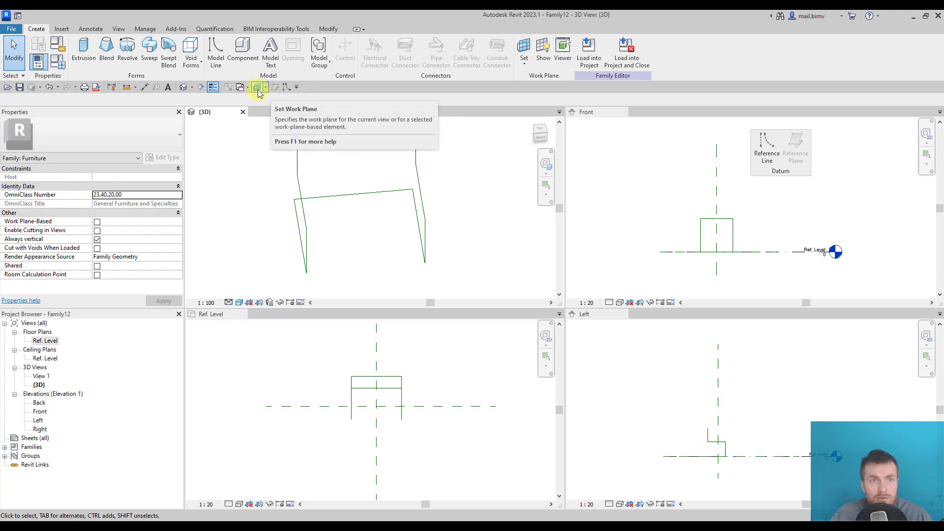
pyautogui.click(286, 88)
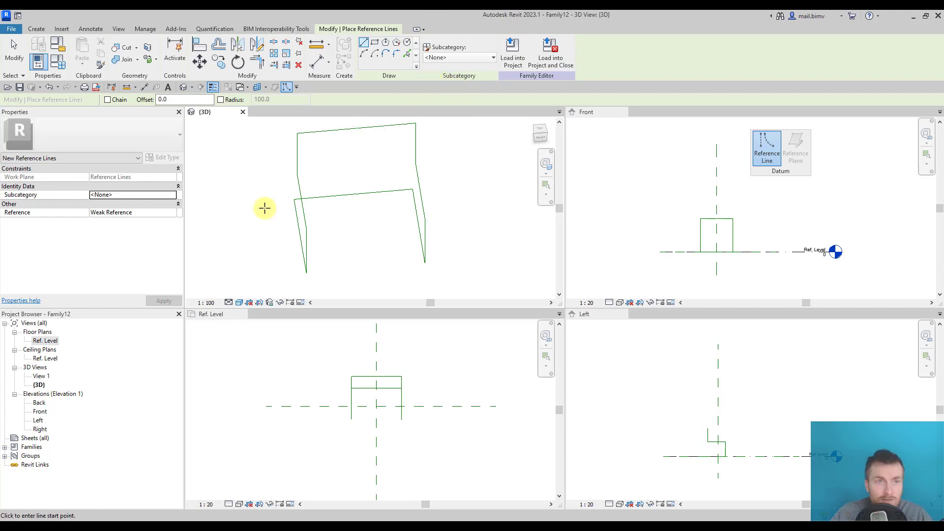
pyautogui.keyDown('shift'); pyautogui.moveTo(263, 205); pyautogui.dragTo(295, 213, button='middle'); pyautogui.keyUp('shift')
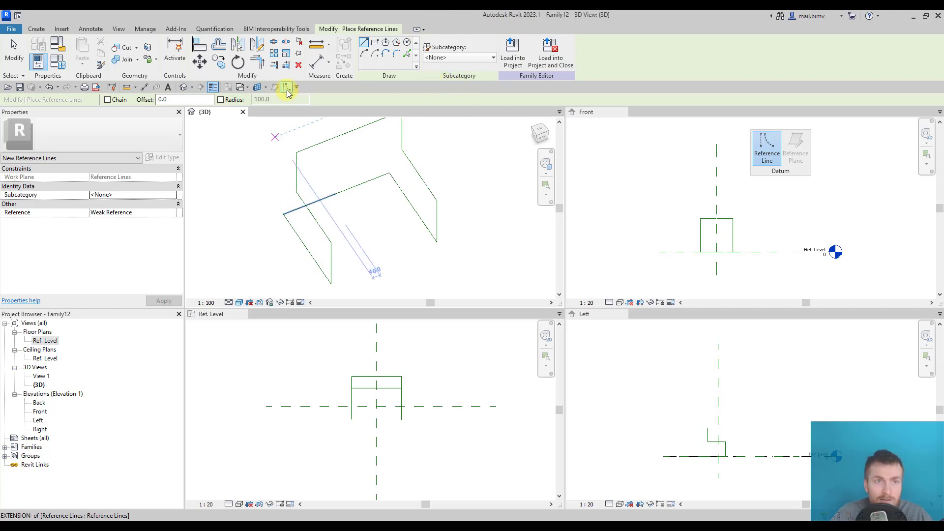
pyautogui.click(286, 88)
pyautogui.click(241, 138)
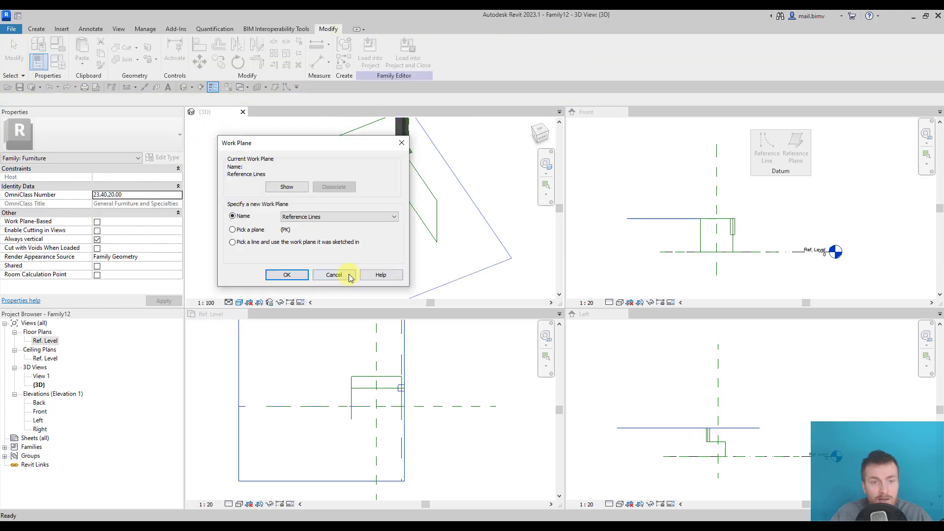
pyautogui.click(347, 271)
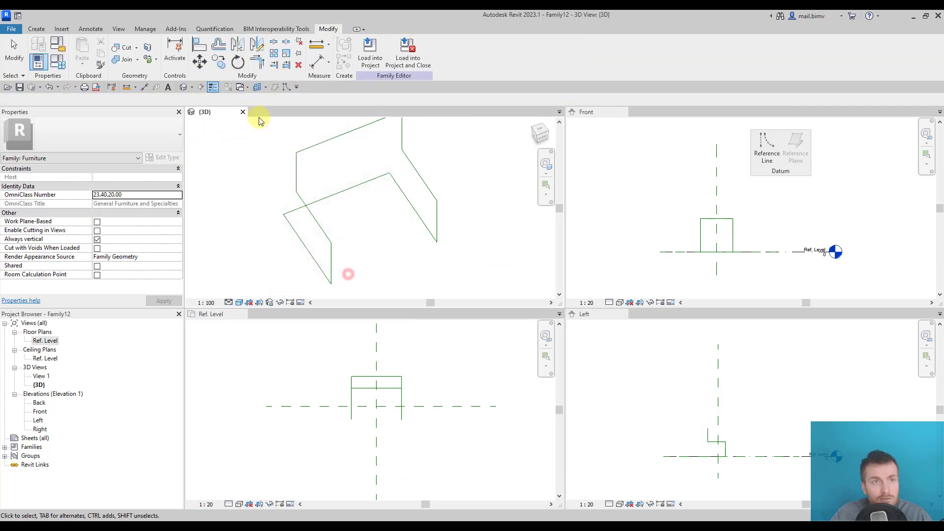
# Set the active work plane to Level : Ref. Level.
pyautogui.click(257, 89)
pyautogui.click(304, 218)
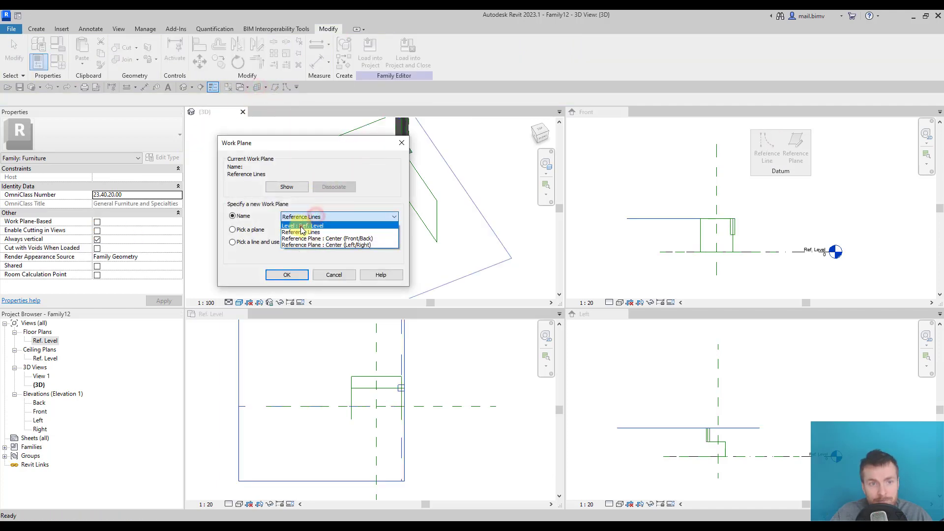
pyautogui.click(301, 226)
pyautogui.click(284, 278)
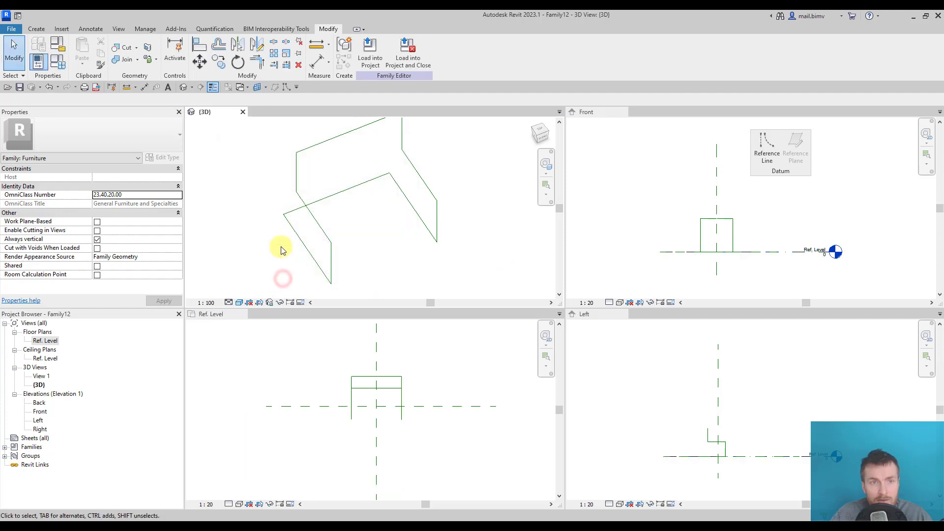
# Round one rear corner of the base reference lines on the Ref. Level with a fillet arc.
pyautogui.click(42, 29)
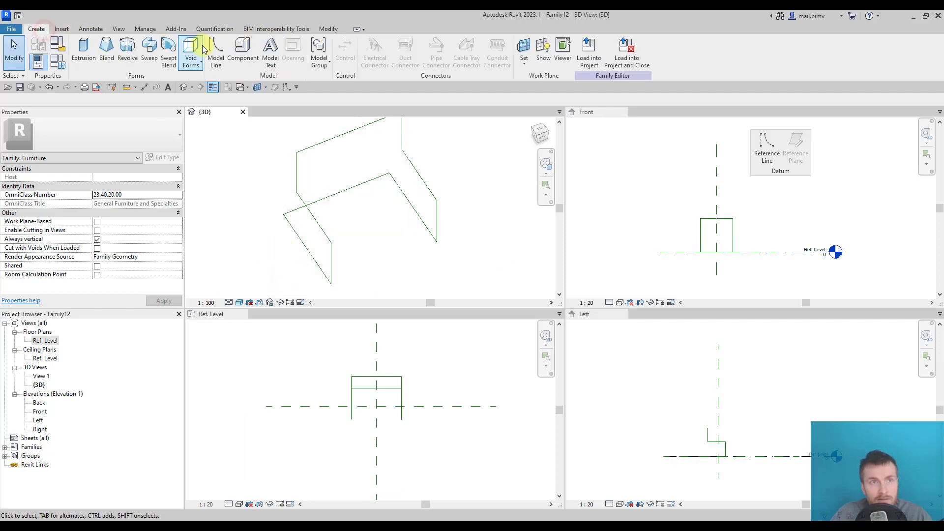
pyautogui.click(286, 88)
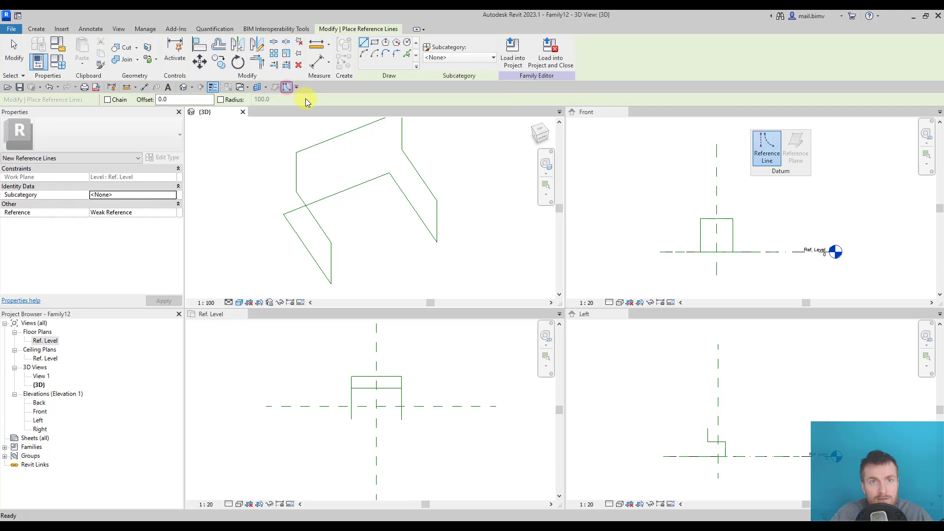
pyautogui.click(398, 57)
pyautogui.click(294, 226)
pyautogui.scroll(3, 290, 211)
pyautogui.click(289, 213)
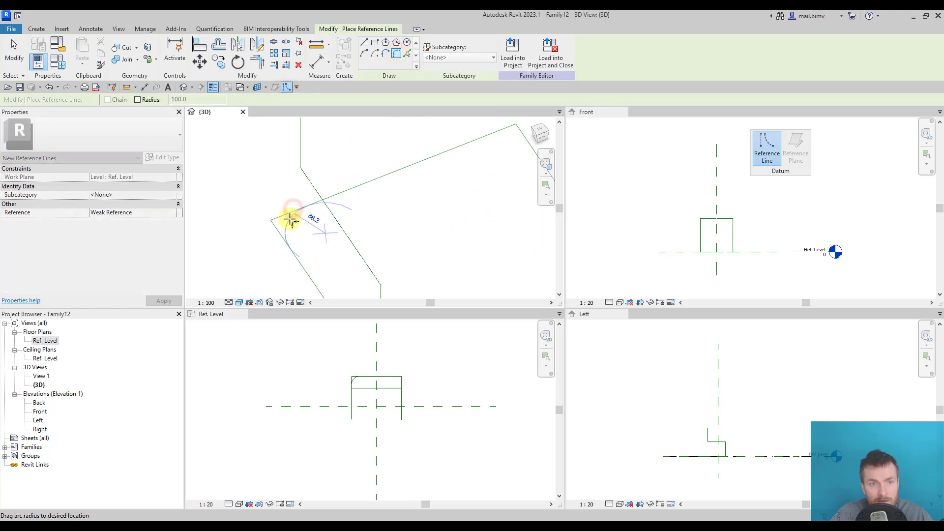
pyautogui.scroll(-2, 288, 219)
pyautogui.moveTo(322, 224); pyautogui.dragTo(280, 241, button='middle')
# Round the opposite rear corner of the base reference lines with a fillet arc of about 70 mm radius.
pyautogui.click(398, 190)
pyautogui.click(377, 179)
pyautogui.click(385, 180)
pyautogui.scroll(-3, 326, 196)
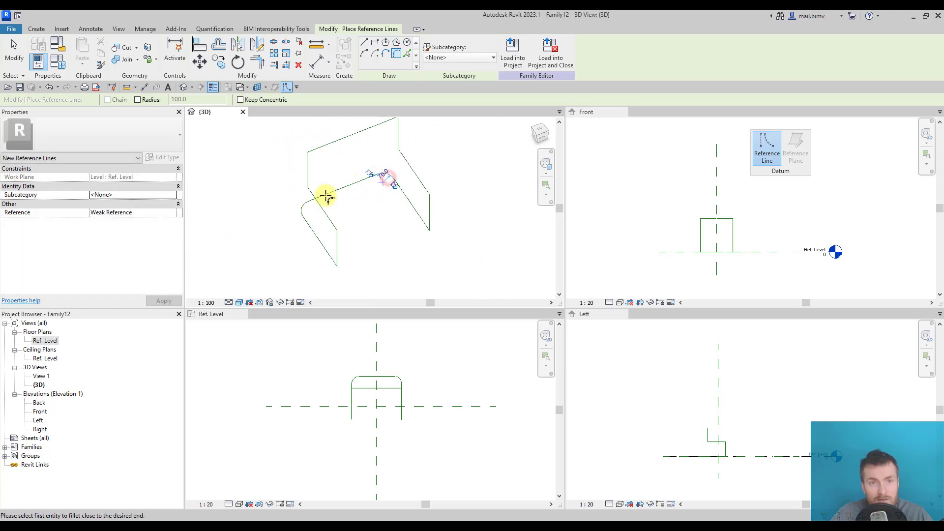
# Set the work plane by picking the plane of the side reference line of the base.
pyautogui.keyDown('shift'); pyautogui.moveTo(290, 251); pyautogui.dragTo(338, 237, button='middle'); pyautogui.keyUp('shift')
pyautogui.click(401, 200)
pyautogui.scroll(2, 331, 238)
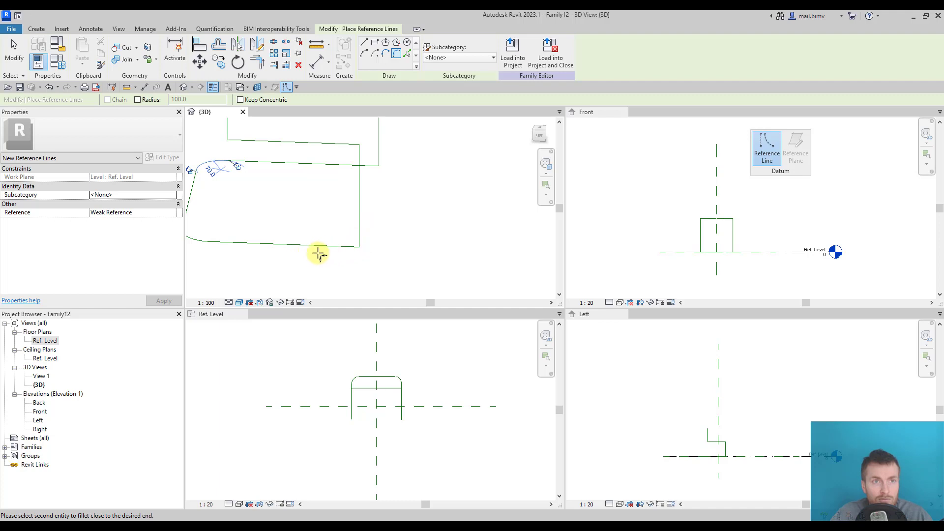
pyautogui.click(257, 88)
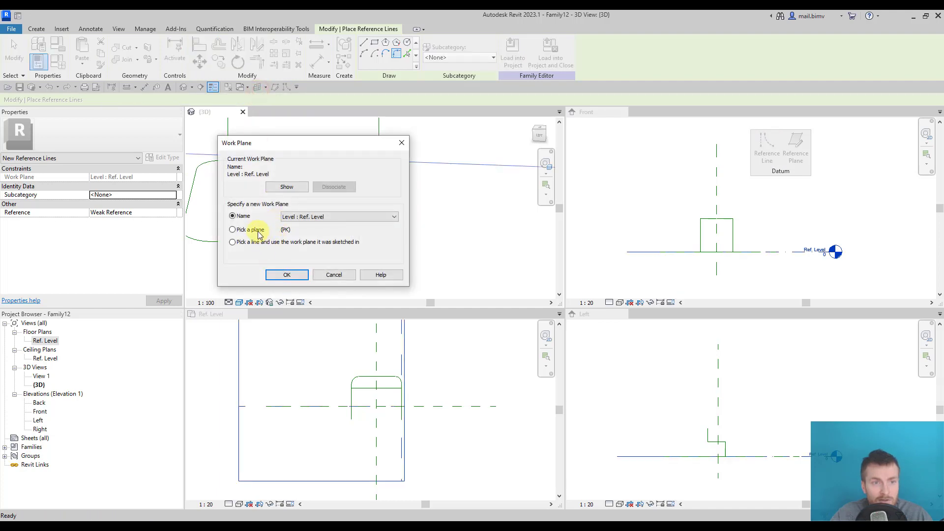
pyautogui.click(286, 274)
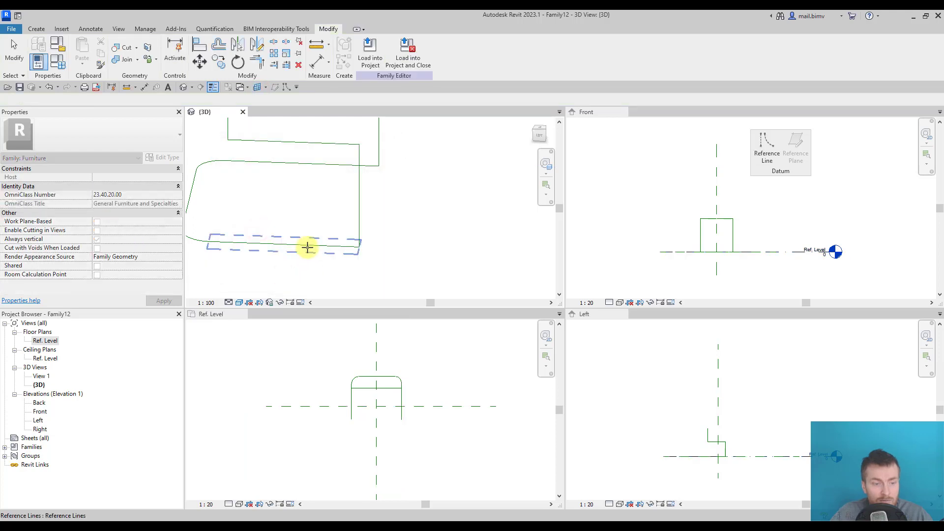
pyautogui.click(307, 246)
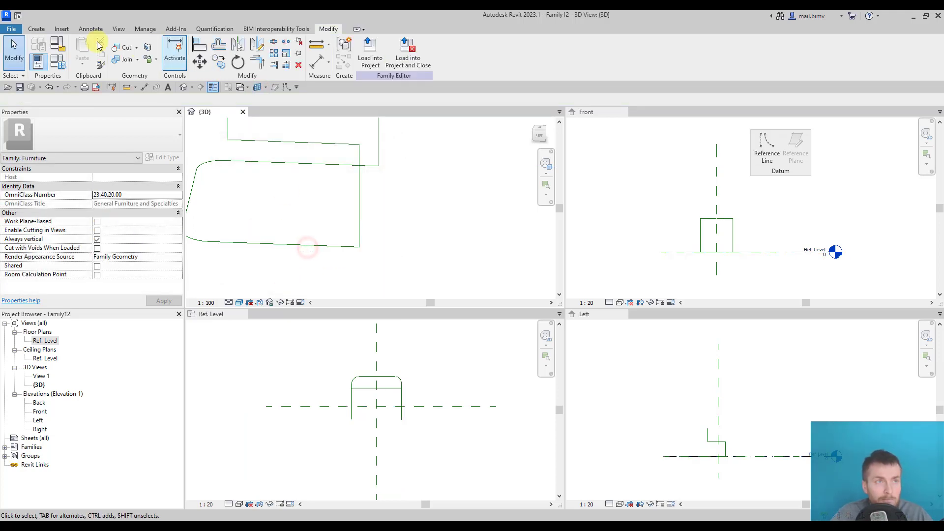
# Round the corner between the front leg and the seat's side reference line with a fillet arc of about 55 mm radius.
pyautogui.click(287, 87)
pyautogui.click(398, 55)
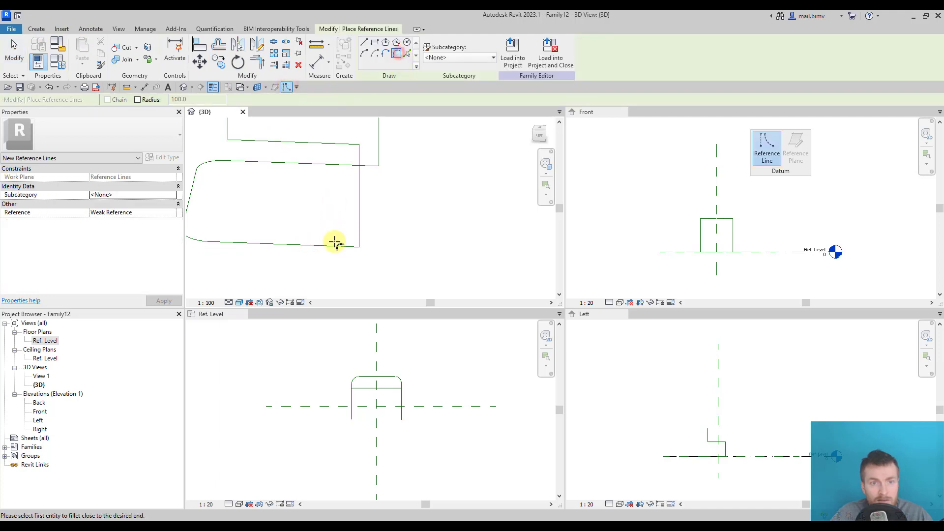
pyautogui.click(337, 247)
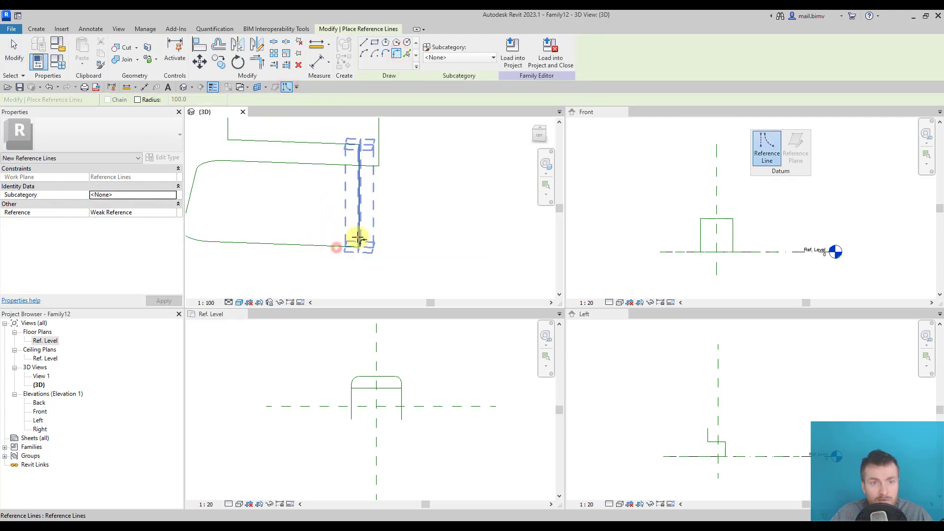
pyautogui.moveTo(356, 213); pyautogui.dragTo(434, 296, button='middle')
pyautogui.click(354, 197)
pyautogui.click(352, 196)
# Round the corner between the seat's side reference line and the backrest upright with a fillet arc.
pyautogui.click(308, 235)
pyautogui.click(294, 214)
pyautogui.scroll(2, 294, 234)
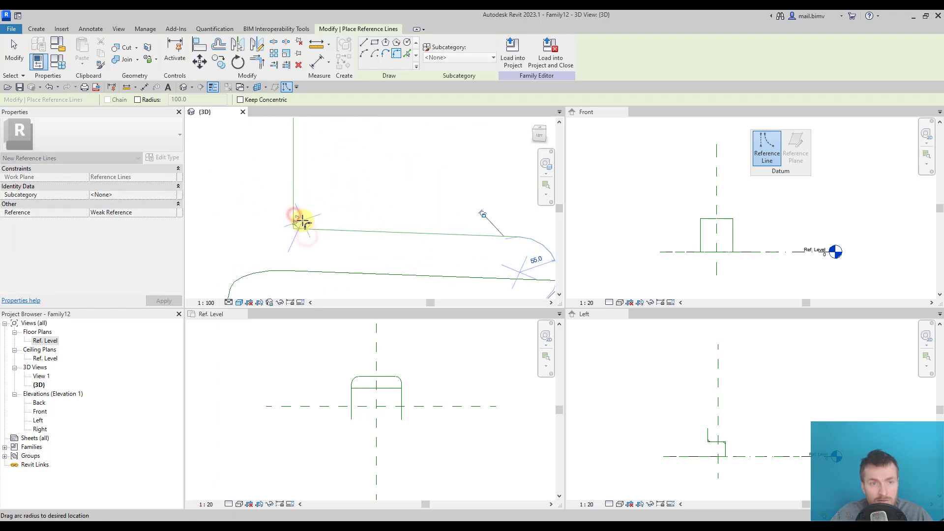
pyautogui.click(304, 218)
pyautogui.scroll(-2, 304, 218)
pyautogui.moveTo(304, 219)
pyautogui.mouseDown(button='middle')
pyautogui.moveTo(304, 182)
pyautogui.moveTo(302, 242)
pyautogui.moveTo(312, 225)
pyautogui.mouseUp(button='middle')
pyautogui.click(22, 57)
# Compare the work planes of the side base reference line and the vertical front leg reference line.
pyautogui.click(337, 256)
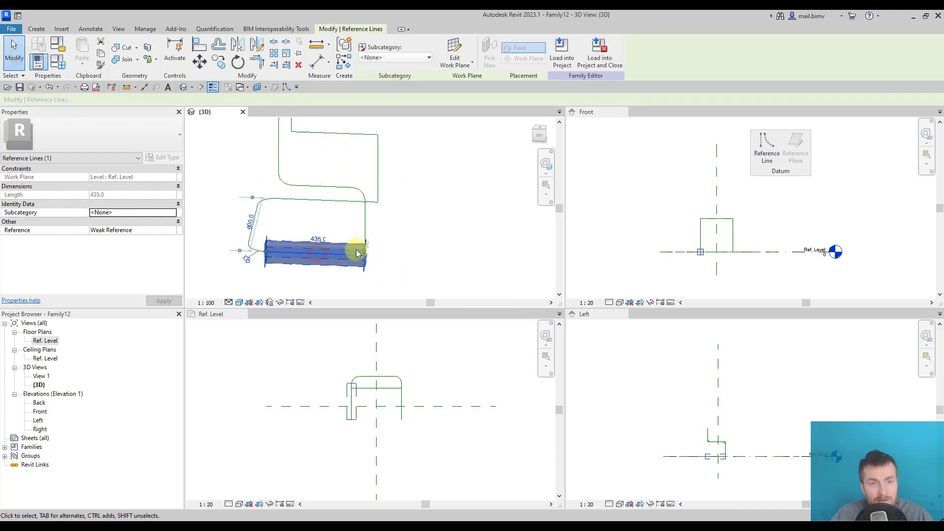
pyautogui.click(364, 213)
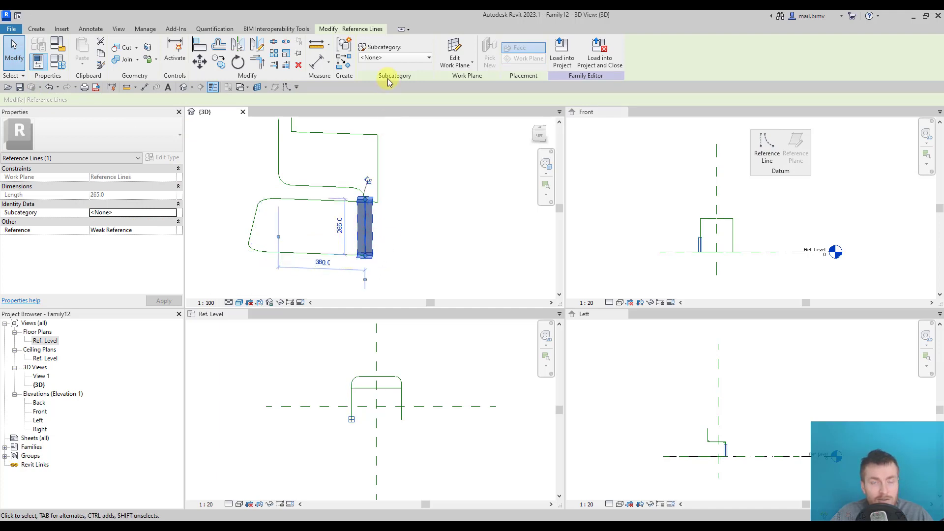
pyautogui.scroll(2, 357, 260)
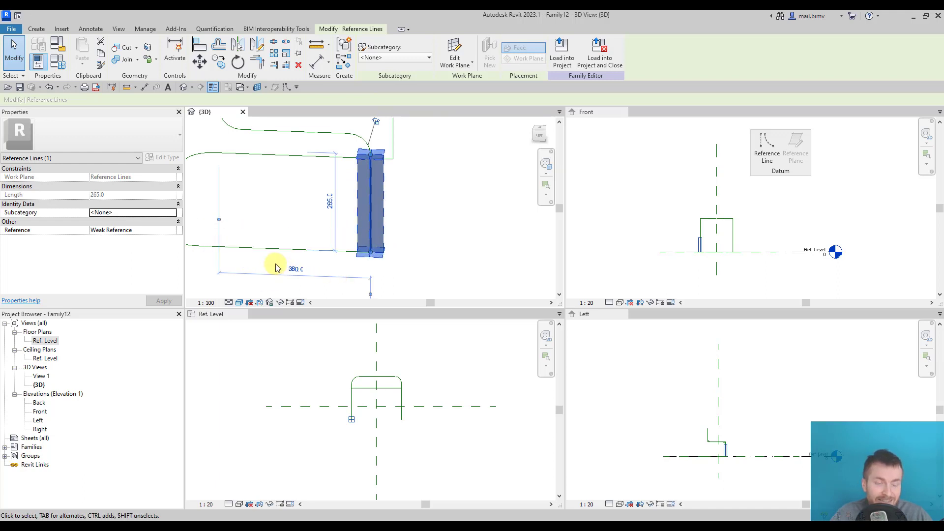
pyautogui.click(284, 251)
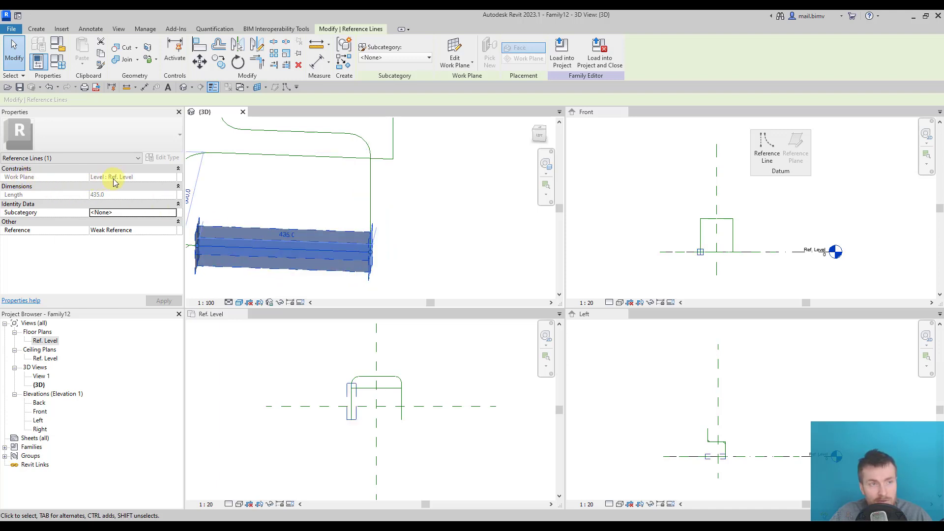
pyautogui.click(369, 202)
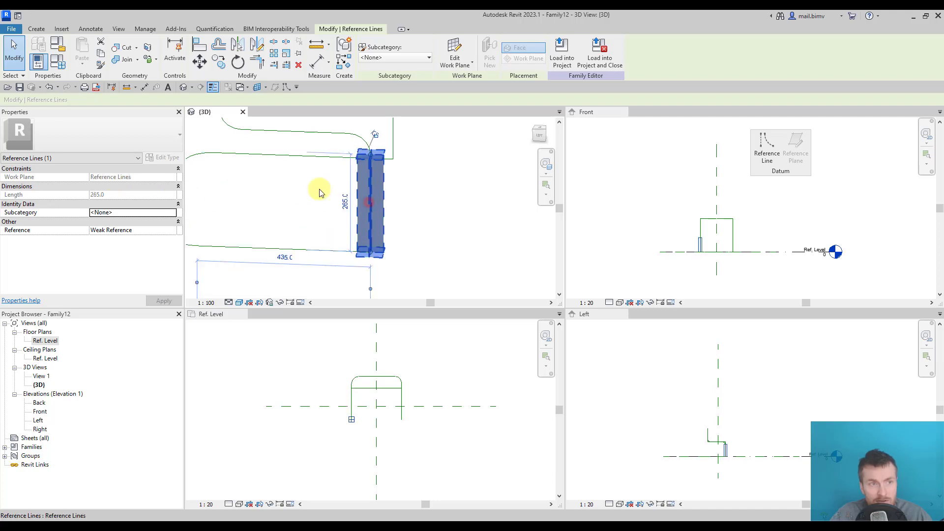
pyautogui.click(257, 247)
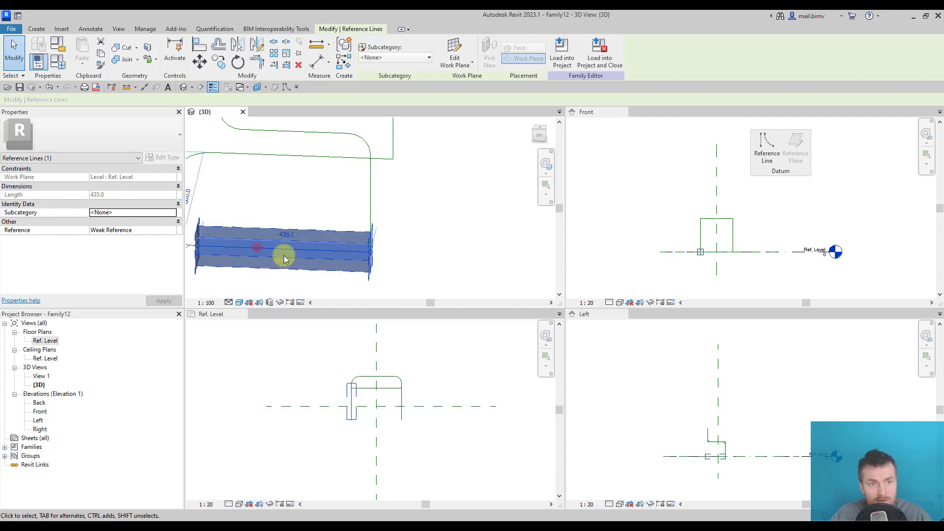
pyautogui.click(372, 201)
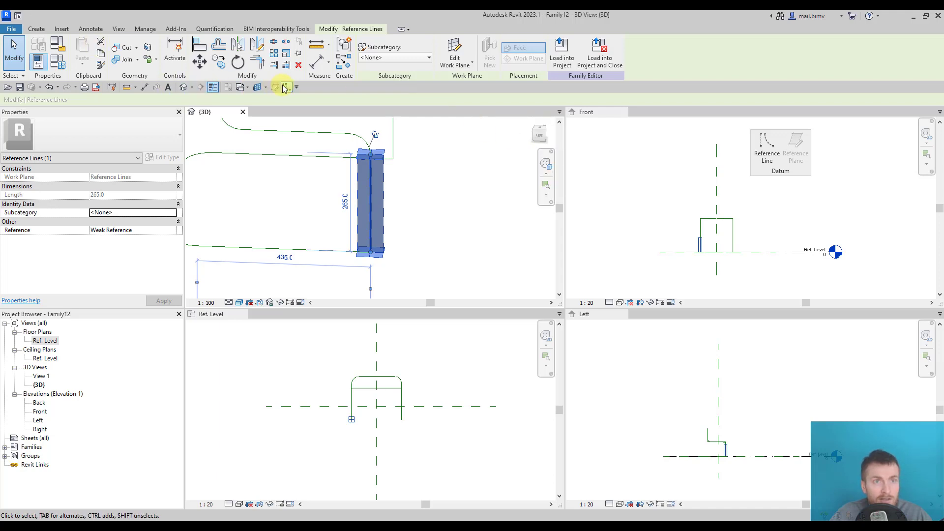
# Pick the side base reference line's plane as the work plane for the lower front corner.
pyautogui.click(258, 88)
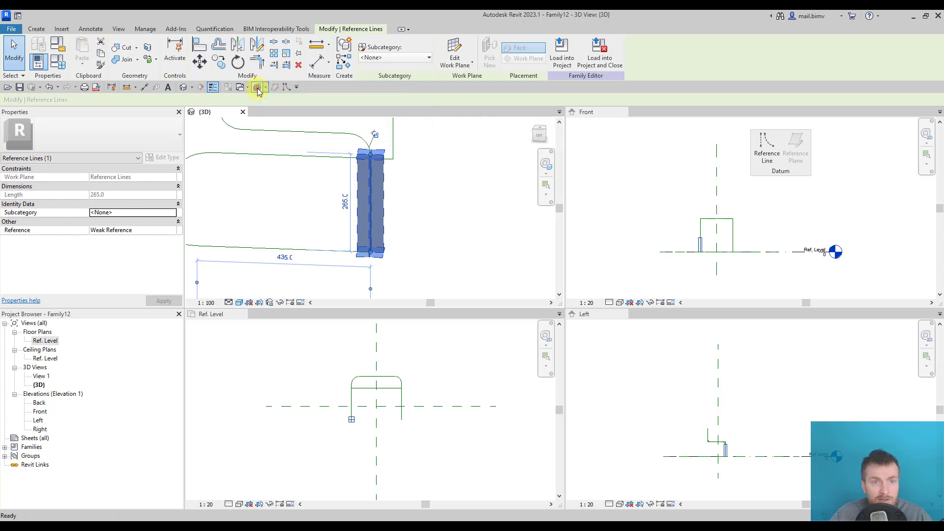
pyautogui.click(287, 275)
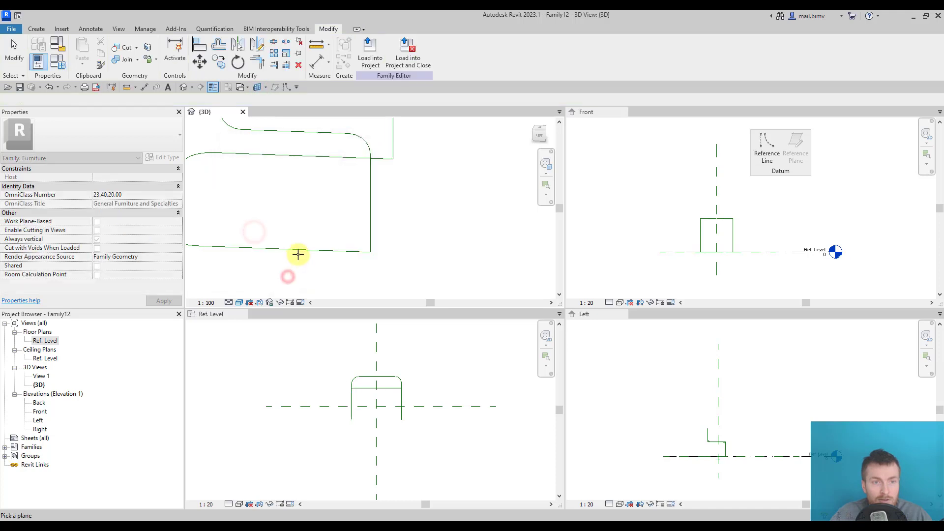
pyautogui.click(299, 250)
# Add a start-end-radius reference arc of 50 mm radius and 90° between the side base line and the front leg.
pyautogui.click(538, 136)
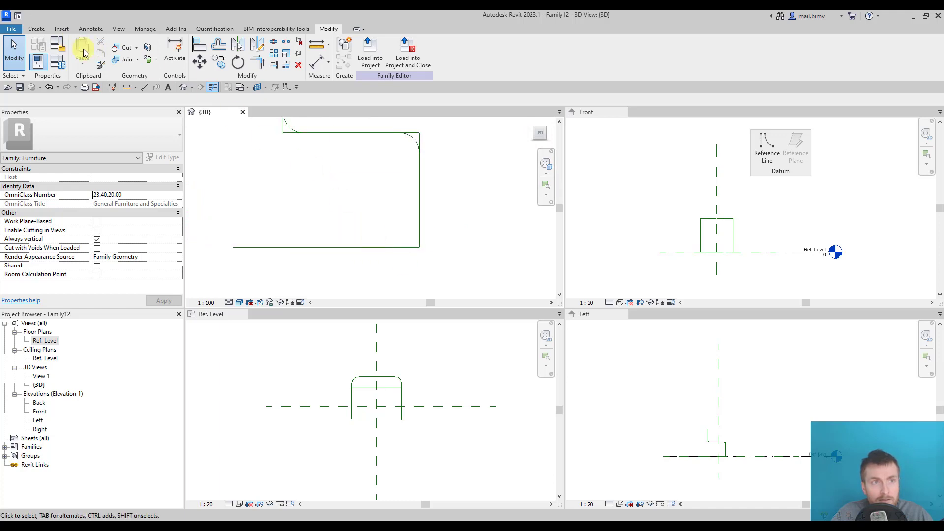
pyautogui.click(287, 88)
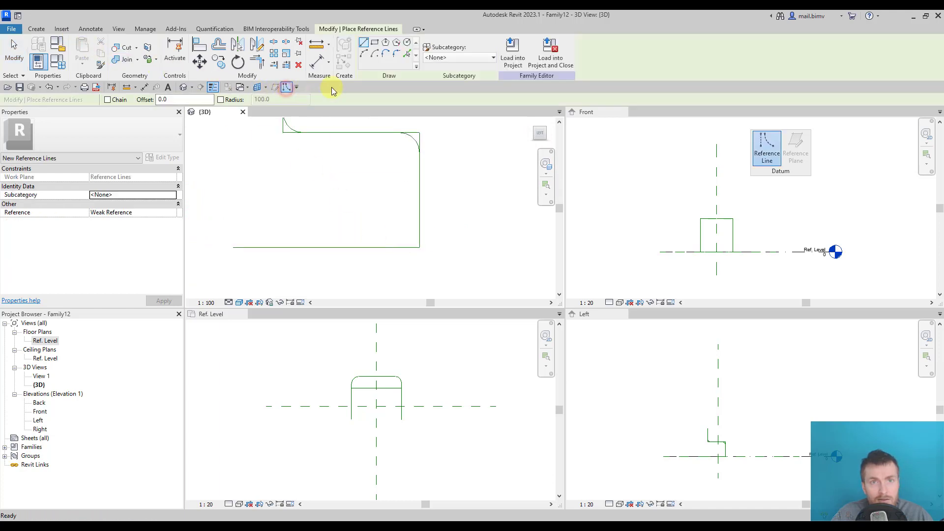
pyautogui.click(364, 53)
pyautogui.click(403, 247)
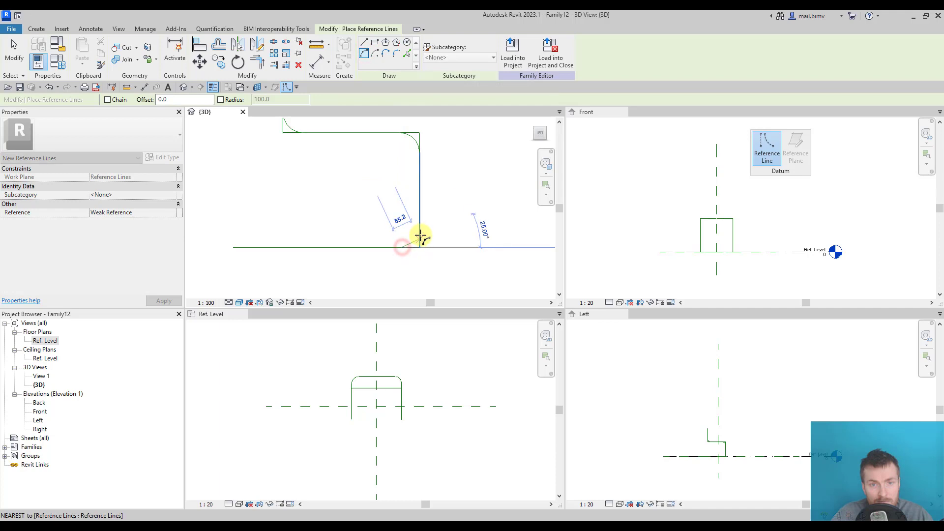
pyautogui.click(419, 240)
pyautogui.click(414, 243)
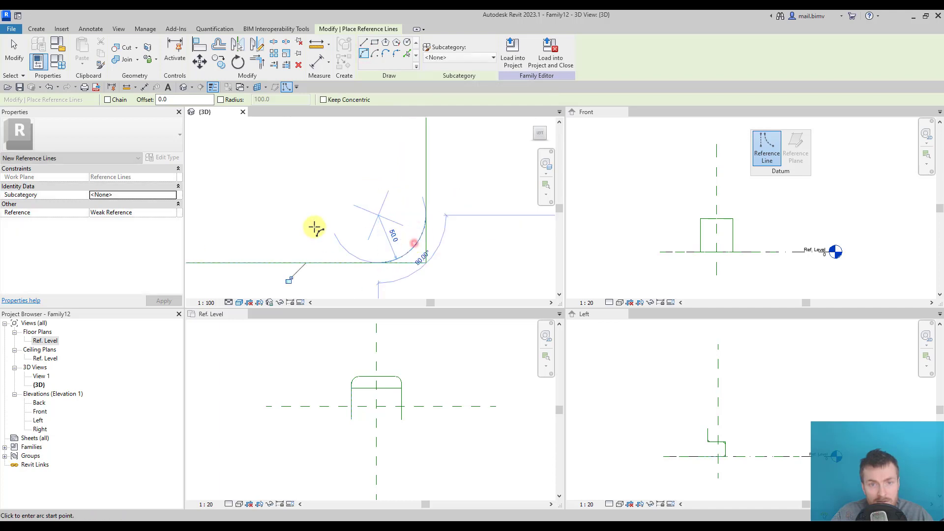
# Trim the reference lines at the base and front leg corner to the new 50 mm arc.
pyautogui.click(19, 56)
pyautogui.keyDown('shift'); pyautogui.moveTo(411, 242); pyautogui.dragTo(477, 135, button='middle'); pyautogui.keyUp('shift')
pyautogui.moveTo(377, 201); pyautogui.dragTo(391, 226, button='middle')
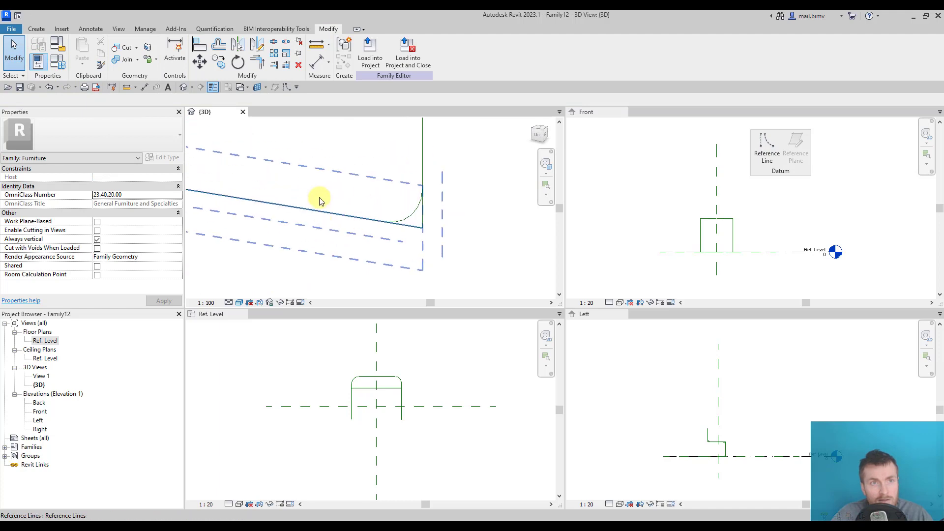
pyautogui.click(260, 64)
pyautogui.click(402, 223)
pyautogui.click(423, 175)
pyautogui.keyDown('shift'); pyautogui.moveTo(345, 176); pyautogui.dragTo(348, 196, button='middle'); pyautogui.keyUp('shift')
pyautogui.press('Escape')
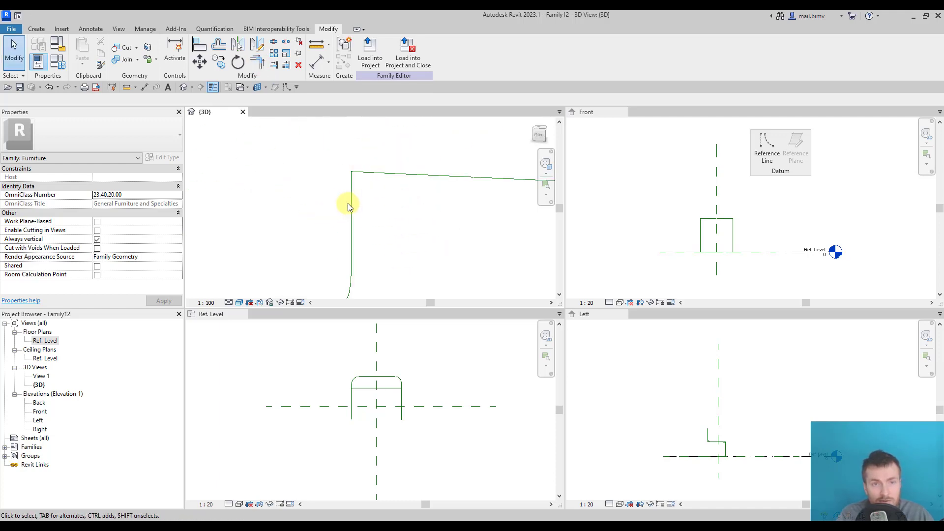
# Add a start-end-radius reference arc rounding the upper backrest corner between the vertical back post and the top crossbar.
pyautogui.click(350, 206)
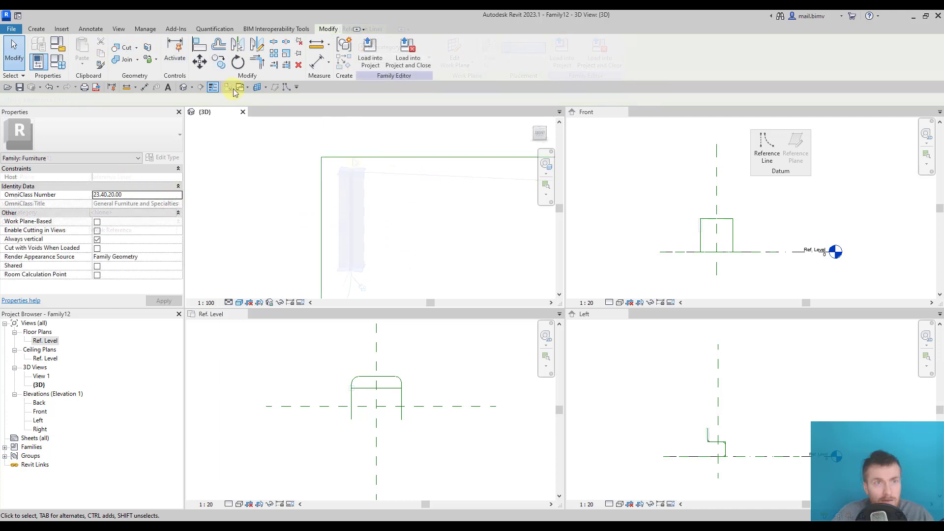
pyautogui.click(286, 87)
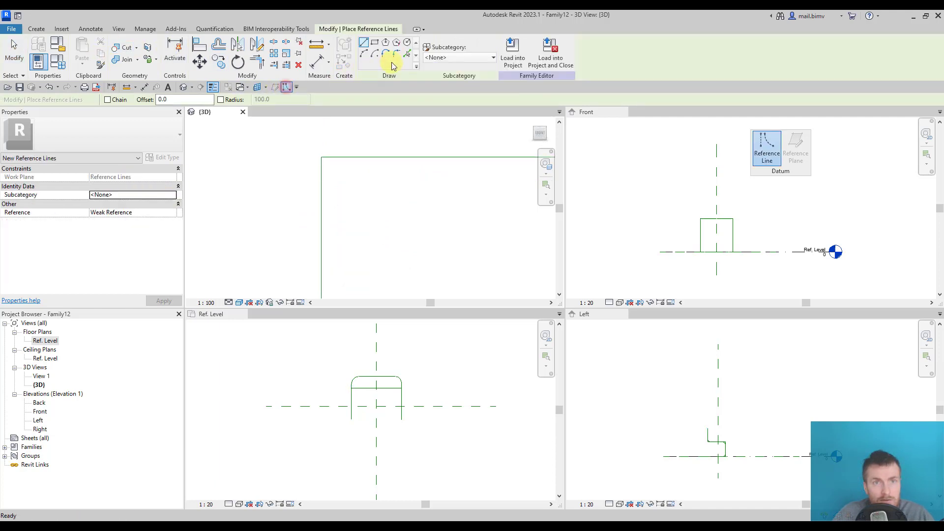
pyautogui.click(366, 54)
pyautogui.click(323, 195)
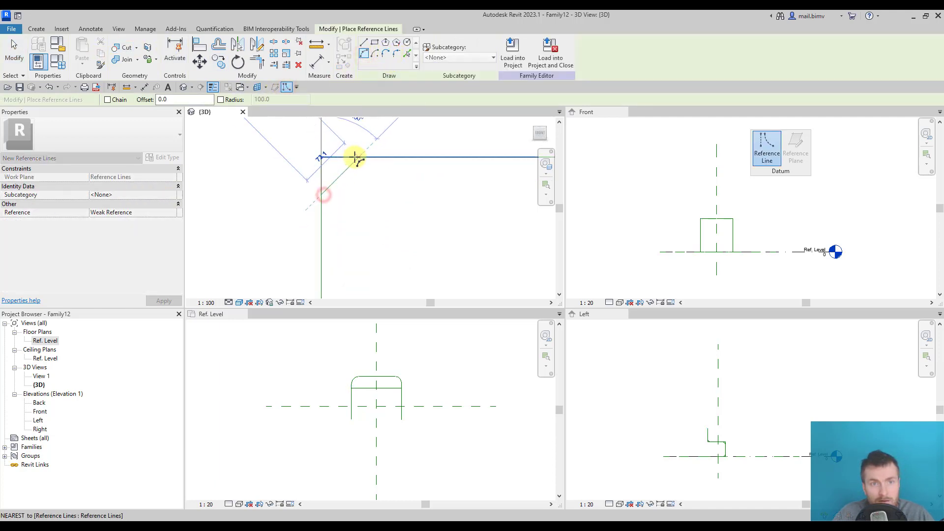
pyautogui.click(352, 156)
pyautogui.click(322, 164)
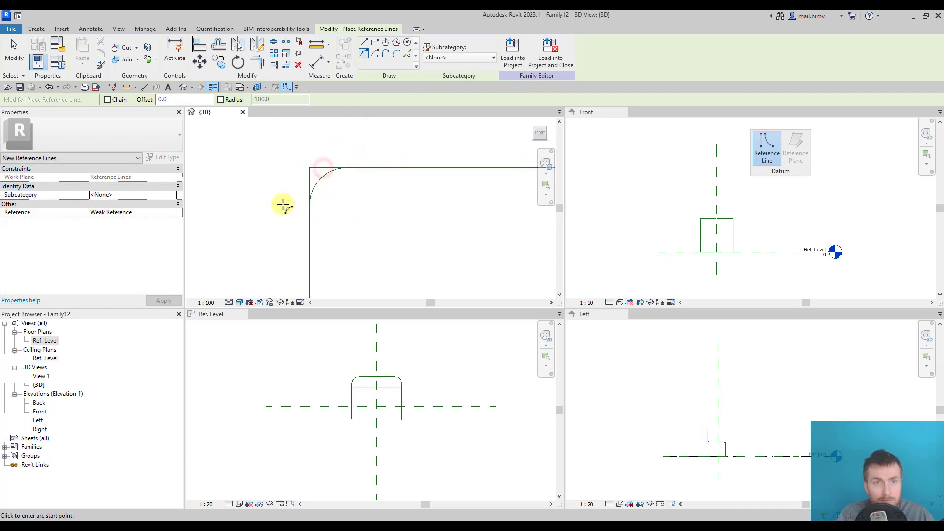
pyautogui.press('Escape')
pyautogui.press('Escape')
# Trim the vertical back post and top crossbar reference lines to the new corner arc.
pyautogui.keyDown('shift'); pyautogui.moveTo(278, 169); pyautogui.dragTo(266, 149, button='middle'); pyautogui.keyUp('shift')
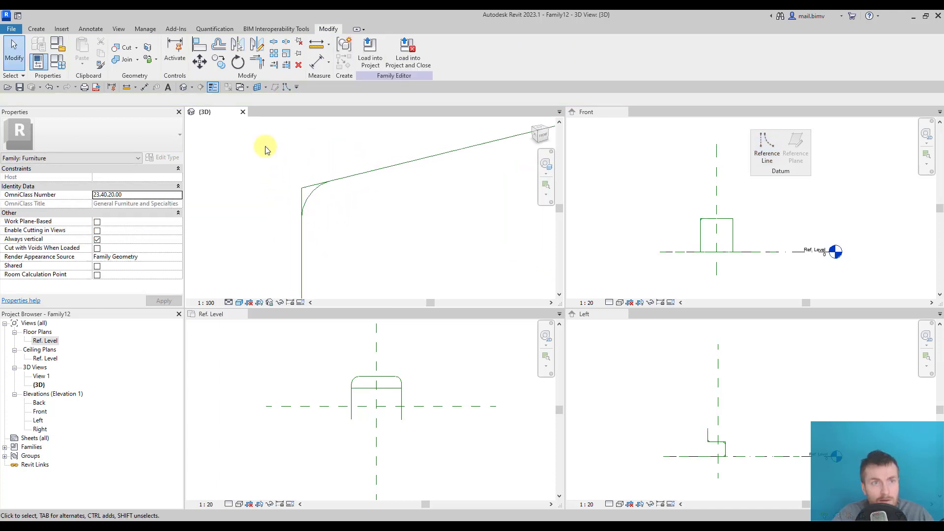
pyautogui.click(256, 63)
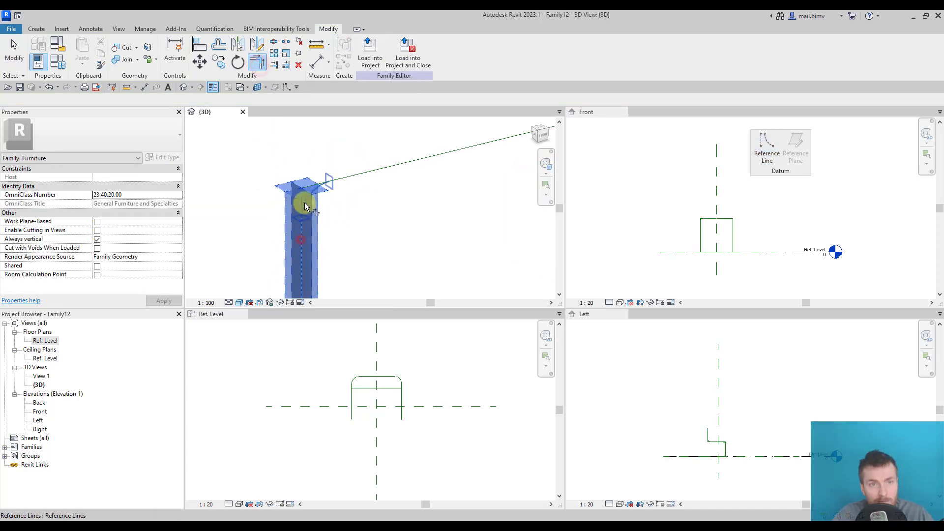
pyautogui.click(311, 190)
pyautogui.click(461, 156)
pyautogui.keyDown('shift'); pyautogui.moveTo(463, 152); pyautogui.dragTo(326, 226, button='middle'); pyautogui.keyUp('shift')
pyautogui.press('Escape')
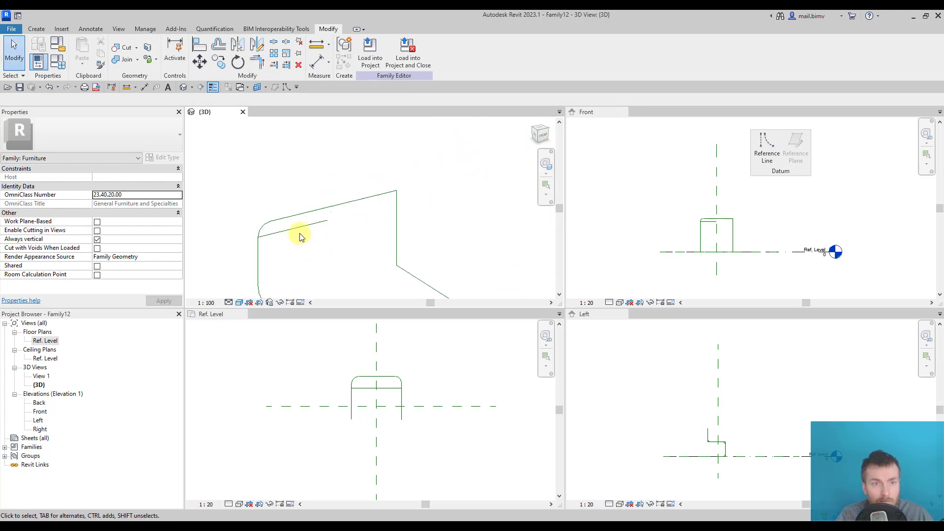
# Delete the stray reference line below the top crossbar and the unrounded side's back post, seat and front leg lines.
pyautogui.click(299, 228)
pyautogui.press('Delete')
pyautogui.scroll(-1, 296, 264)
pyautogui.keyDown('shift'); pyautogui.moveTo(306, 268); pyautogui.dragTo(337, 222, button='middle'); pyautogui.keyUp('shift')
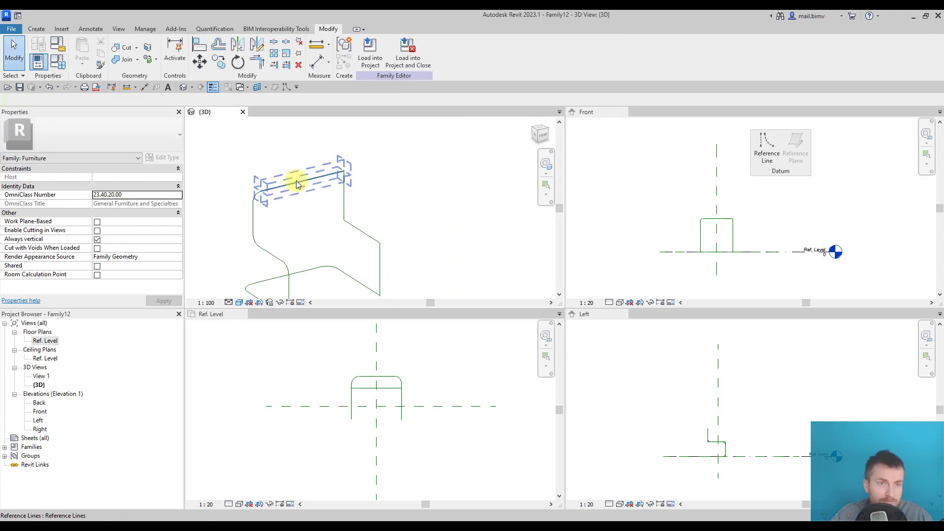
pyautogui.keyDown('shift'); pyautogui.moveTo(297, 184); pyautogui.dragTo(349, 211, button='middle'); pyautogui.keyUp('shift')
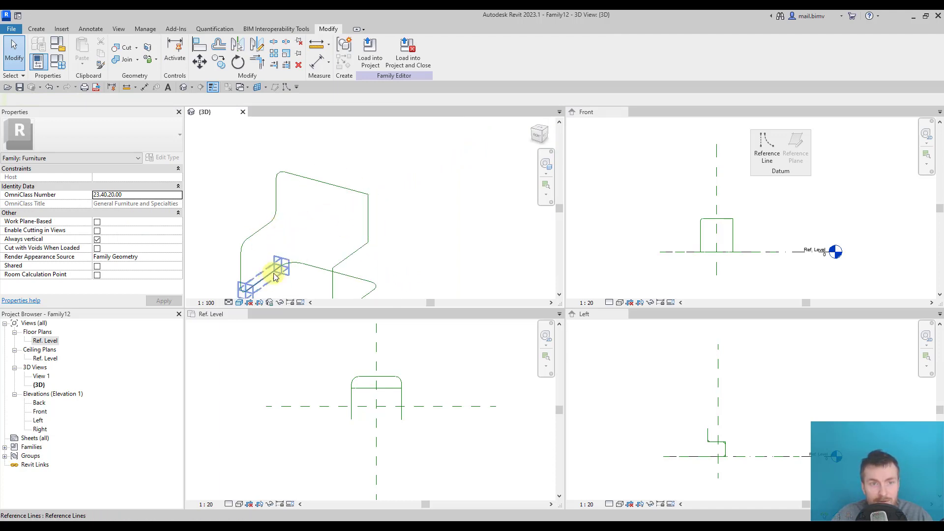
pyautogui.keyDown('shift'); pyautogui.moveTo(294, 264); pyautogui.dragTo(311, 308, button='middle'); pyautogui.keyUp('shift')
pyautogui.click(390, 207)
pyautogui.click(274, 271)
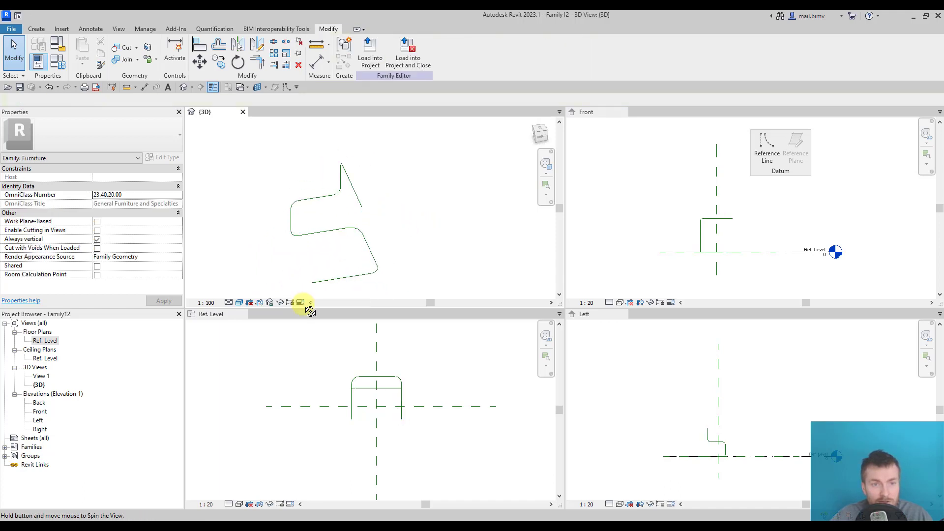
# Mirror the rounded side's reference lines and arcs, including the top crossbar, about the Center (Left/Right) reference plane.
pyautogui.scroll(2, 317, 274)
pyautogui.moveTo(329, 243)
pyautogui.keyDown('shift'); pyautogui.mouseDown(button='middle')
pyautogui.moveTo(320, 181)
pyautogui.moveTo(333, 281)
pyautogui.mouseUp(button='middle'); pyautogui.keyUp('shift')
pyautogui.moveTo(310, 246); pyautogui.dragTo(266, 191)
pyautogui.keyDown('ctrl'); pyautogui.click(367, 161); pyautogui.keyUp('ctrl')
pyautogui.keyDown('shift'); pyautogui.moveTo(323, 163); pyautogui.dragTo(414, 202, button='middle'); pyautogui.keyUp('shift')
pyautogui.scroll(2, 278, 153)
pyautogui.keyDown('ctrl'); pyautogui.click(320, 152); pyautogui.keyUp('ctrl')
pyautogui.keyDown('shift'); pyautogui.moveTo(320, 152); pyautogui.dragTo(356, 278, button='middle'); pyautogui.keyUp('shift')
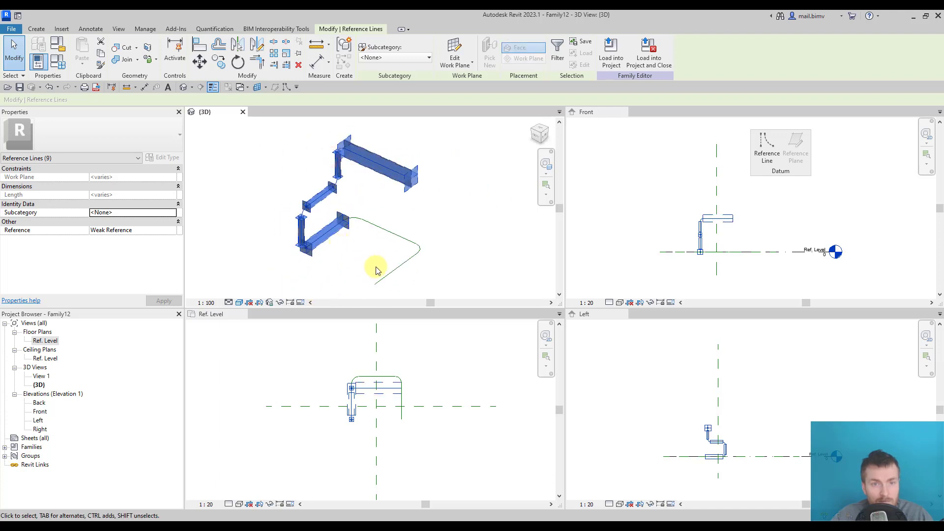
pyautogui.doubleClick(47, 340)
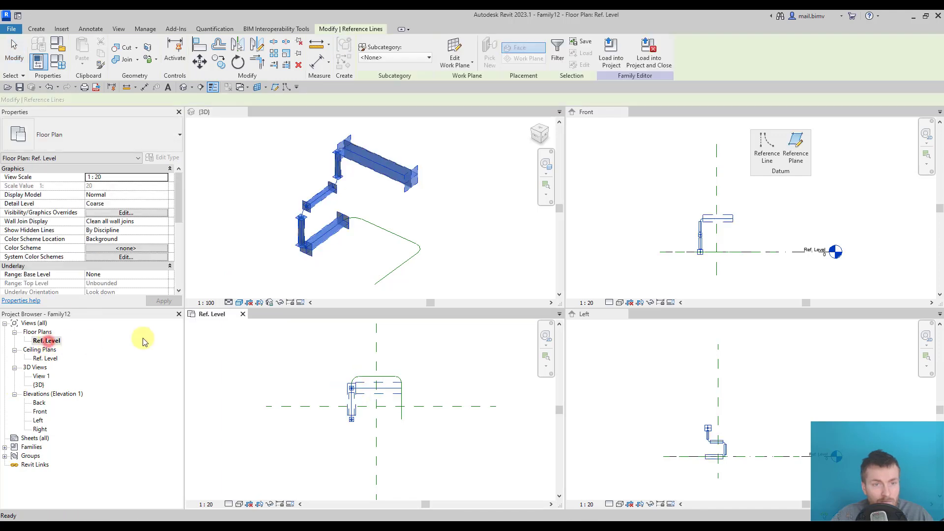
pyautogui.moveTo(346, 397); pyautogui.dragTo(331, 383, button='middle')
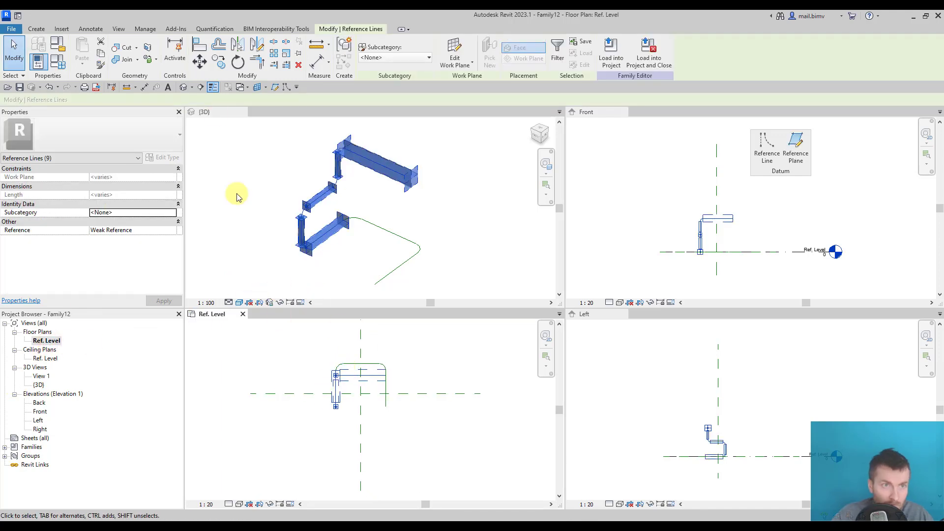
pyautogui.click(238, 44)
pyautogui.click(359, 411)
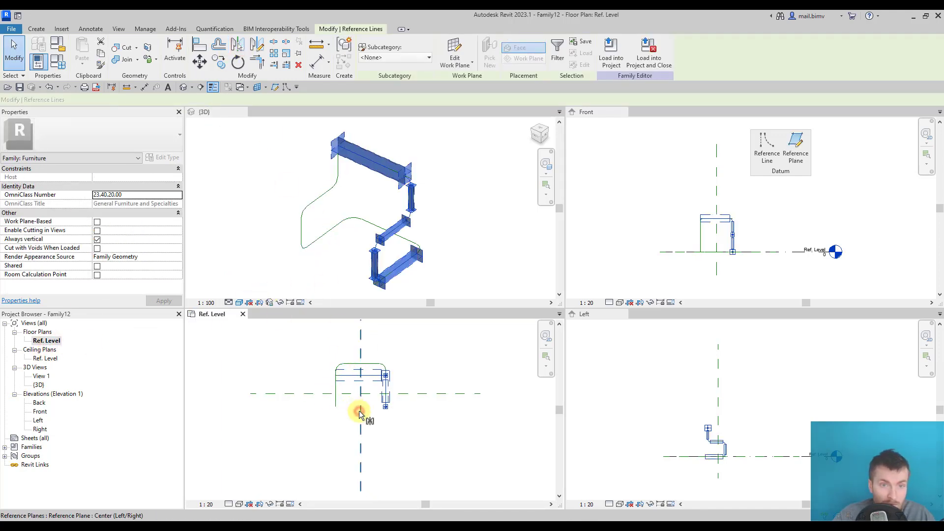
pyautogui.press('Escape')
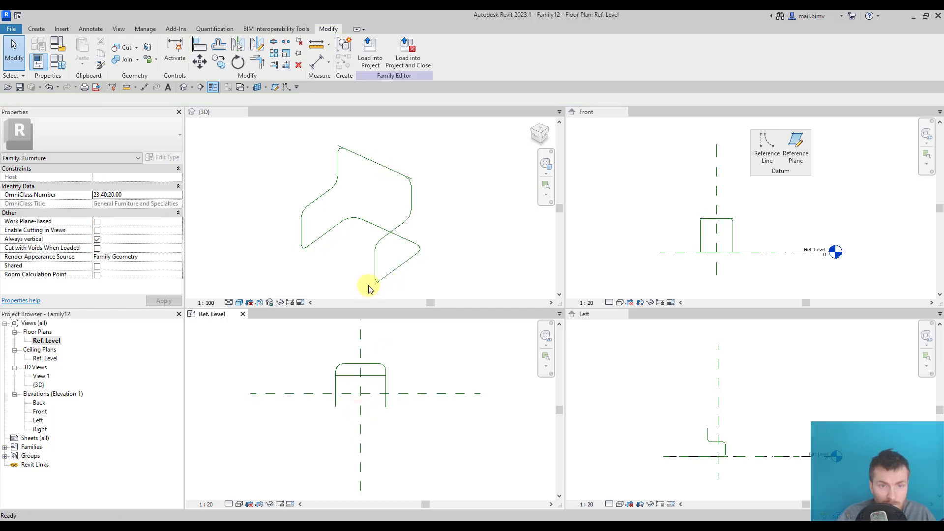
# Delete the old untrimmed base reference line overlapping the mirrored copy at the lower front corner.
pyautogui.scroll(3, 374, 288)
pyautogui.click(385, 284)
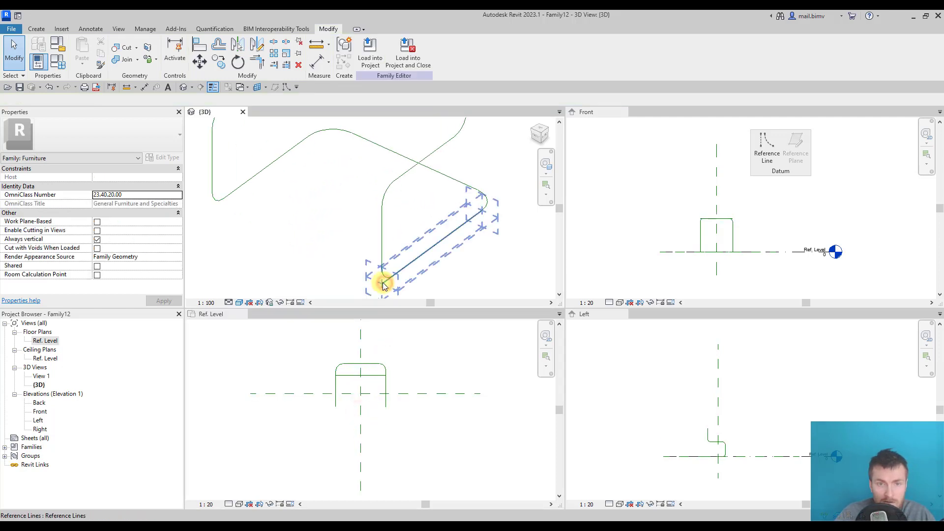
pyautogui.click(383, 284)
pyautogui.press('Delete')
# Trim the mirrored side base reference line to the rear base corner arc to close the gap.
pyautogui.scroll(-3, 324, 268)
pyautogui.scroll(3, 396, 252)
pyautogui.keyDown('shift'); pyautogui.moveTo(398, 254); pyautogui.dragTo(373, 226, button='middle'); pyautogui.keyUp('shift')
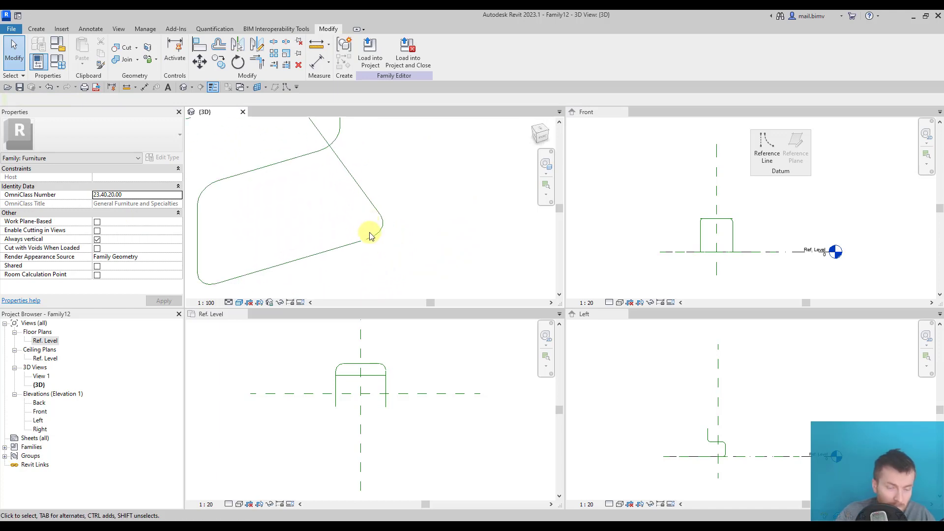
pyautogui.click(256, 61)
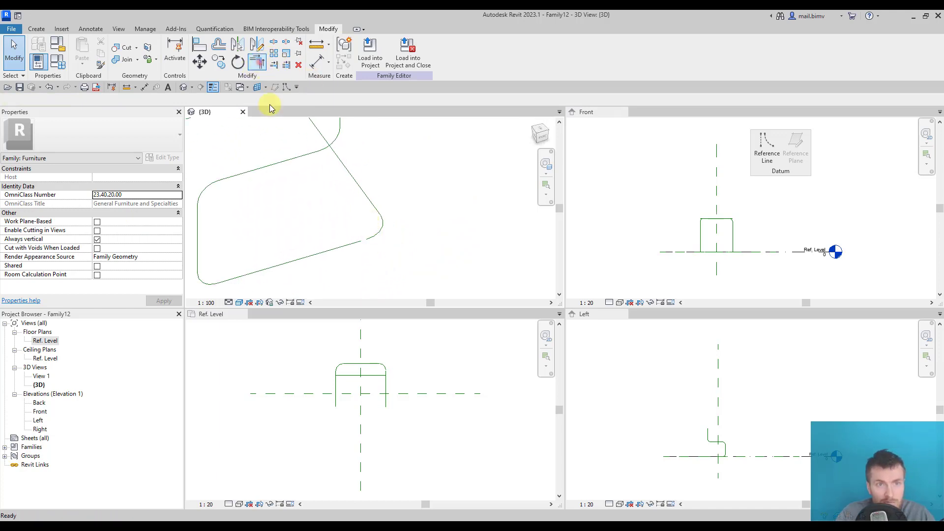
pyautogui.click(338, 245)
pyautogui.click(374, 232)
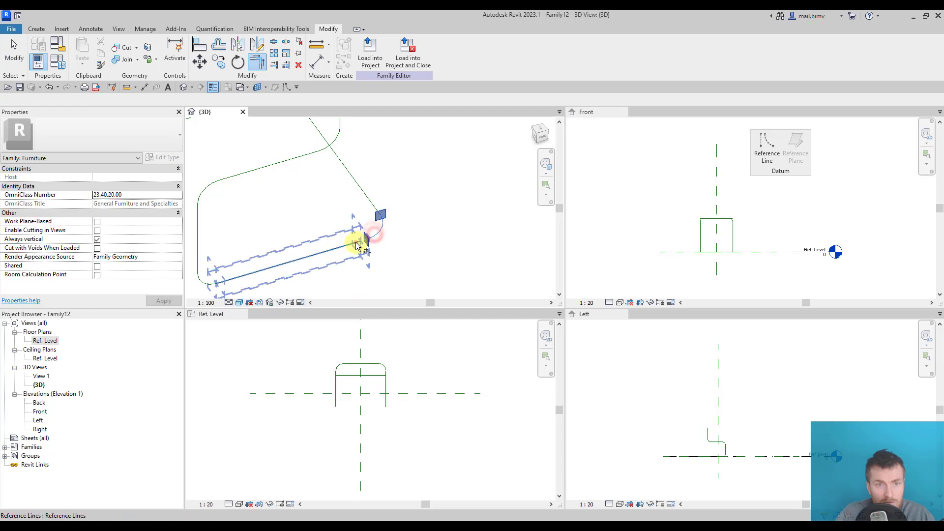
pyautogui.click(355, 242)
pyautogui.scroll(-3, 308, 268)
pyautogui.moveTo(325, 267); pyautogui.dragTo(390, 259, button='middle')
pyautogui.scroll(-3, 323, 210)
pyautogui.press('Escape')
# Trim the top crossbar reference line to the corner arcs at both ends of the backrest.
pyautogui.scroll(-1, 323, 215)
pyautogui.keyDown('shift'); pyautogui.moveTo(324, 219); pyautogui.dragTo(333, 138, button='middle'); pyautogui.keyUp('shift')
pyautogui.scroll(3, 395, 134)
pyautogui.click(257, 61)
pyautogui.scroll(4, 369, 147)
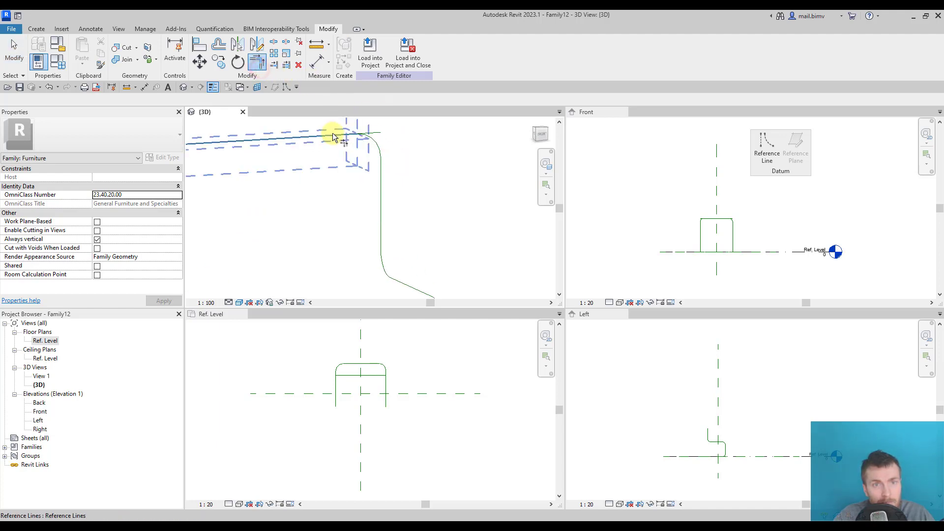
pyautogui.click(375, 142)
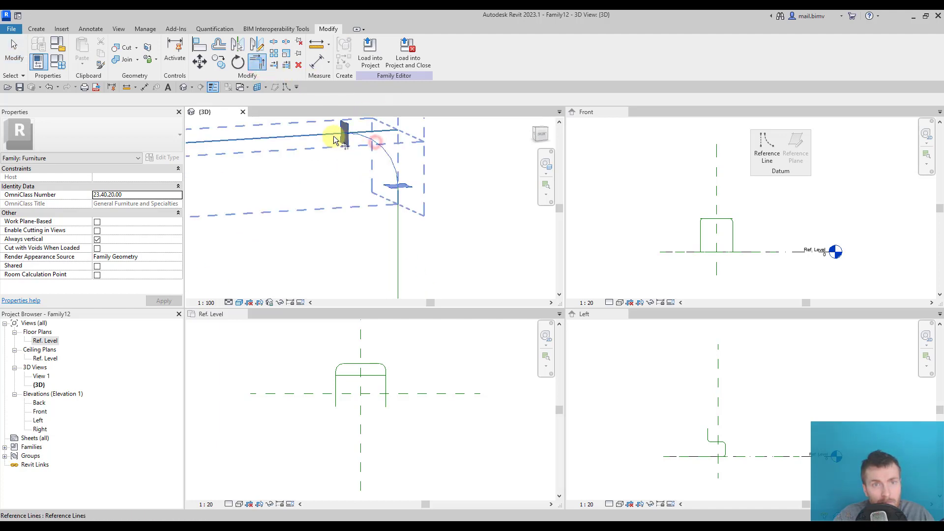
pyautogui.click(333, 136)
pyautogui.scroll(-1, 285, 182)
pyautogui.scroll(-4, 285, 182)
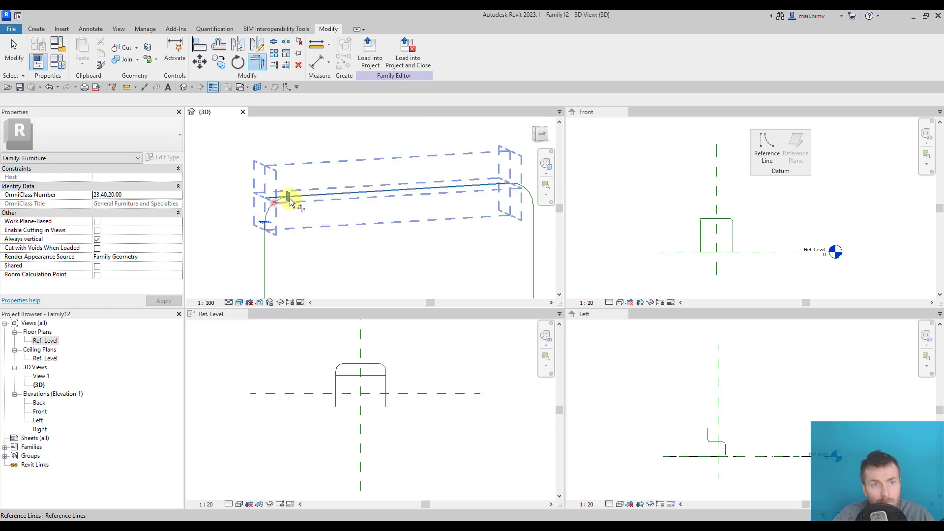
pyautogui.keyDown('shift'); pyautogui.moveTo(301, 200); pyautogui.dragTo(319, 222, button='middle'); pyautogui.keyUp('shift')
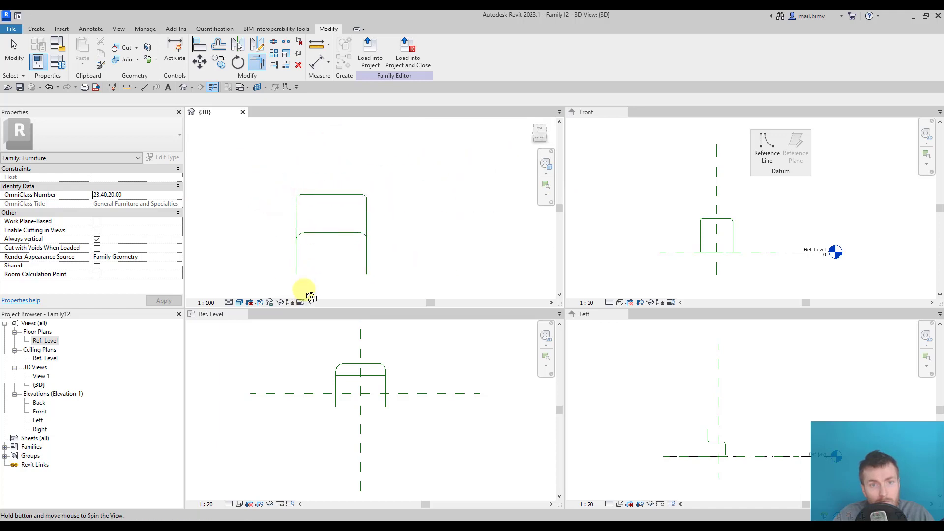
pyautogui.keyDown('shift'); pyautogui.moveTo(333, 284); pyautogui.dragTo(363, 247, button='middle'); pyautogui.keyUp('shift')
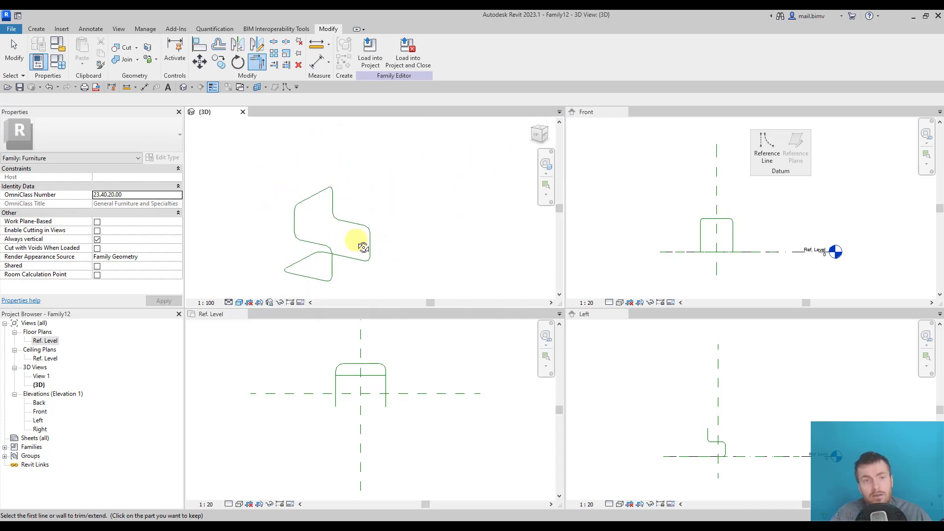
pyautogui.click(14, 66)
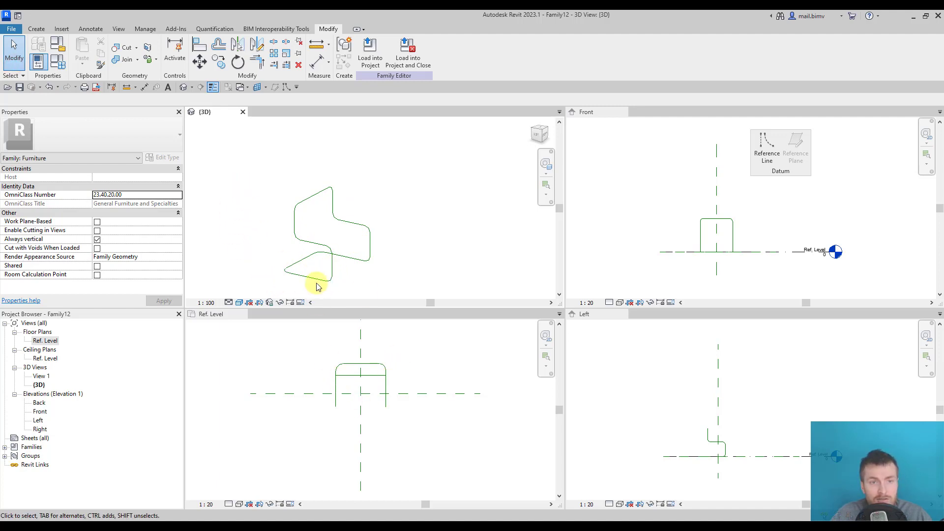
# Start a sweep and pick the entire closed chain of chair frame reference lines and arcs as its 3D path.
pyautogui.keyDown('shift'); pyautogui.moveTo(275, 275); pyautogui.dragTo(287, 249, button='middle'); pyautogui.keyUp('shift')
pyautogui.scroll(5, 295, 211)
pyautogui.scroll(-3, 296, 209)
pyautogui.scroll(4, 297, 236)
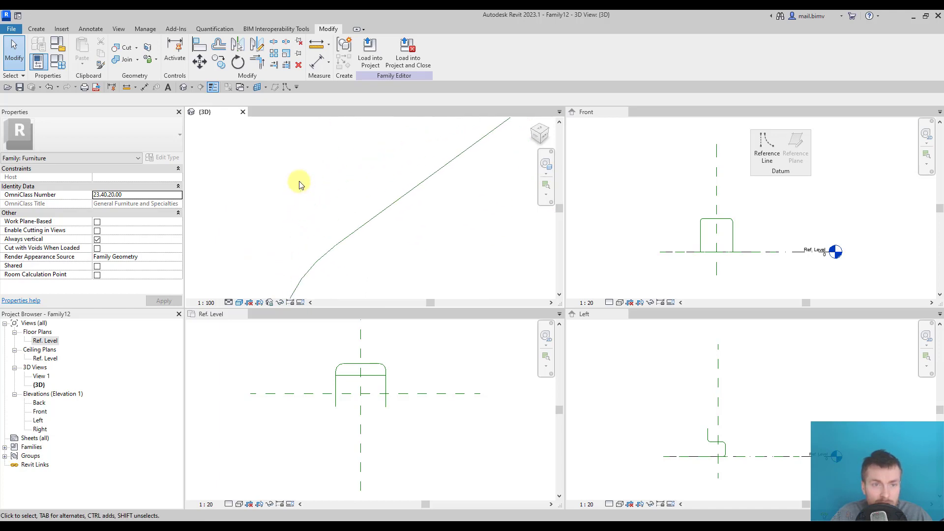
pyautogui.scroll(-5, 300, 185)
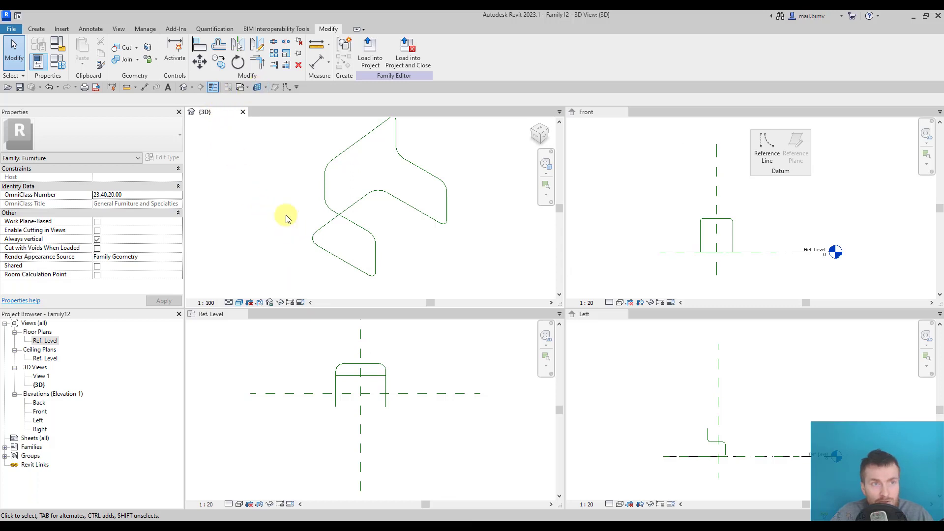
pyautogui.click(36, 28)
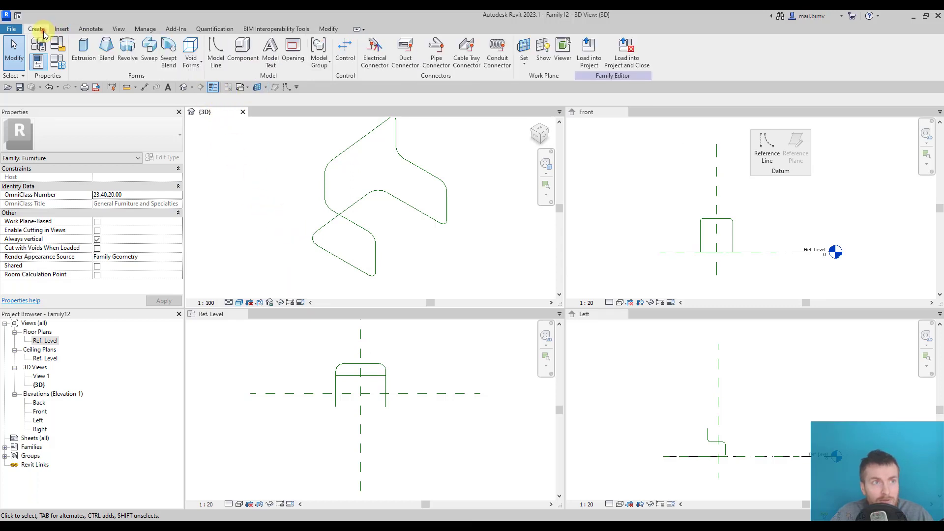
pyautogui.click(152, 48)
pyautogui.click(451, 61)
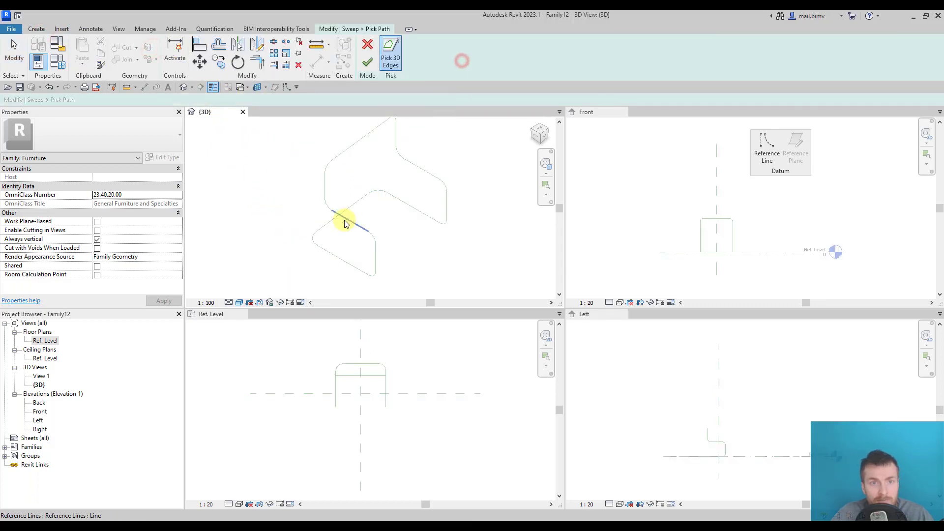
pyautogui.click(345, 219)
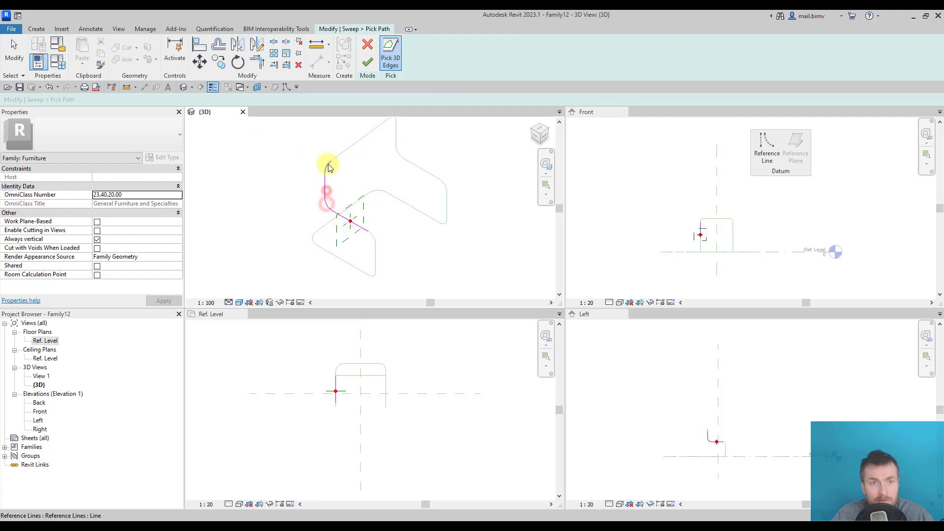
pyautogui.click(335, 158)
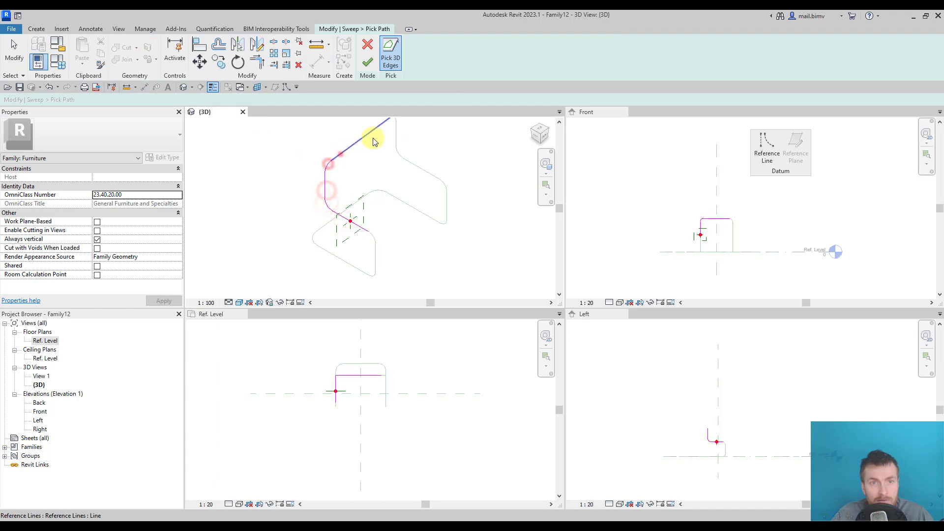
pyautogui.click(411, 163)
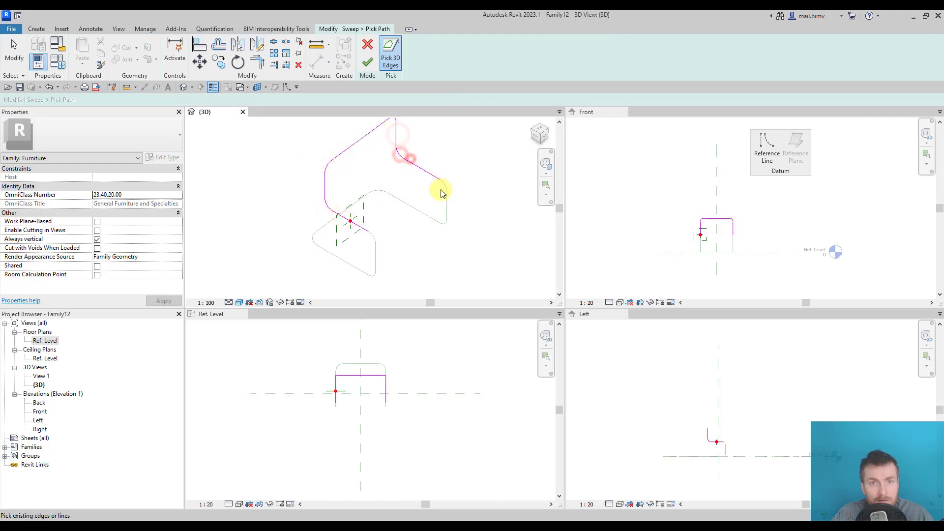
pyautogui.click(432, 221)
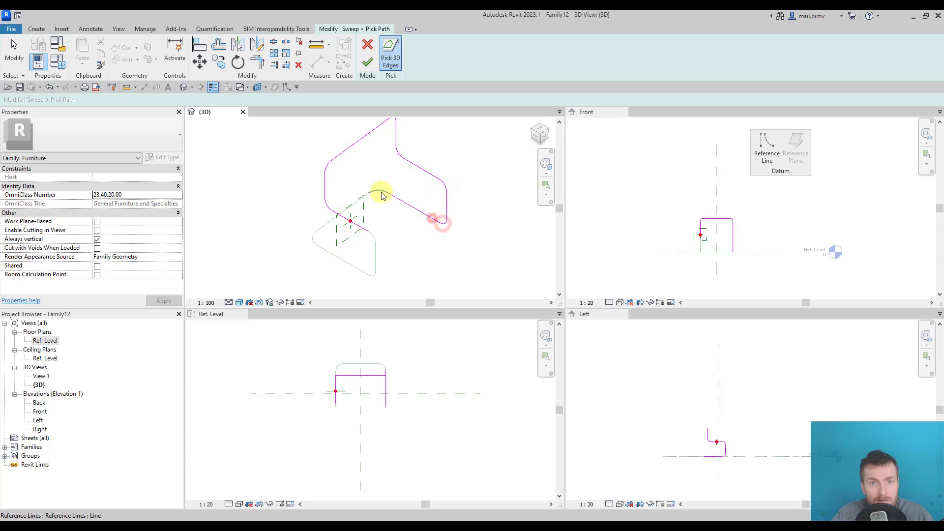
pyautogui.click(317, 236)
pyautogui.click(321, 248)
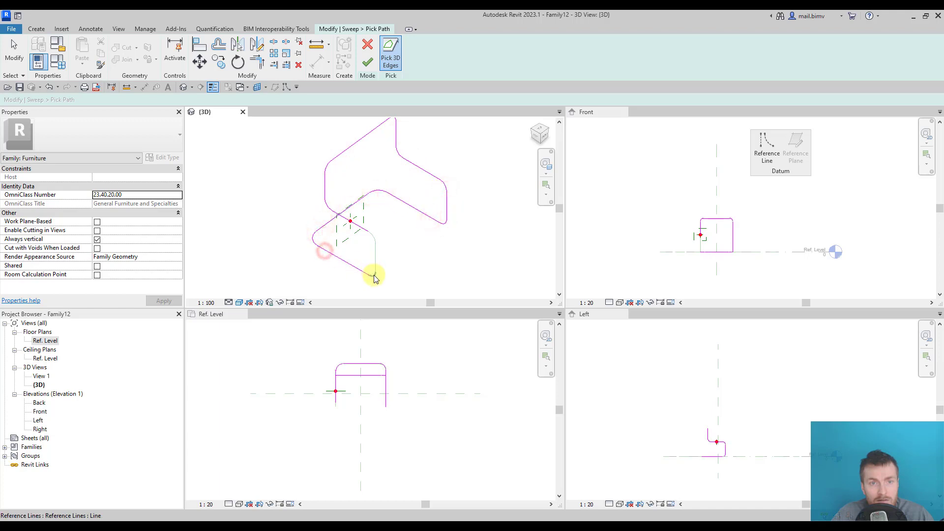
pyautogui.click(376, 238)
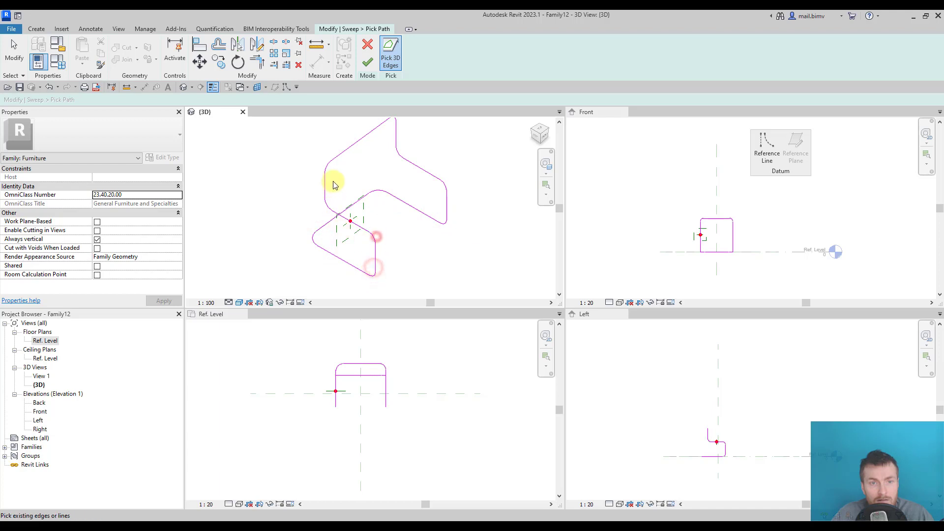
pyautogui.click(368, 63)
# Sketch a circular profile of radius 5 mm centred on the path and finish the sweep to form the tubular frame.
pyautogui.click(539, 66)
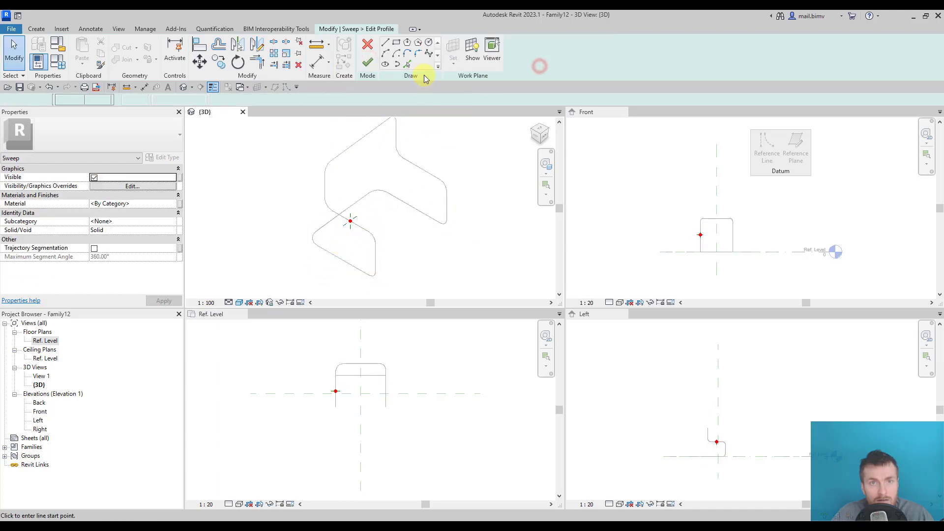
pyautogui.click(429, 42)
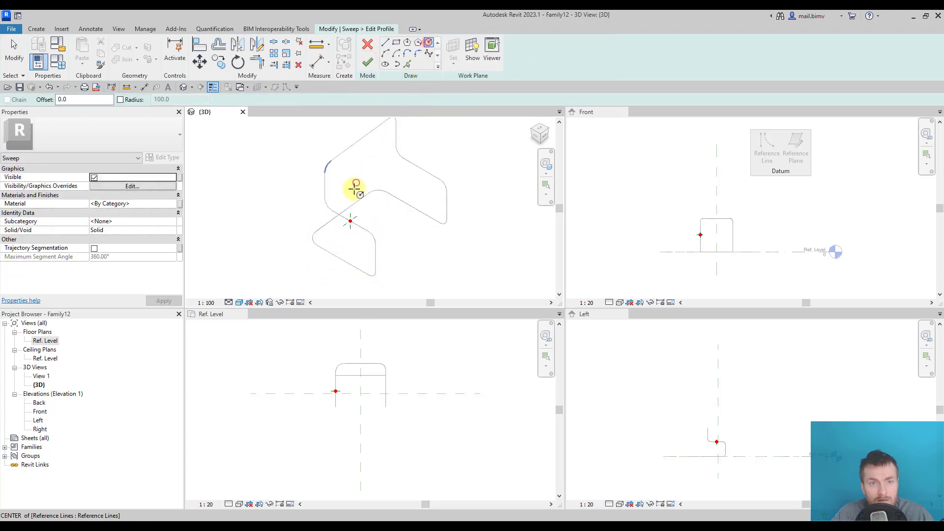
pyautogui.scroll(5, 349, 221)
pyautogui.click(360, 227)
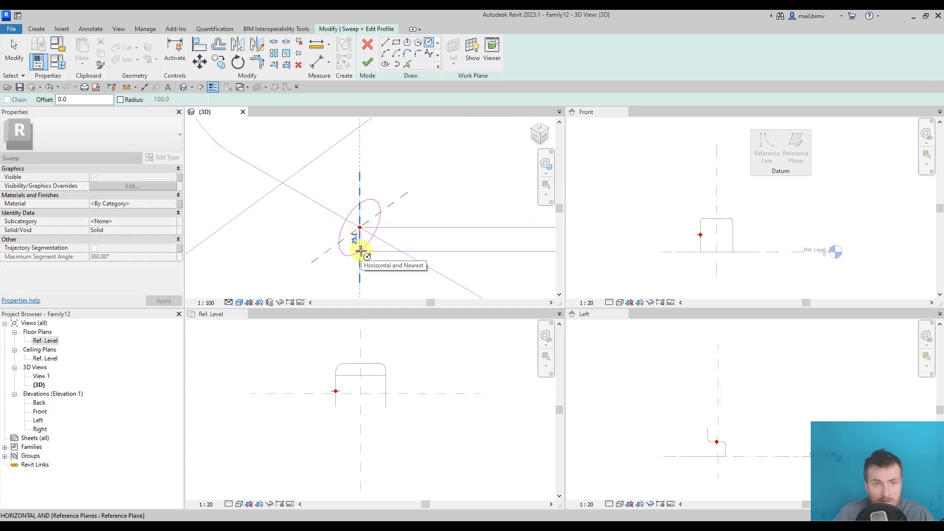
pyautogui.write('5')
pyautogui.press('Return')
pyautogui.scroll(-3, 363, 228)
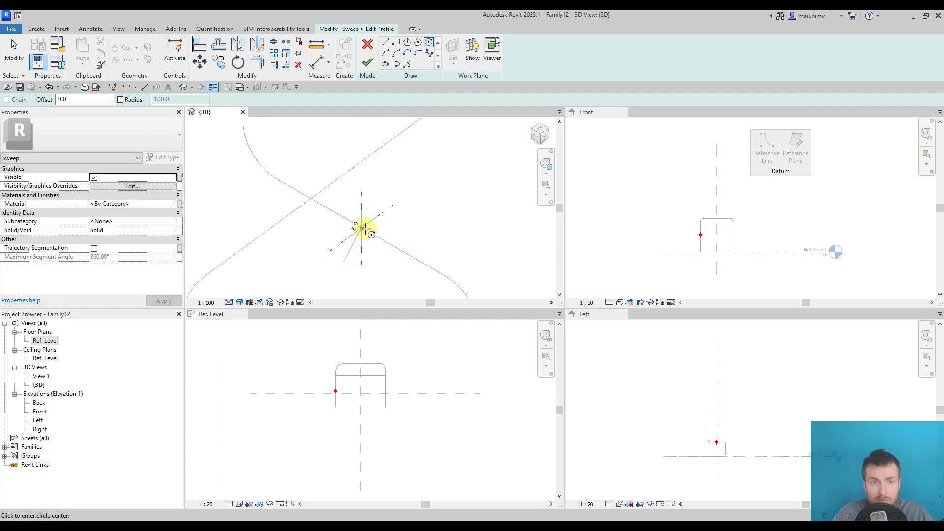
pyautogui.scroll(-2, 324, 126)
pyautogui.click(367, 65)
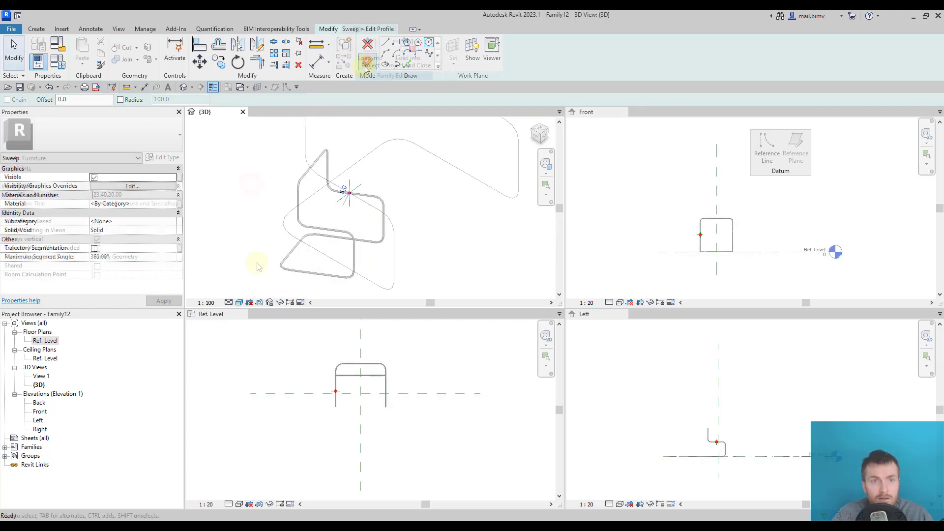
# Draw a horizontal reference plane at seat height in the Left elevation and name it seating.
pyautogui.scroll(3, 320, 231)
pyautogui.doubleClick(39, 340)
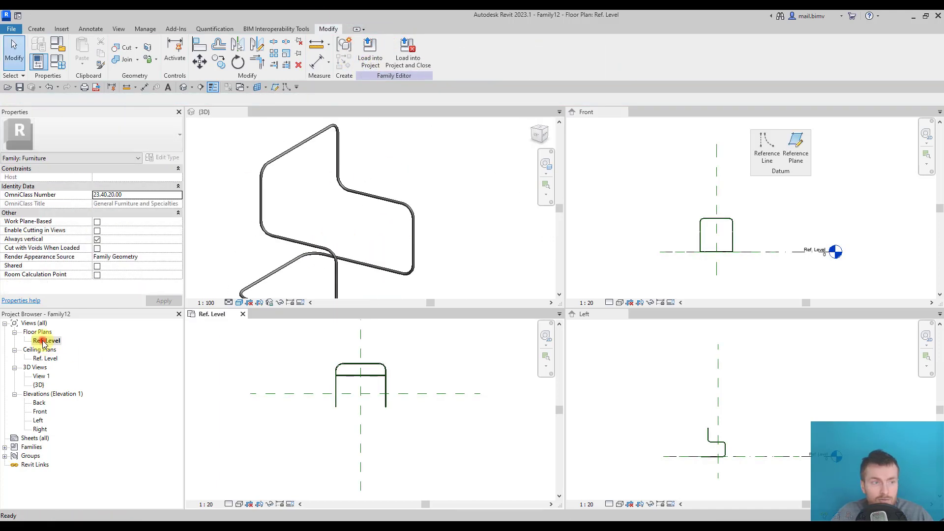
pyautogui.scroll(3, 649, 238)
pyautogui.moveTo(651, 241); pyautogui.dragTo(592, 230, button='middle')
pyautogui.scroll(5, 715, 453)
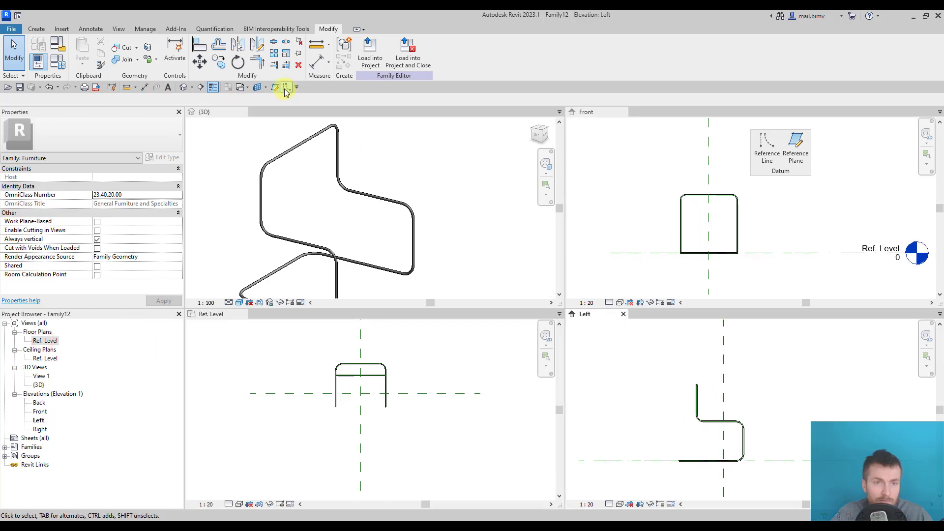
pyautogui.click(275, 88)
pyautogui.scroll(4, 756, 429)
pyautogui.click(592, 344)
pyautogui.moveTo(666, 388); pyautogui.dragTo(779, 343, button='middle')
pyautogui.click(778, 343)
pyautogui.click(902, 351)
pyautogui.moveTo(736, 411); pyautogui.dragTo(622, 407, button='middle')
pyautogui.write('seating')
pyautogui.press('Return')
# Draw a vertical reference plane near the backrest tube in the Left elevation and name it back.
pyautogui.moveTo(645, 378); pyautogui.dragTo(796, 426, button='middle')
pyautogui.scroll(-2, 691, 462)
pyautogui.click(656, 444)
pyautogui.click(656, 325)
pyautogui.click(661, 355)
pyautogui.write('back')
pyautogui.press('Return')
pyautogui.moveTo(611, 405); pyautogui.dragTo(644, 379, button='middle')
pyautogui.scroll(1, 621, 367)
pyautogui.press('Escape')
# Move the back reference plane onto the vertical backrest tube.
pyautogui.scroll(2, 689, 365)
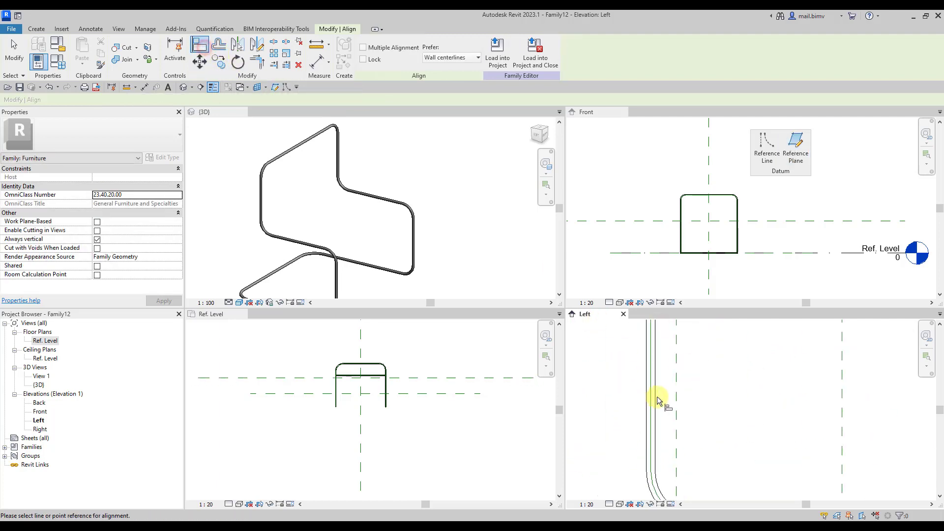
pyautogui.click(675, 430)
pyautogui.press('m')
pyautogui.press('v')
pyautogui.scroll(2, 710, 375)
pyautogui.click(633, 375)
pyautogui.click(590, 372)
pyautogui.scroll(2, 606, 376)
pyautogui.moveTo(606, 377); pyautogui.dragTo(607, 333, button='middle')
# Move the seating reference plane down onto the horizontal seat tube.
pyautogui.scroll(2, 664, 394)
pyautogui.scroll(-5, 644, 397)
pyautogui.click(748, 416)
pyautogui.scroll(2, 652, 435)
pyautogui.scroll(1, 650, 437)
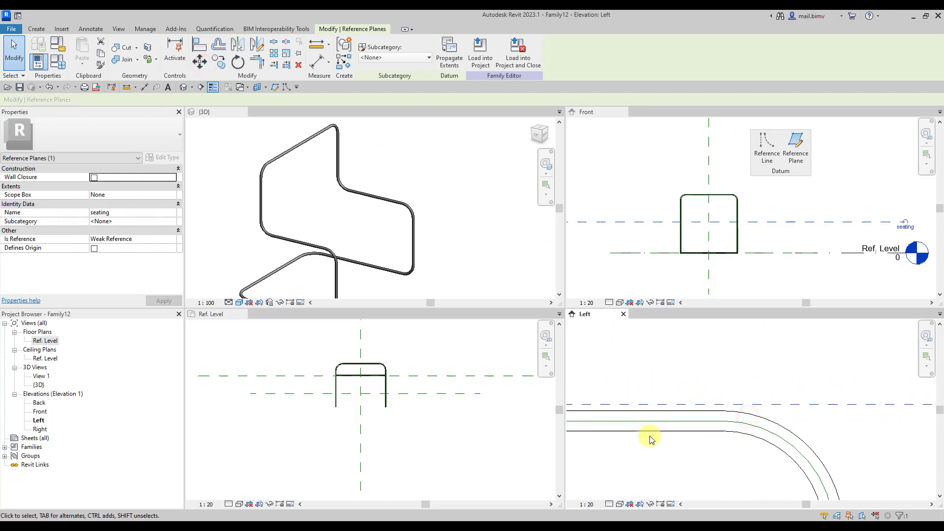
pyautogui.scroll(-4, 642, 397)
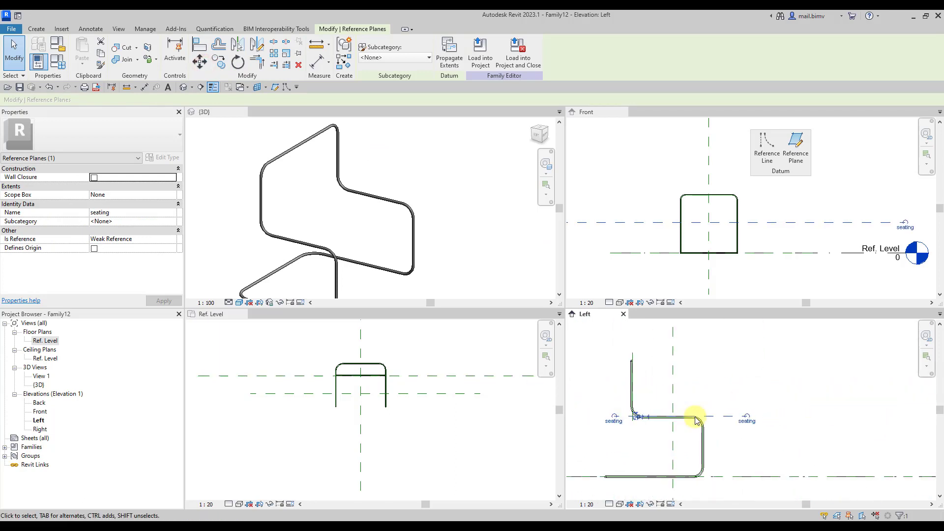
# Close the Ref. Level, Front and Left views, leaving only the 3D view open.
pyautogui.click(236, 228)
pyautogui.click(242, 314)
pyautogui.click(623, 112)
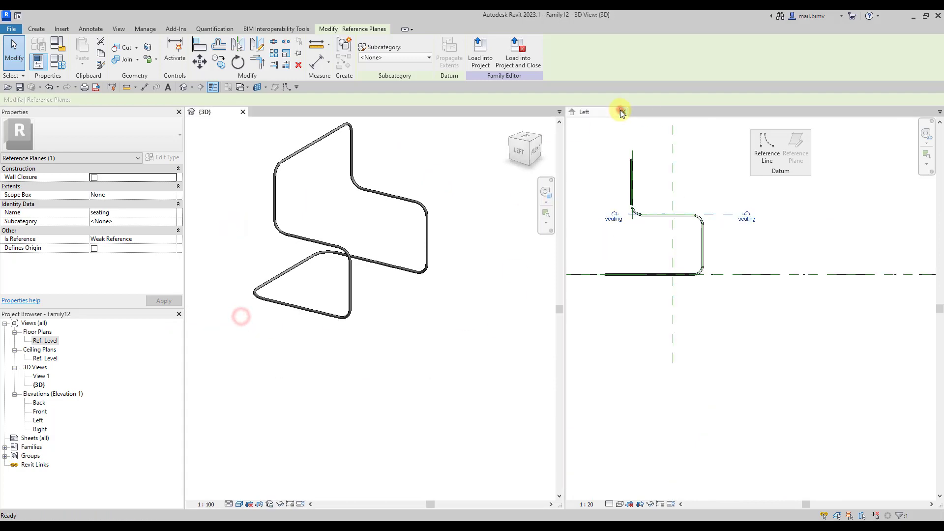
pyautogui.click(622, 112)
# Start an extrusion for the seat and set its work plane to the seating reference plane.
pyautogui.click(36, 29)
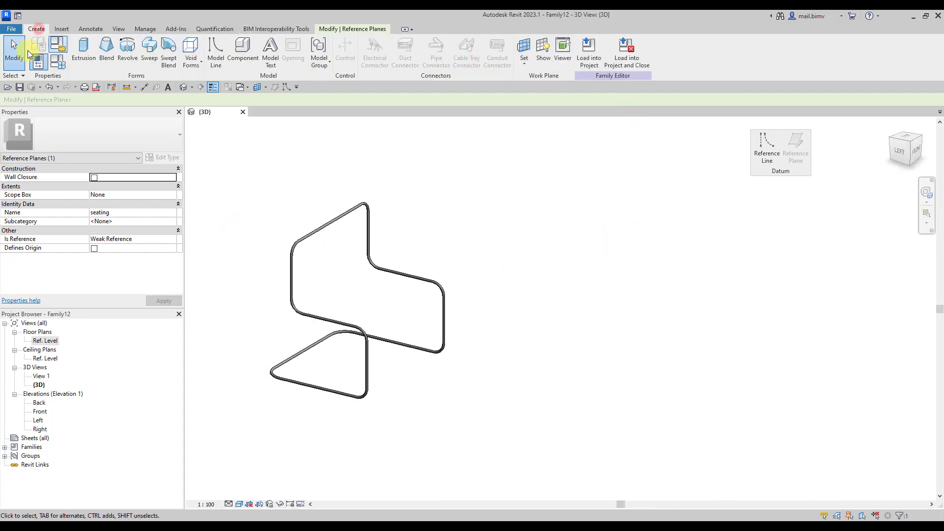
pyautogui.click(81, 51)
pyautogui.click(453, 49)
pyautogui.click(340, 217)
pyautogui.click(319, 222)
pyautogui.click(287, 275)
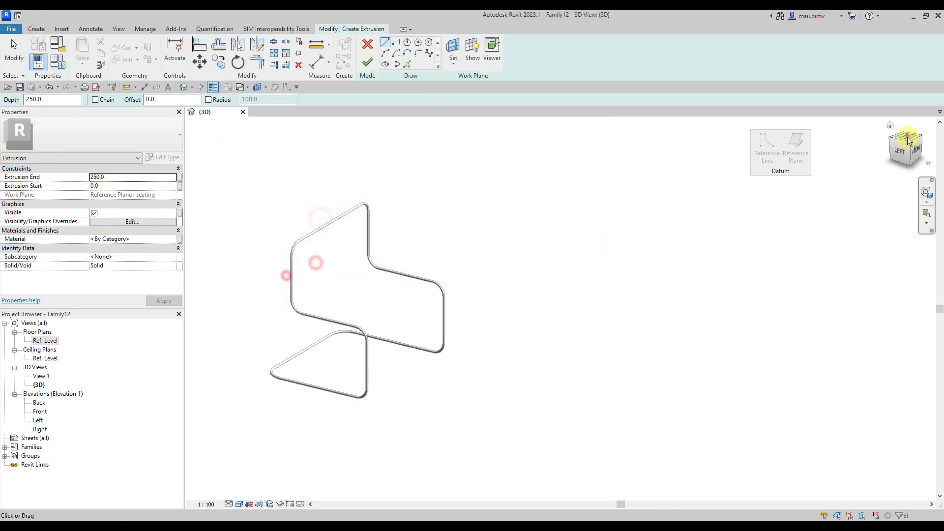
# Sketch the seat as a rectangle between the side tubes, spanning from the backrest to the front legs.
pyautogui.click(906, 138)
pyautogui.click(396, 43)
pyautogui.scroll(5, 527, 214)
pyautogui.click(516, 203)
pyautogui.scroll(-3, 615, 285)
pyautogui.scroll(-3, 614, 285)
pyautogui.scroll(3, 693, 421)
pyautogui.click(694, 422)
pyautogui.scroll(-3, 586, 294)
pyautogui.keyDown('shift'); pyautogui.moveTo(657, 370); pyautogui.dragTo(556, 165, button='middle'); pyautogui.keyUp('shift')
pyautogui.scroll(2, 555, 166)
# Fillet one rear corner of the seat sketch beside the backrest tube with a 40 mm radius.
pyautogui.click(418, 53)
pyautogui.click(149, 100)
pyautogui.click(465, 299)
pyautogui.click(470, 280)
pyautogui.click(490, 292)
pyautogui.write('50')
pyautogui.press('Return')
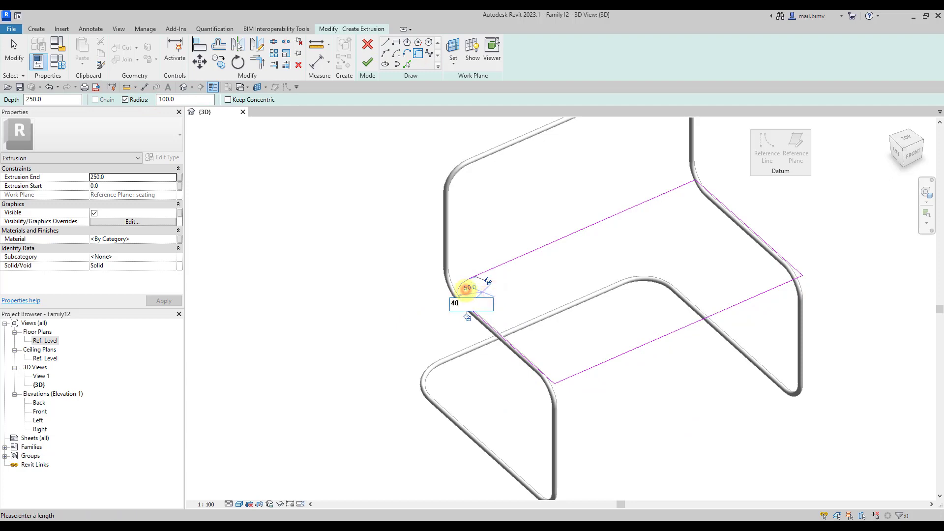
# Fix the fillet radius at 40 mm and round the other three corners of the seat sketch.
pyautogui.doubleClick(185, 99)
pyautogui.write('40')
pyautogui.click(581, 373)
pyautogui.click(548, 376)
pyautogui.click(771, 288)
pyautogui.click(790, 264)
pyautogui.click(722, 199)
pyautogui.click(675, 188)
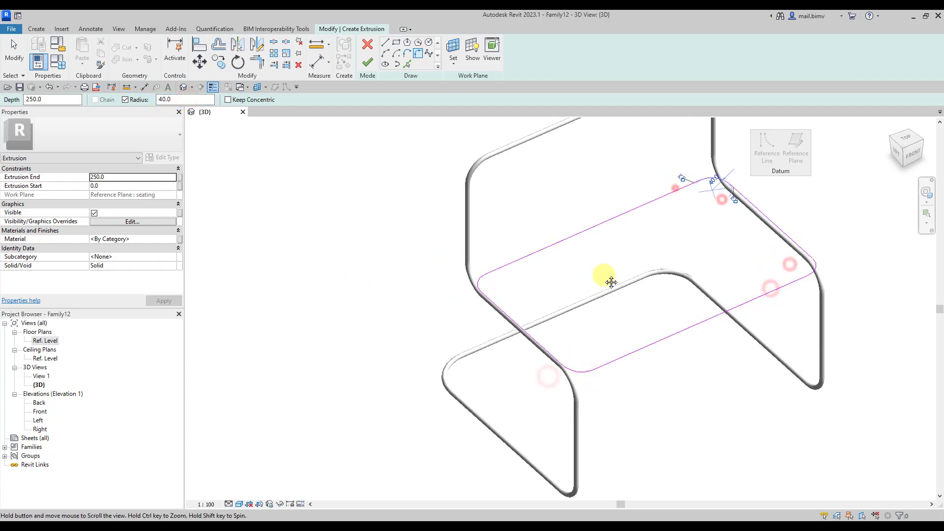
# Finish the seat extrusion with its extrusion end set to 20 mm.
pyautogui.click(121, 177)
pyautogui.write('20')
pyautogui.click(369, 63)
pyautogui.click(112, 175)
pyautogui.scroll(-3, 327, 279)
pyautogui.click(327, 279)
pyautogui.keyDown('shift'); pyautogui.moveTo(327, 279); pyautogui.dragTo(450, 316, button='middle'); pyautogui.keyUp('shift')
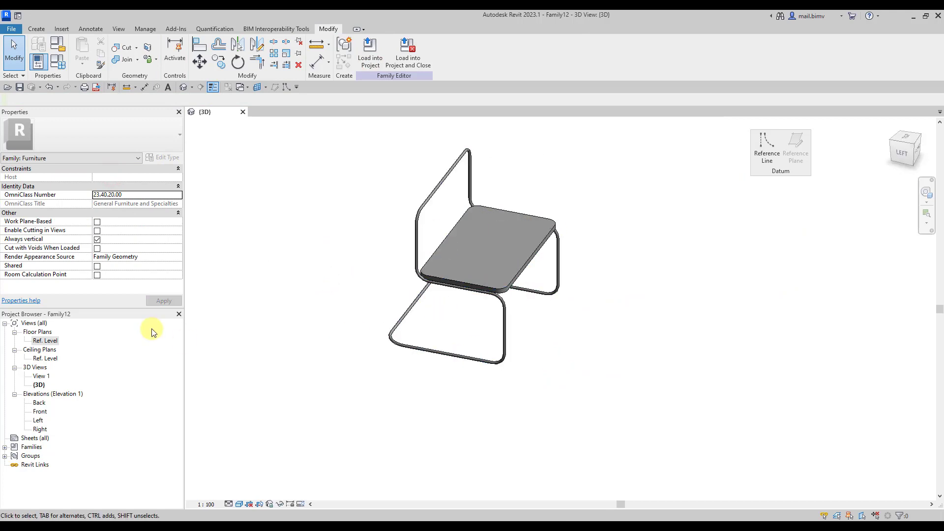
# Set the current work plane to the back reference plane.
pyautogui.click(263, 89)
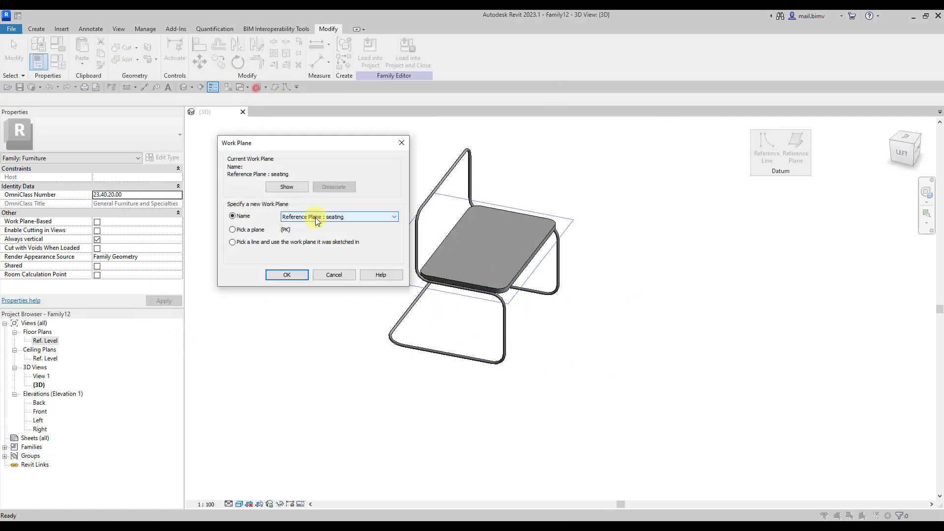
pyautogui.click(315, 217)
pyautogui.click(308, 231)
pyautogui.click(282, 276)
# Show the active work plane and stretch its grid across the full width of the backrest.
pyautogui.click(37, 28)
pyautogui.keyDown('shift'); pyautogui.moveTo(546, 270); pyautogui.dragTo(614, 285, button='middle'); pyautogui.keyUp('shift')
pyautogui.click(408, 207)
pyautogui.moveTo(408, 211); pyautogui.dragTo(843, 133)
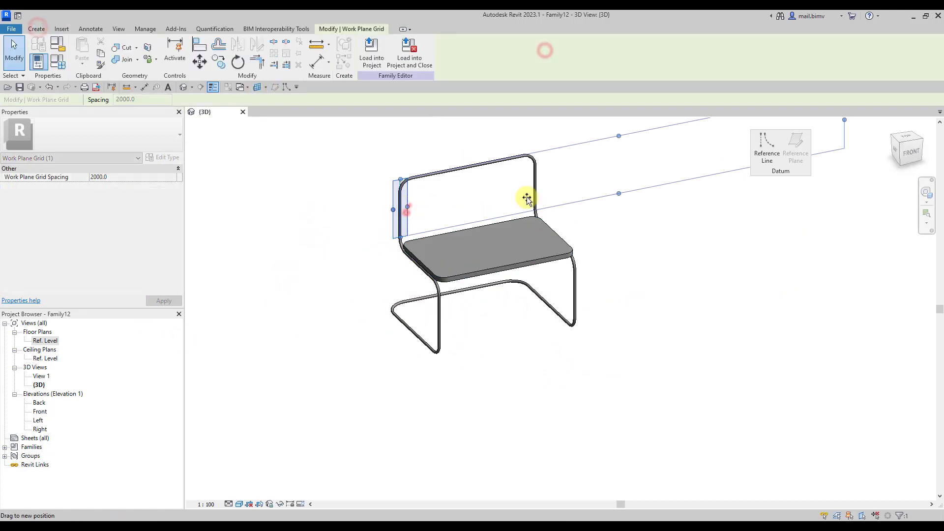
pyautogui.click(552, 356)
pyautogui.keyDown('shift'); pyautogui.moveTo(553, 356); pyautogui.dragTo(712, 342, button='middle'); pyautogui.keyUp('shift')
# Start the backrest extrusion and sketch a rectangle about 600 mm wide and 193 mm high over the frame's upper part in front view.
pyautogui.click(907, 149)
pyautogui.scroll(3, 412, 225)
pyautogui.click(40, 28)
pyautogui.click(84, 49)
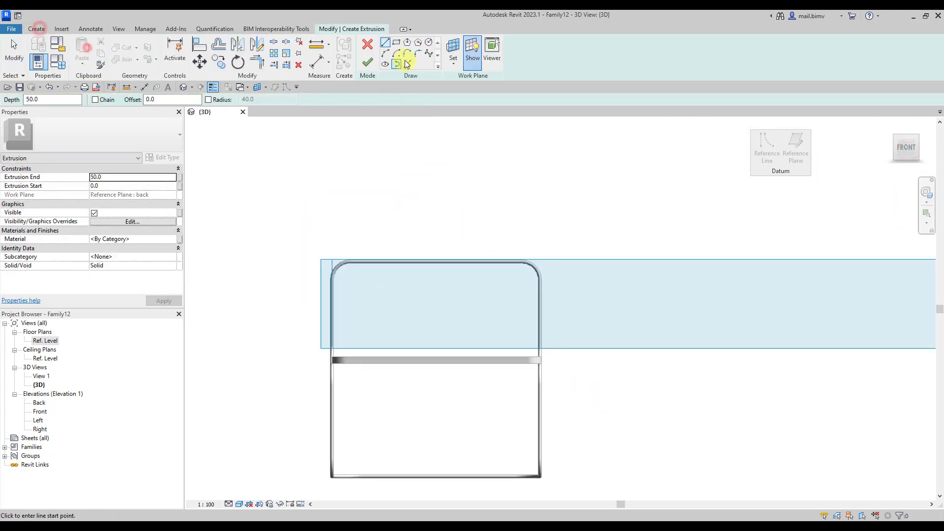
pyautogui.click(396, 42)
pyautogui.click(329, 260)
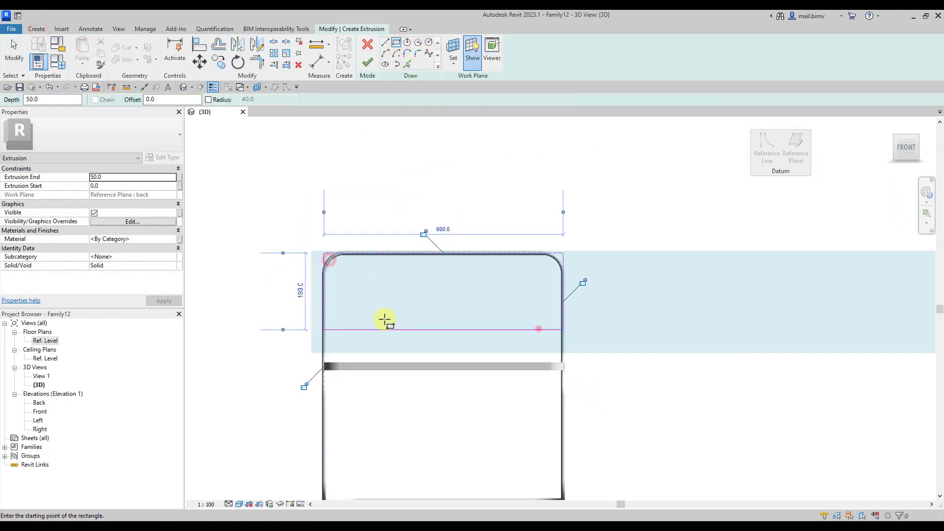
pyautogui.click(539, 329)
pyautogui.scroll(3, 383, 317)
# Add the frame's two upper corner arcs to the backrest sketch and trim the rectangle to them.
pyautogui.click(407, 64)
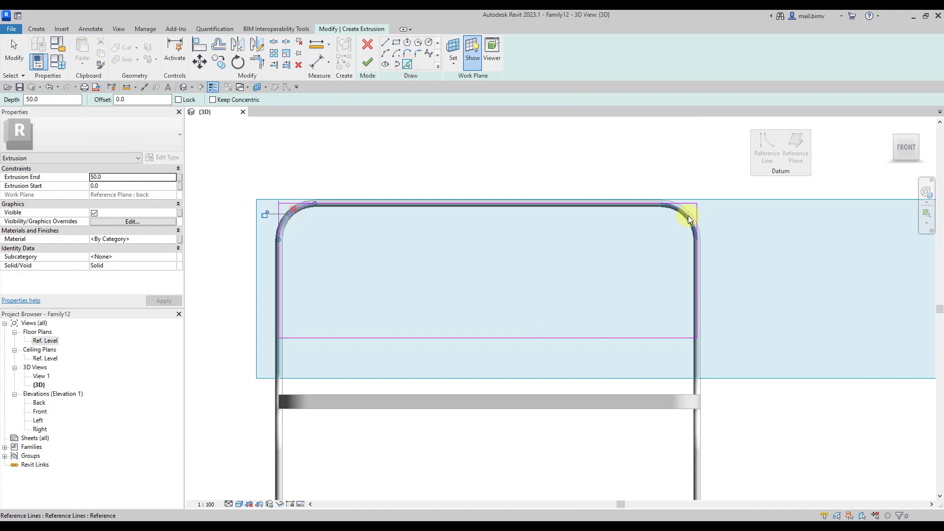
pyautogui.press('t')
pyautogui.press('r')
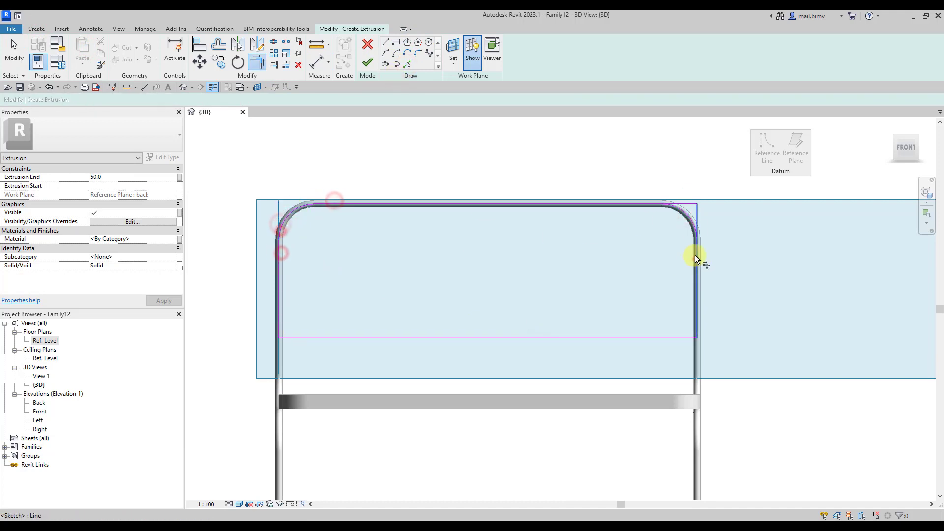
# Fillet the two lower corners of the backrest sketch.
pyautogui.click(418, 53)
pyautogui.click(145, 100)
pyautogui.click(289, 339)
pyautogui.click(278, 325)
pyautogui.click(616, 338)
pyautogui.click(698, 313)
pyautogui.scroll(-2, 664, 360)
pyautogui.press('Escape')
pyautogui.press('Escape')
# Set the backrest's extrusion end to 20 mm and finish the extrusion.
pyautogui.click(113, 179)
pyautogui.write('20')
pyautogui.click(367, 62)
pyautogui.scroll(-3, 301, 267)
pyautogui.keyDown('shift'); pyautogui.moveTo(310, 289); pyautogui.dragTo(348, 352, button='middle'); pyautogui.keyUp('shift')
pyautogui.scroll(-3, 362, 354)
# Check the chair in the Ref. Level plan, then change the 3D view's visual style and inspect the model from several angles.
pyautogui.doubleClick(45, 340)
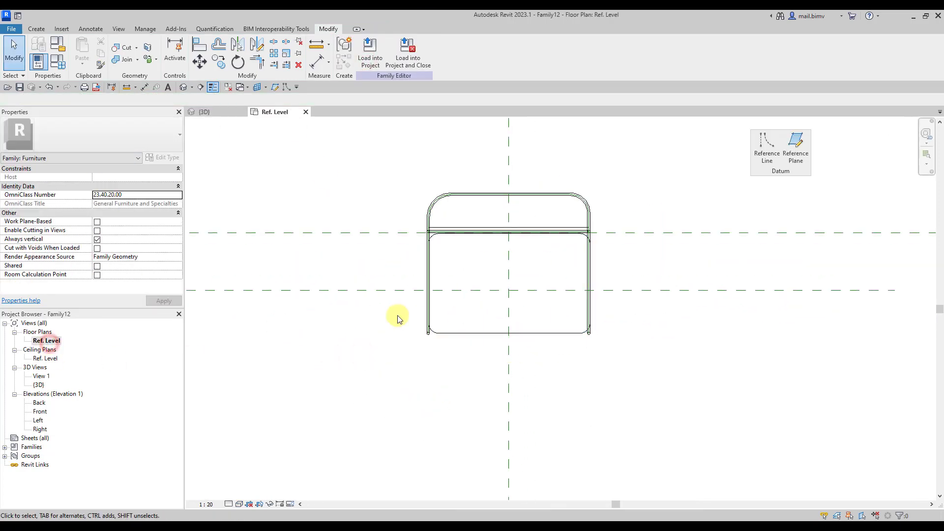
pyautogui.click(204, 112)
pyautogui.click(474, 370)
pyautogui.click(239, 504)
pyautogui.click(257, 455)
pyautogui.scroll(3, 487, 369)
pyautogui.click(485, 369)
pyautogui.scroll(-3, 485, 369)
pyautogui.keyDown('shift'); pyautogui.moveTo(485, 369); pyautogui.dragTo(436, 423, button='middle'); pyautogui.keyUp('shift')
pyautogui.click(554, 388)
pyautogui.keyDown('shift'); pyautogui.moveTo(554, 388); pyautogui.dragTo(452, 388, button='middle'); pyautogui.keyUp('shift')
pyautogui.scroll(3, 459, 270)
# Temporarily hide the element beside the chair's backrest in the 3D view.
pyautogui.click(497, 263)
pyautogui.press('h')
pyautogui.press('h')
pyautogui.scroll(-3, 496, 264)
pyautogui.moveTo(495, 264)
pyautogui.keyDown('shift'); pyautogui.mouseDown(button='middle')
pyautogui.moveTo(455, 267)
pyautogui.moveTo(238, 506)
pyautogui.mouseUp(button='middle'); pyautogui.keyUp('shift')
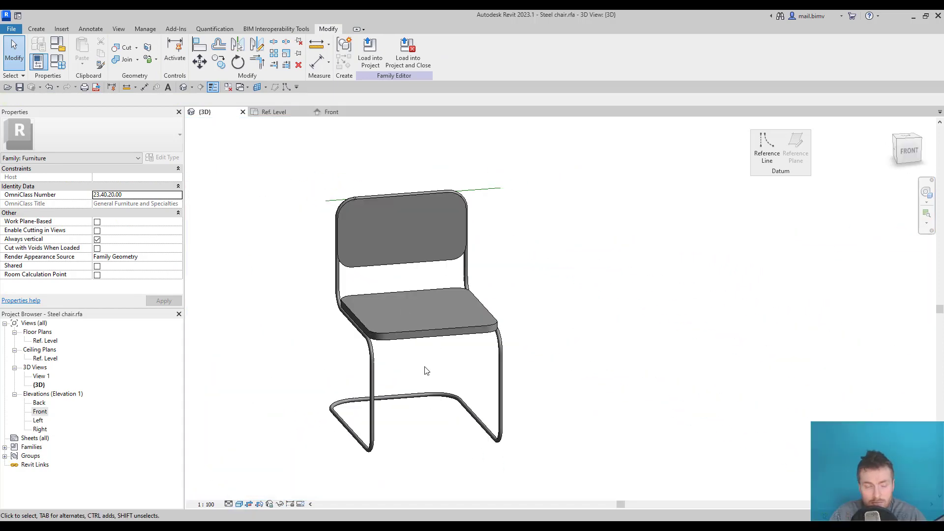
# Switch the 3D view to Wireframe and select the reference line along the backrest's top edge to examine it against the frame.
pyautogui.click(229, 504)
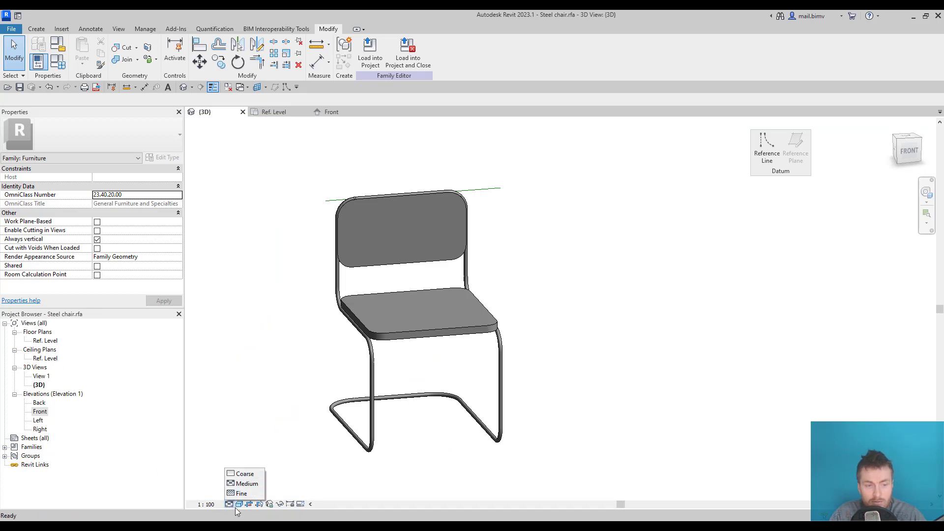
pyautogui.click(239, 505)
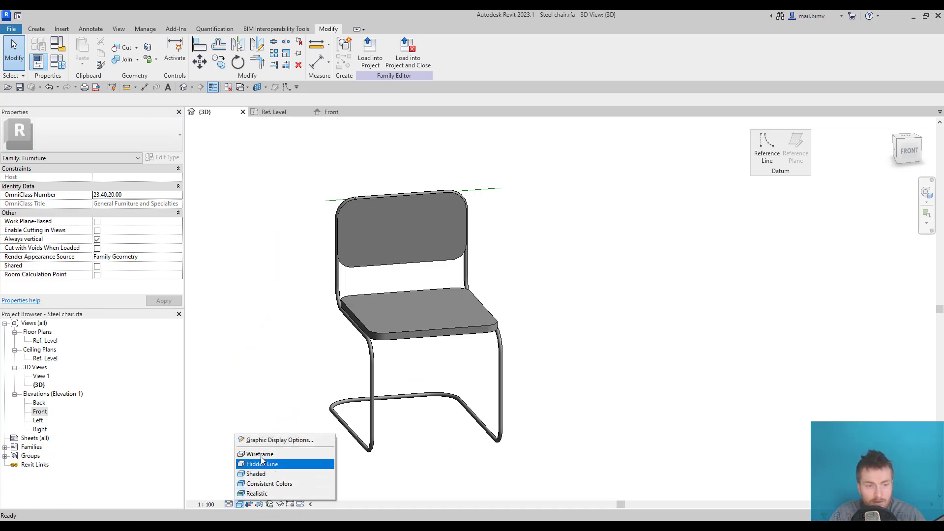
pyautogui.click(258, 460)
pyautogui.keyDown('shift'); pyautogui.moveTo(508, 372); pyautogui.dragTo(394, 373, button='middle'); pyautogui.keyUp('shift')
pyautogui.scroll(3, 533, 224)
pyautogui.scroll(2, 369, 244)
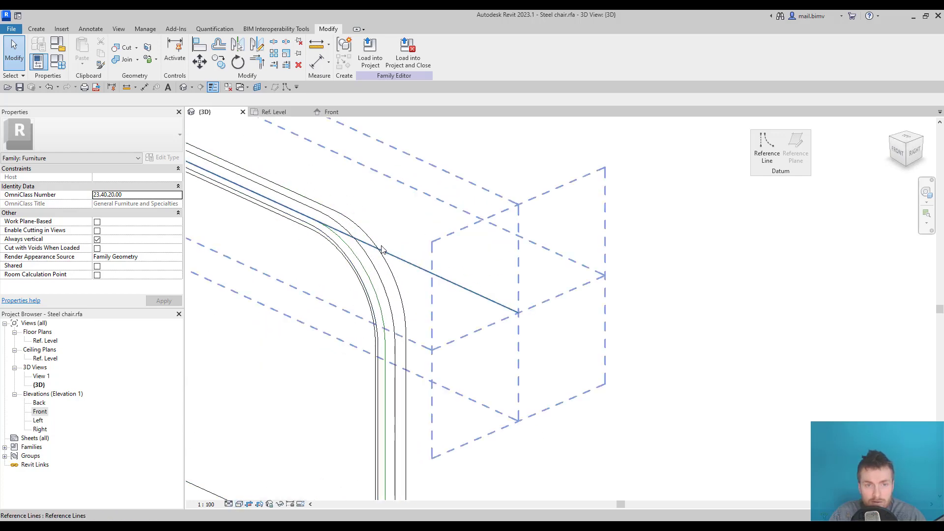
pyautogui.click(397, 257)
pyautogui.scroll(-3, 361, 257)
pyautogui.moveTo(293, 352); pyautogui.dragTo(386, 311, button='middle')
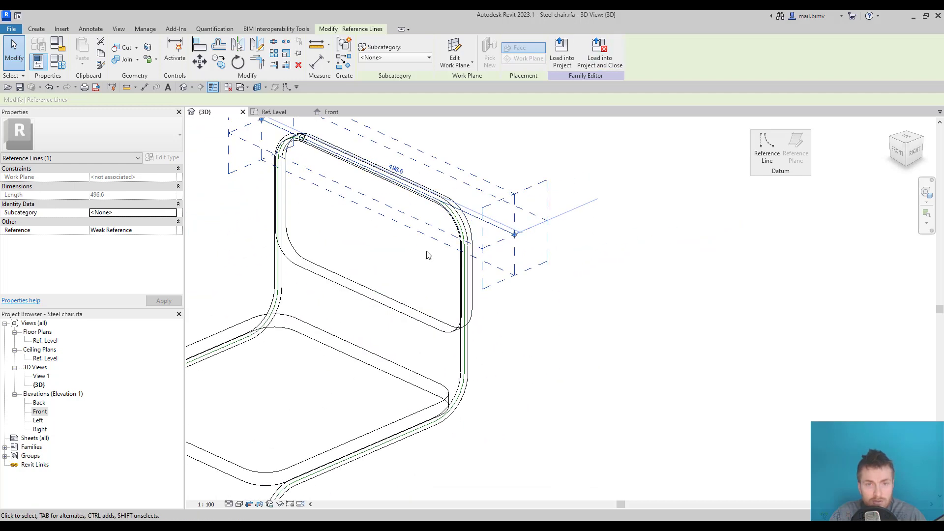
# Set the 3D view's visual style to Shaded, clear the selection and inspect the chair from the side and front.
pyautogui.click(240, 504)
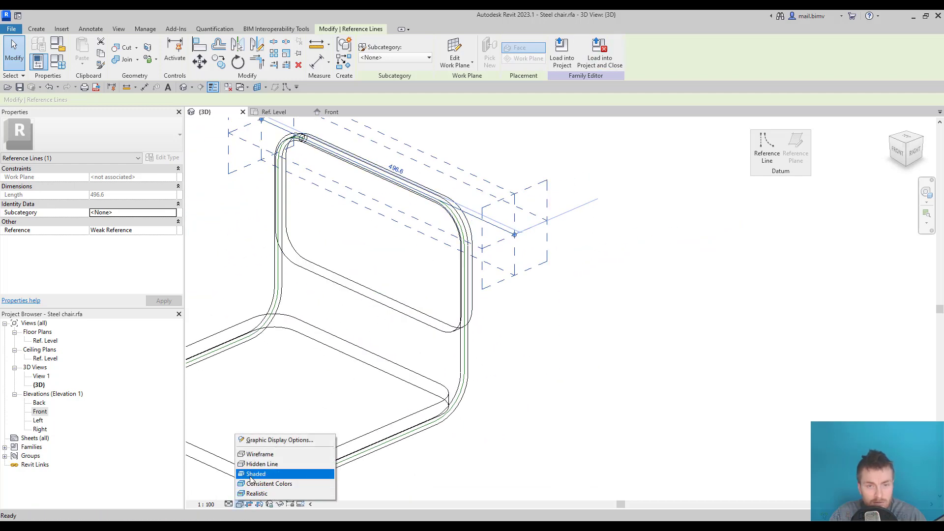
pyautogui.click(250, 476)
pyautogui.scroll(-3, 542, 320)
pyautogui.click(567, 379)
pyautogui.moveTo(357, 421)
pyautogui.keyDown('shift'); pyautogui.mouseDown(button='middle')
pyautogui.moveTo(600, 344)
pyautogui.moveTo(405, 339)
pyautogui.moveTo(237, 401)
pyautogui.moveTo(483, 390)
pyautogui.mouseUp(button='middle'); pyautogui.keyUp('shift')
pyautogui.scroll(-2, 311, 406)
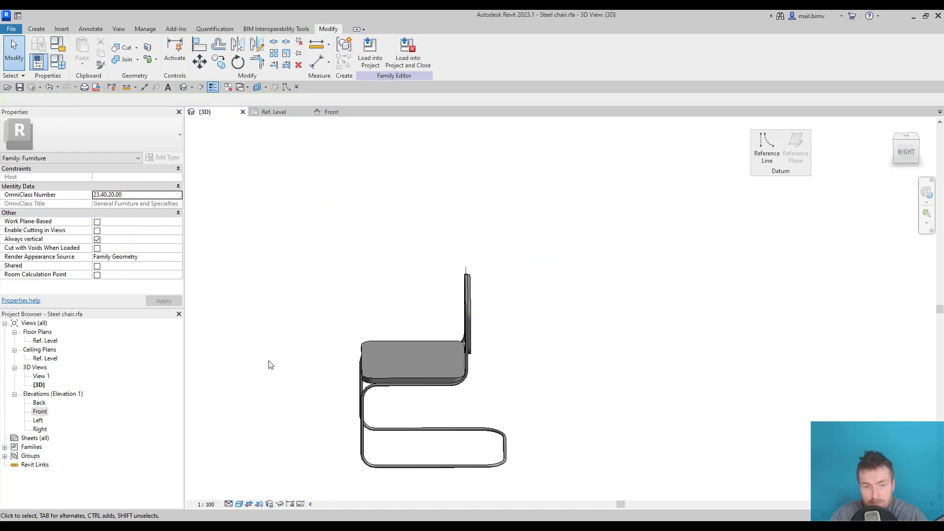
pyautogui.keyDown('shift'); pyautogui.moveTo(269, 354); pyautogui.dragTo(497, 394, button='middle'); pyautogui.keyUp('shift')
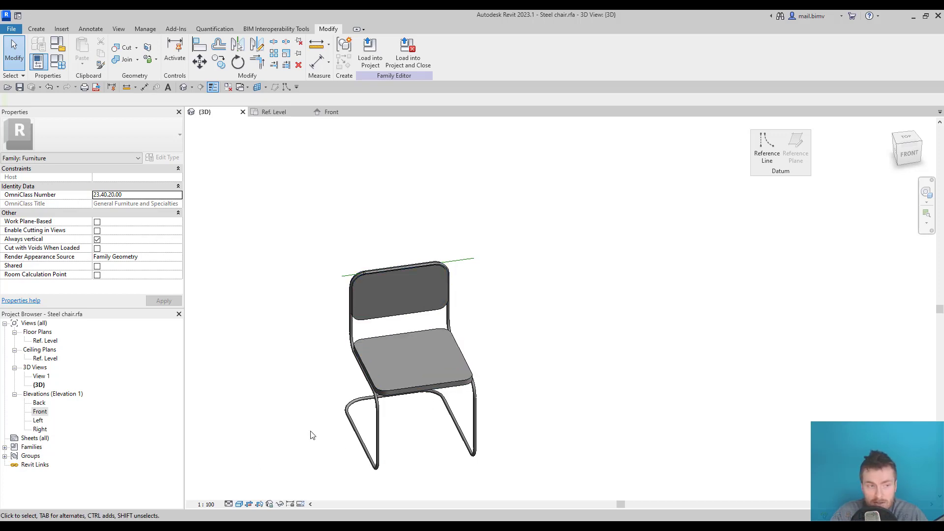
# Examine the chair's outline in the Ref. Level floor plan, then return to the default 3D view and inspect the frame.
pyautogui.doubleClick(38, 343)
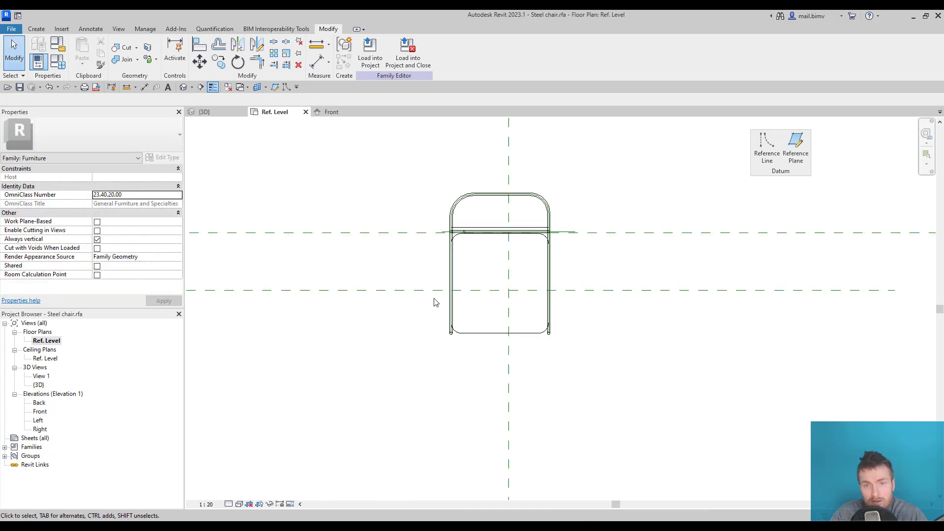
pyautogui.moveTo(417, 303); pyautogui.dragTo(388, 330, button='middle')
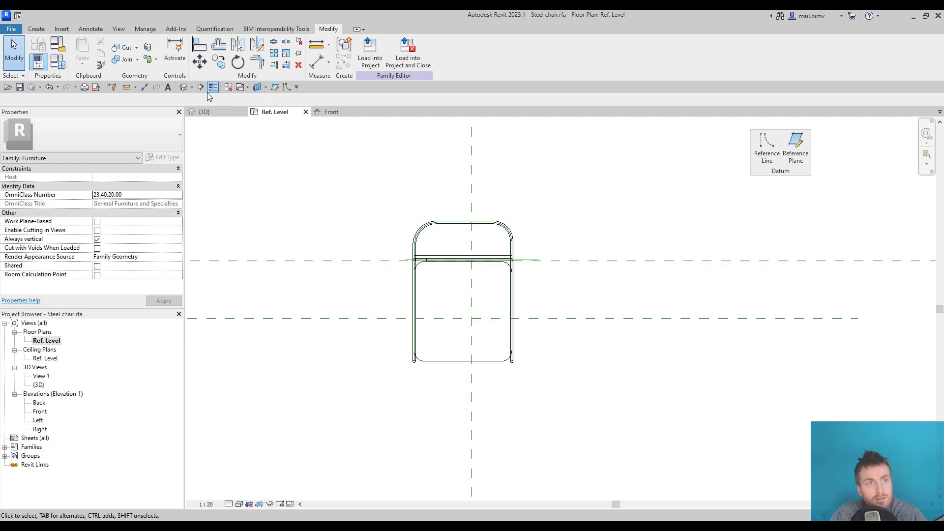
pyautogui.click(182, 89)
pyautogui.moveTo(320, 411); pyautogui.dragTo(338, 352, button='middle')
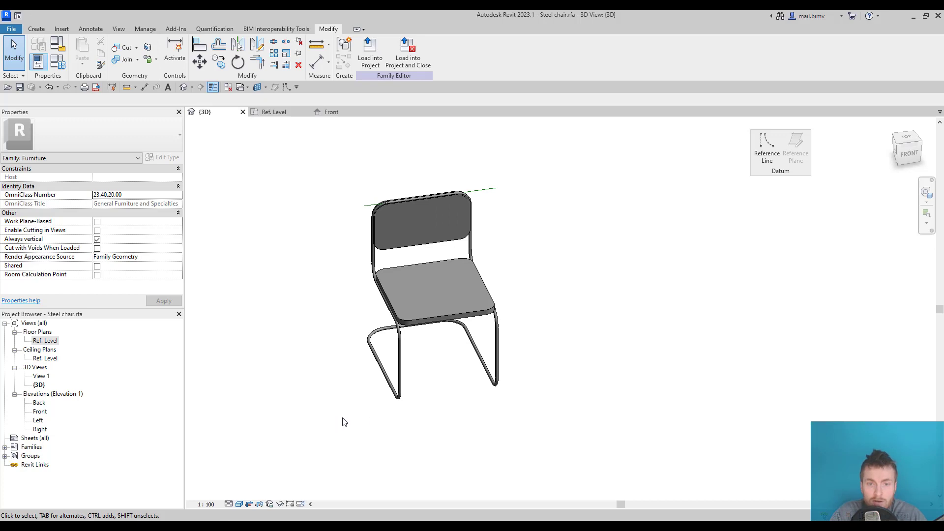
pyautogui.keyDown('shift'); pyautogui.moveTo(353, 418); pyautogui.dragTo(398, 424, button='middle'); pyautogui.keyUp('shift')
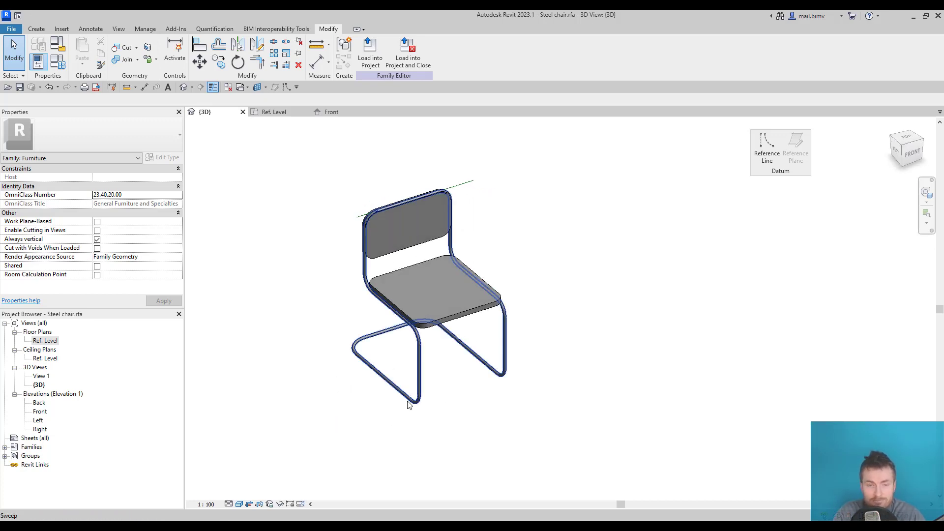